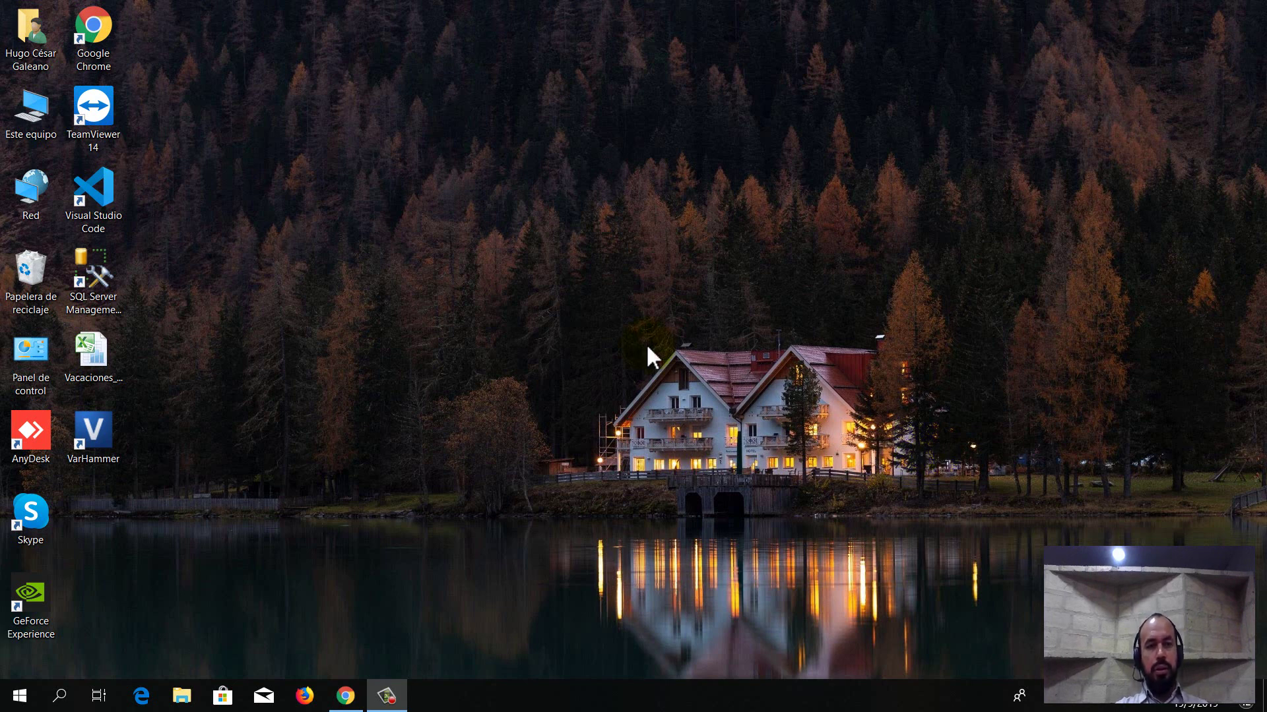
Step: Open SQL Server Management Studio and connect to the SQLEXPRESS database engine as sa, entering the login password
double_click(110, 272)
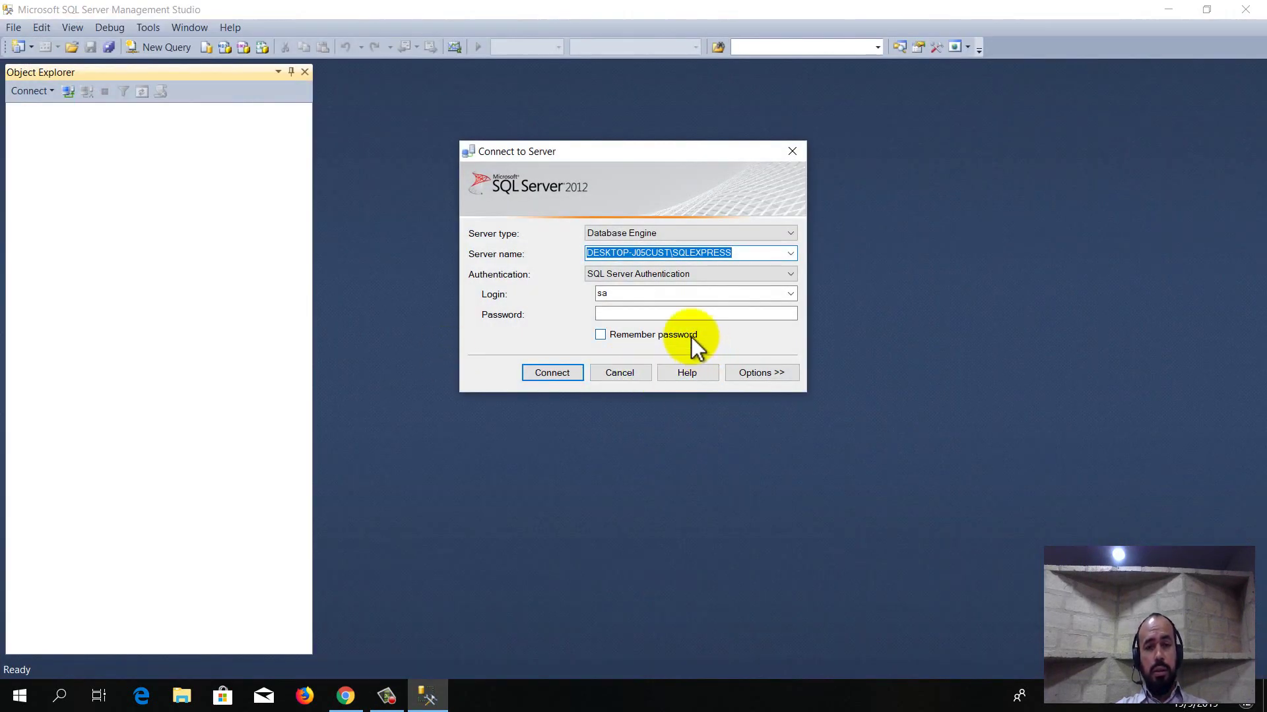
click(694, 314)
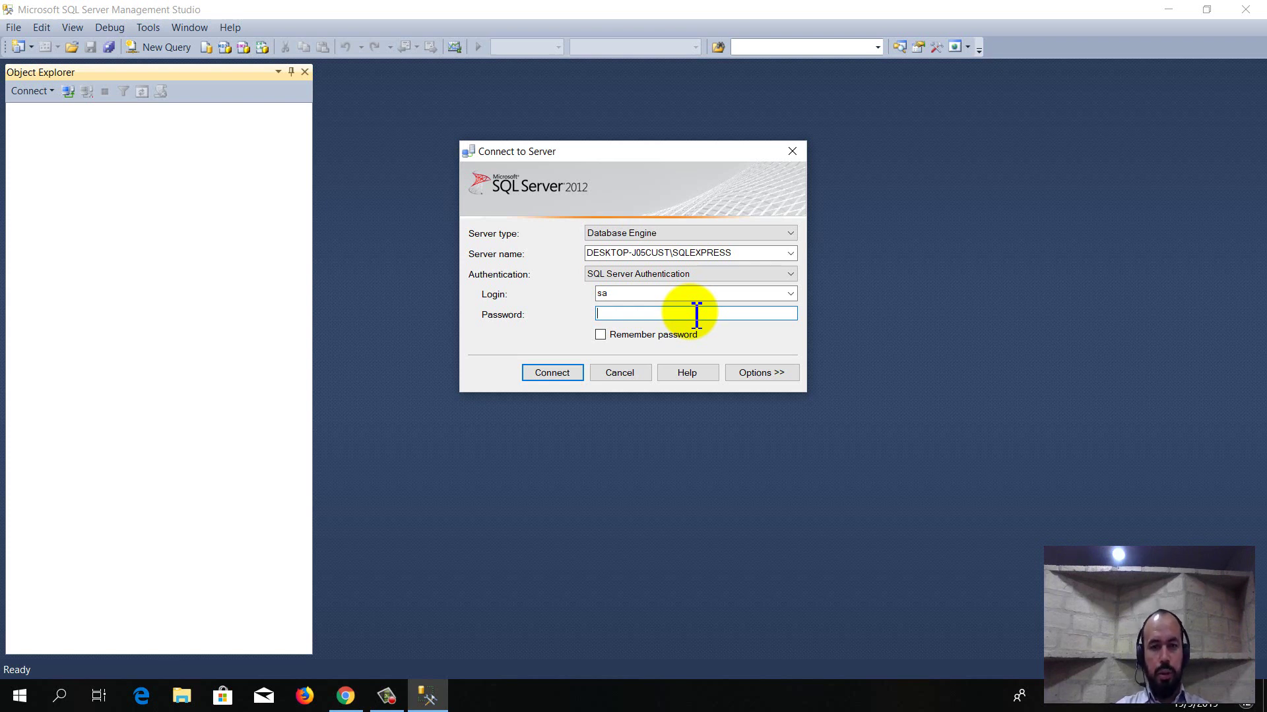
text(*)
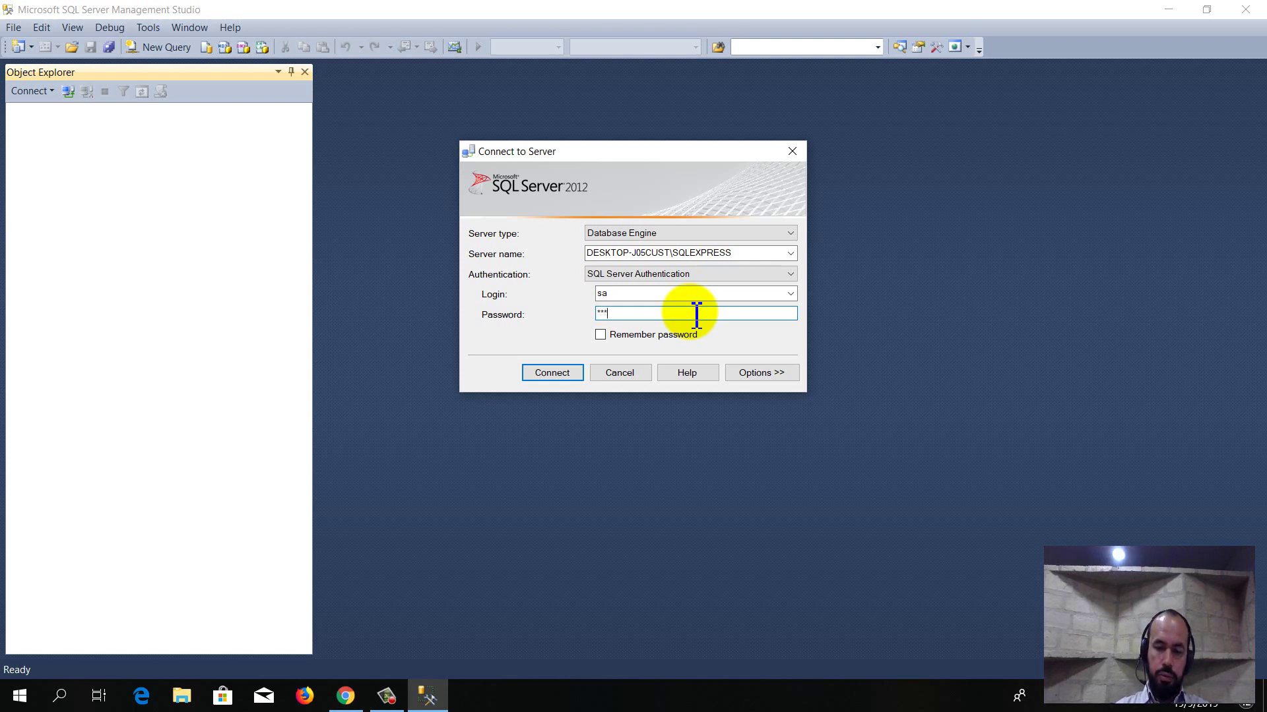
key(Return)
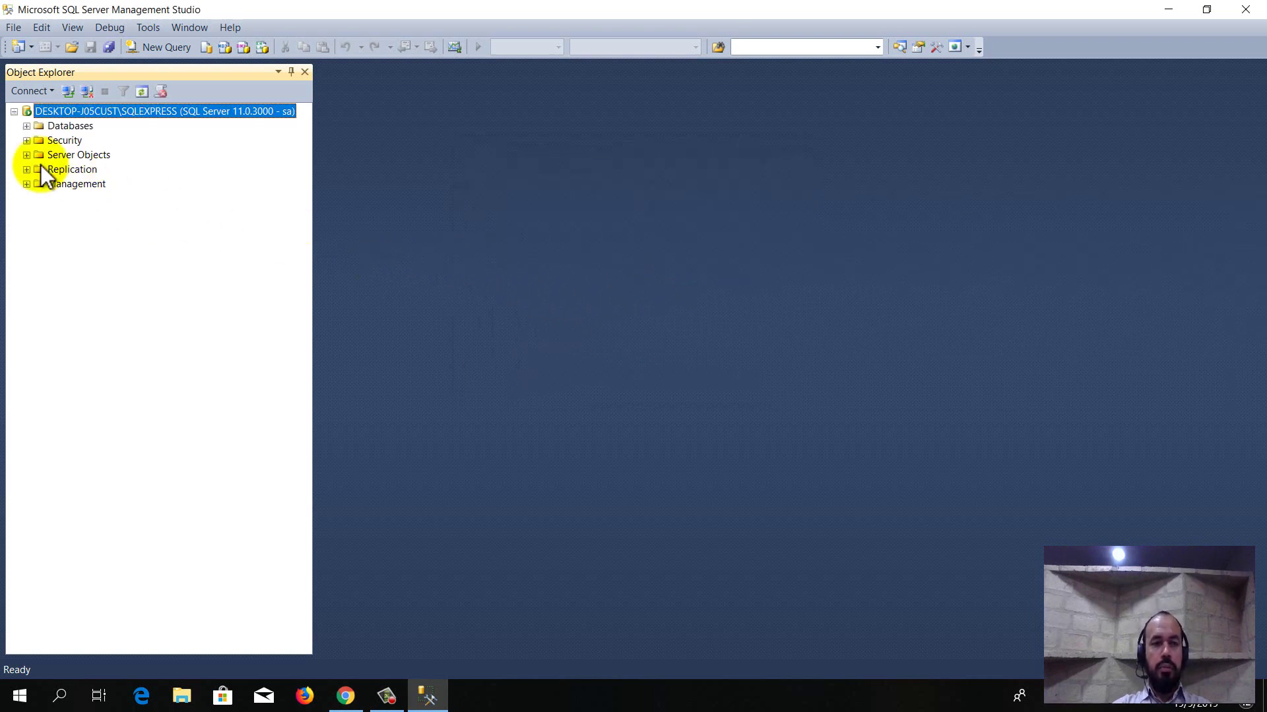
Step: Expand the server's databases and examine the tables in Gabinete and the folders in Gimnasio, collapsing both again
click(27, 126)
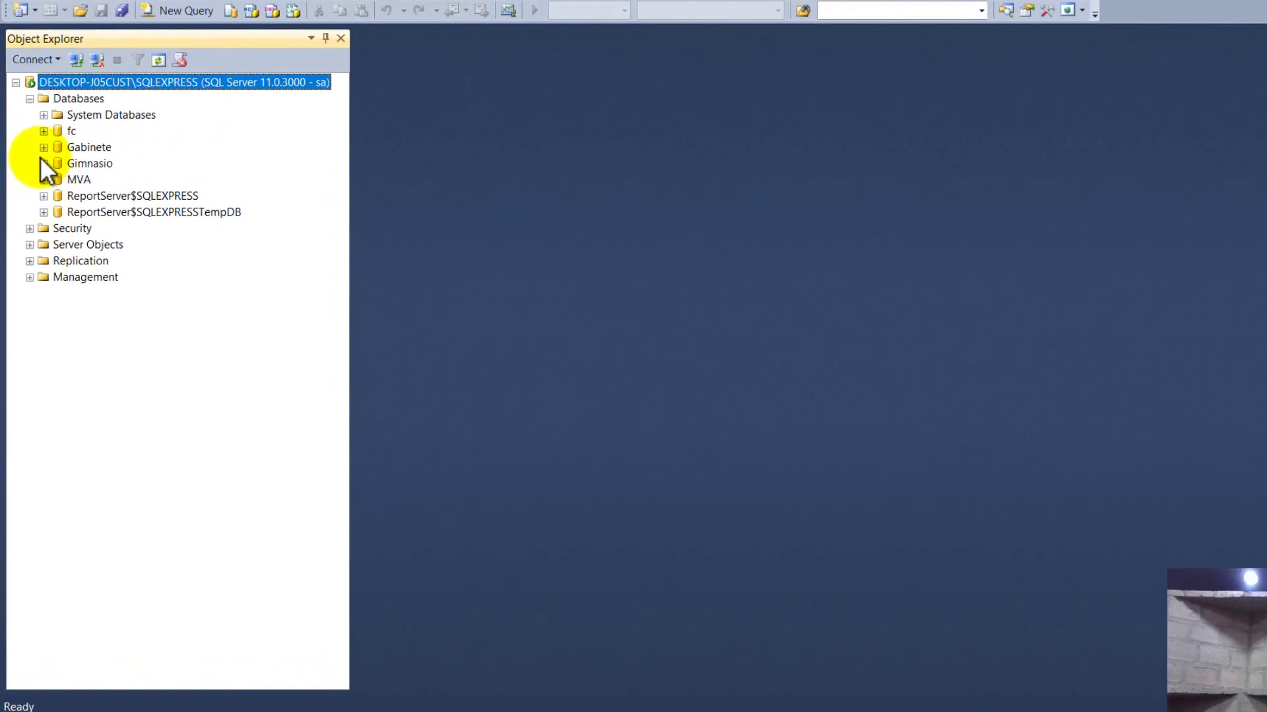
click(52, 163)
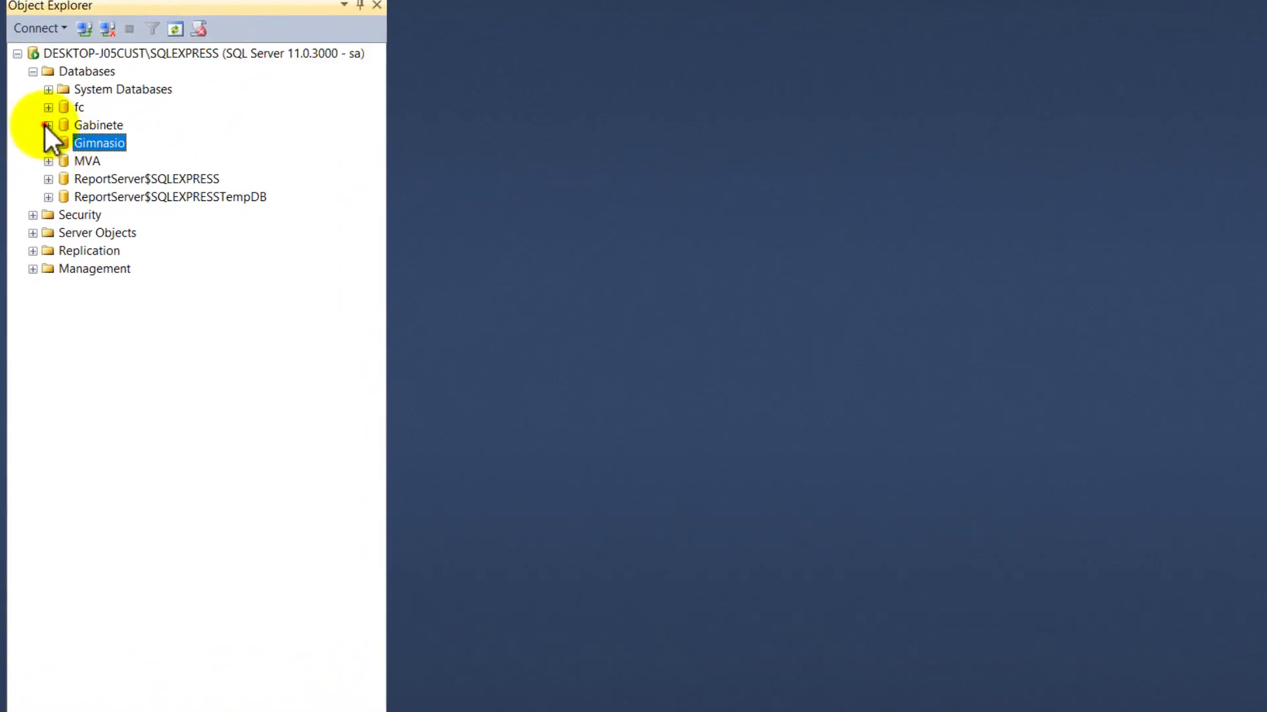
click(48, 125)
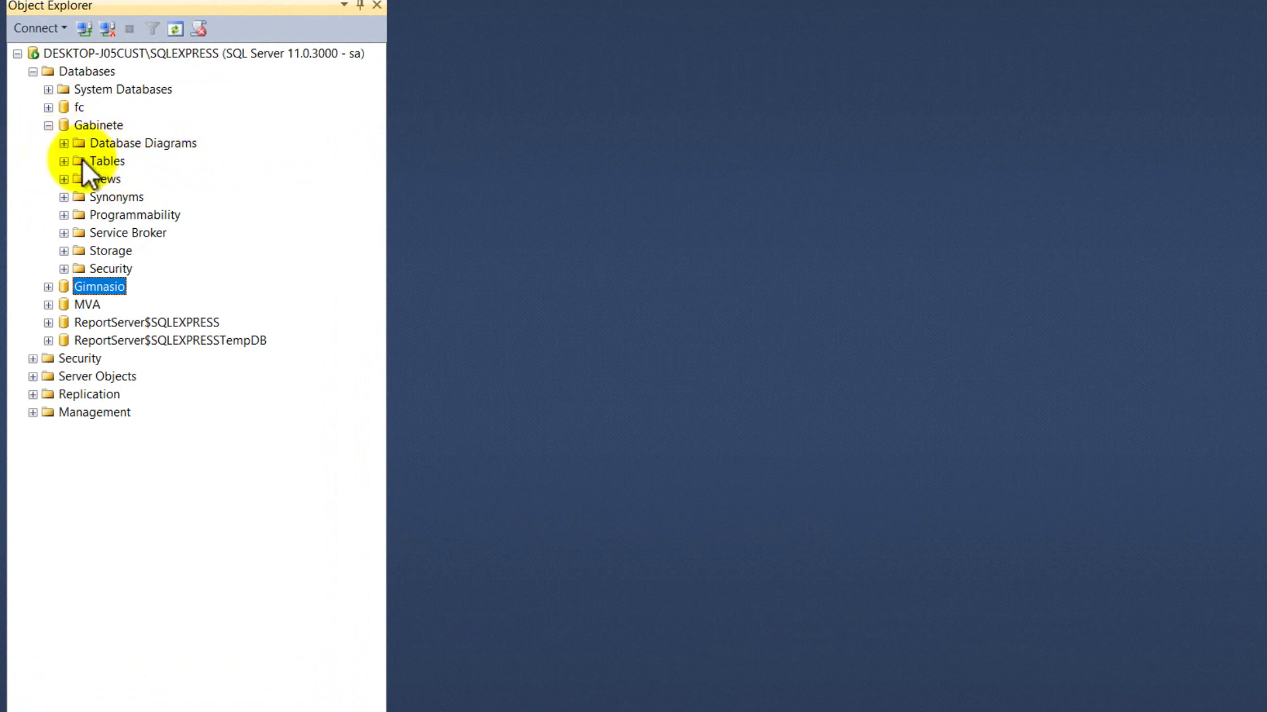
click(63, 161)
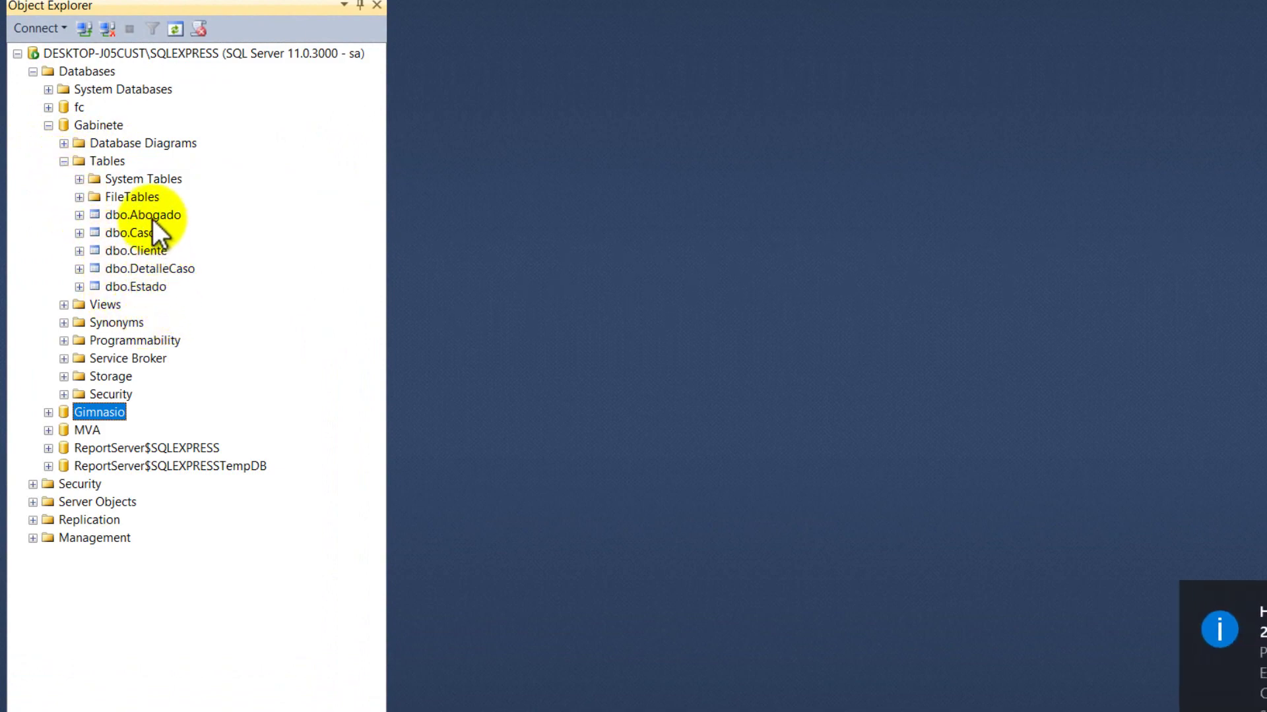
click(61, 159)
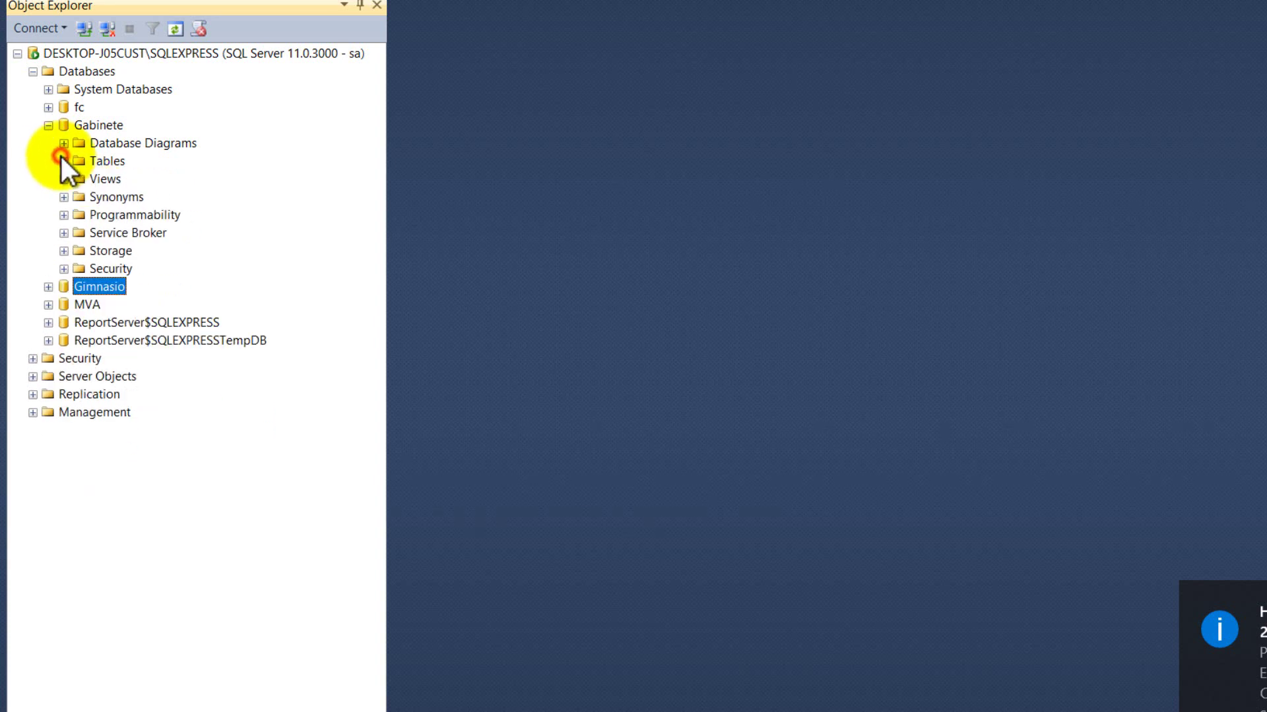
click(48, 126)
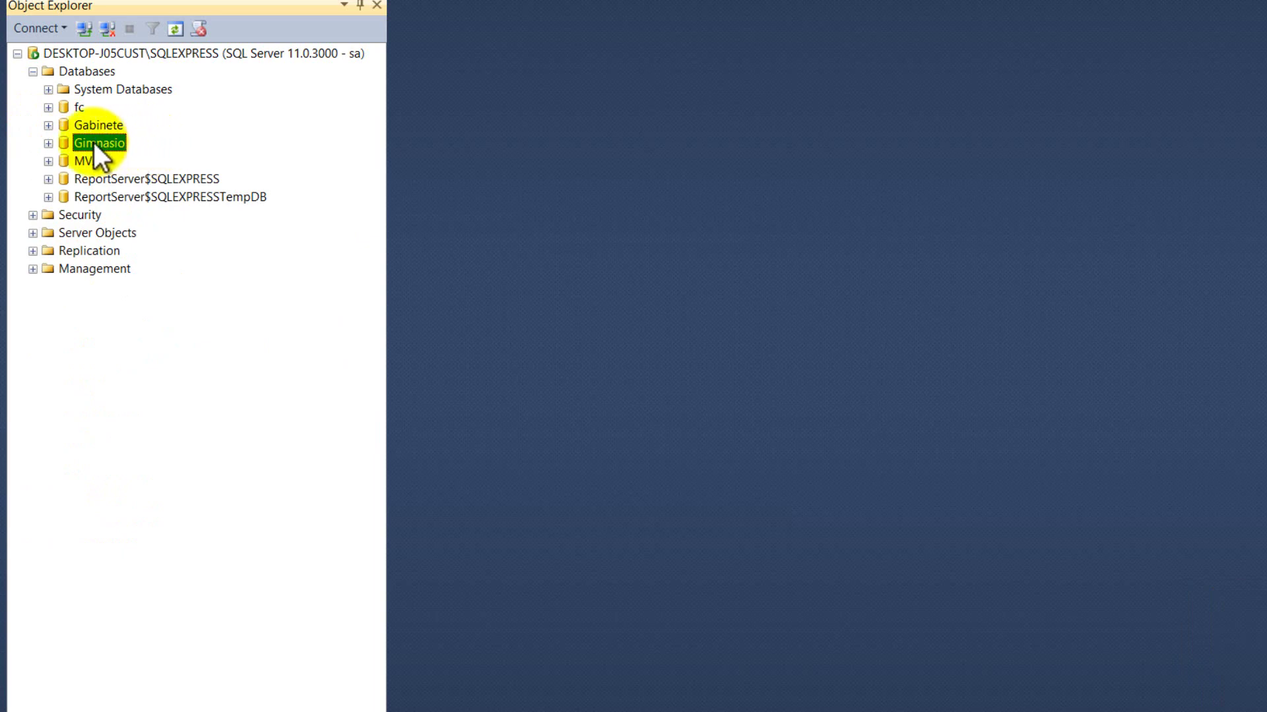
click(49, 145)
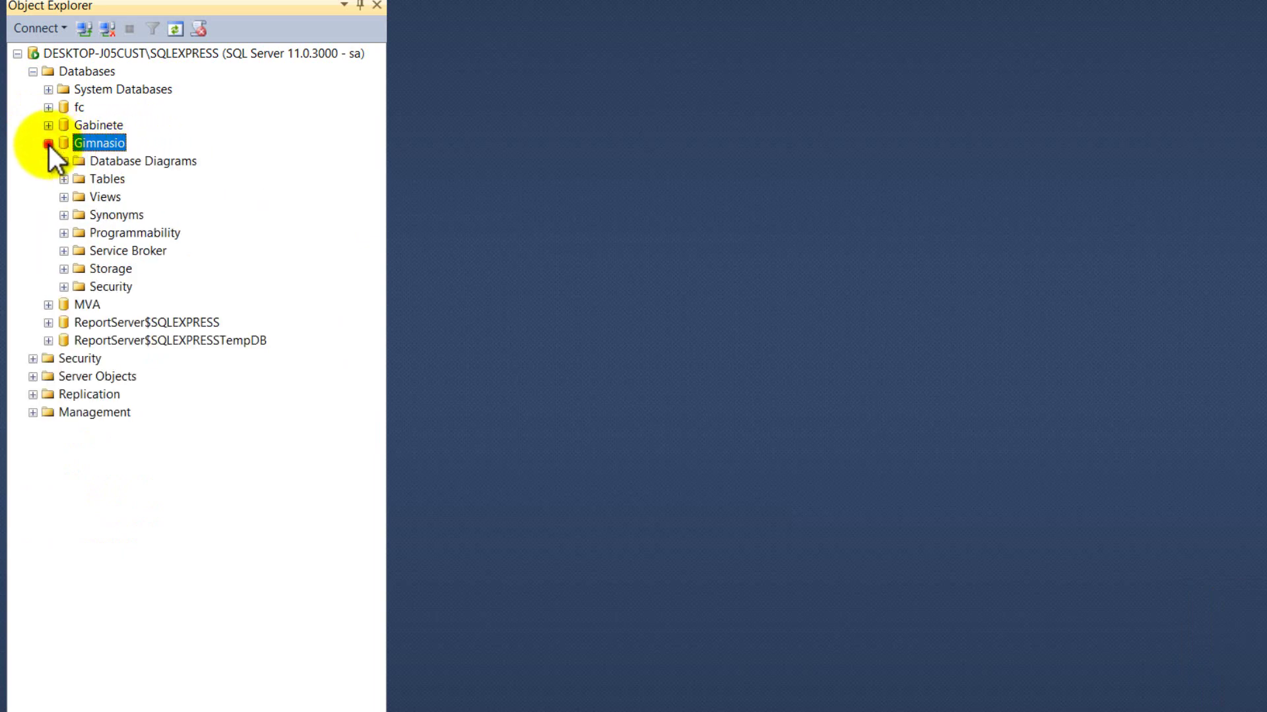
click(49, 144)
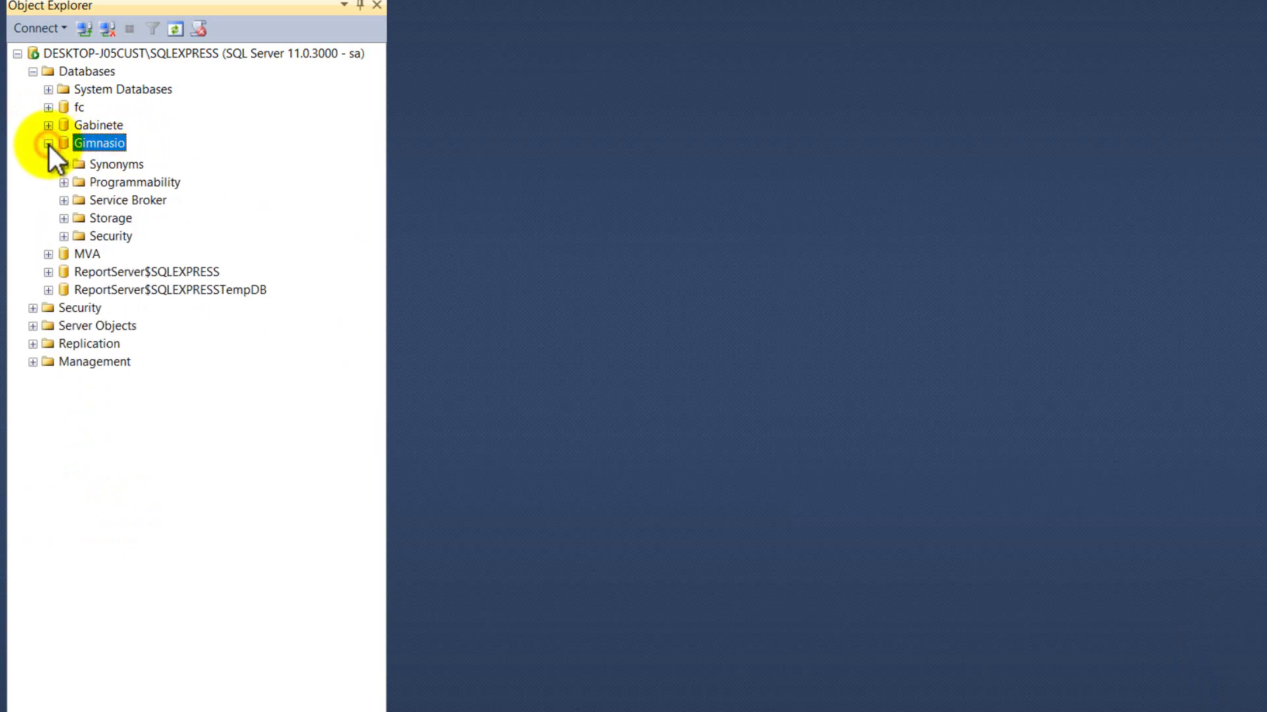
right_click(92, 142)
click(128, 110)
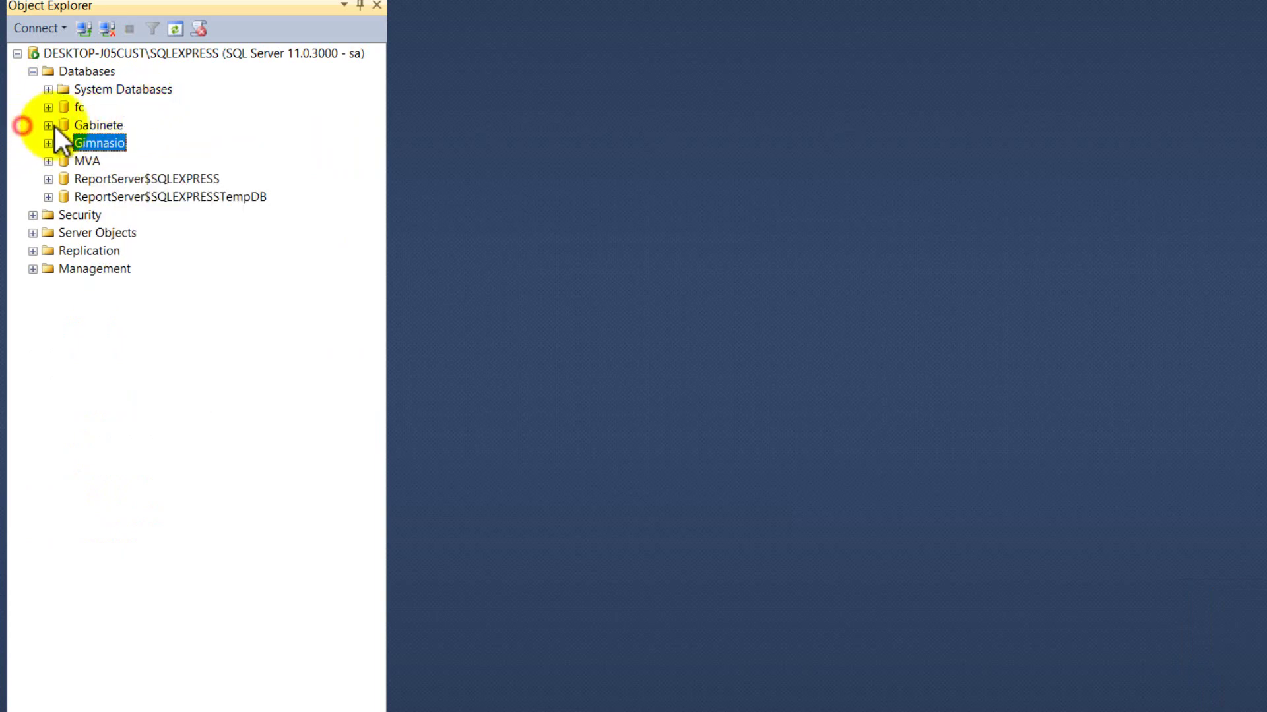
Step: Start a full disk backup of the Gabinete database and remove its default destination path
right_click(111, 125)
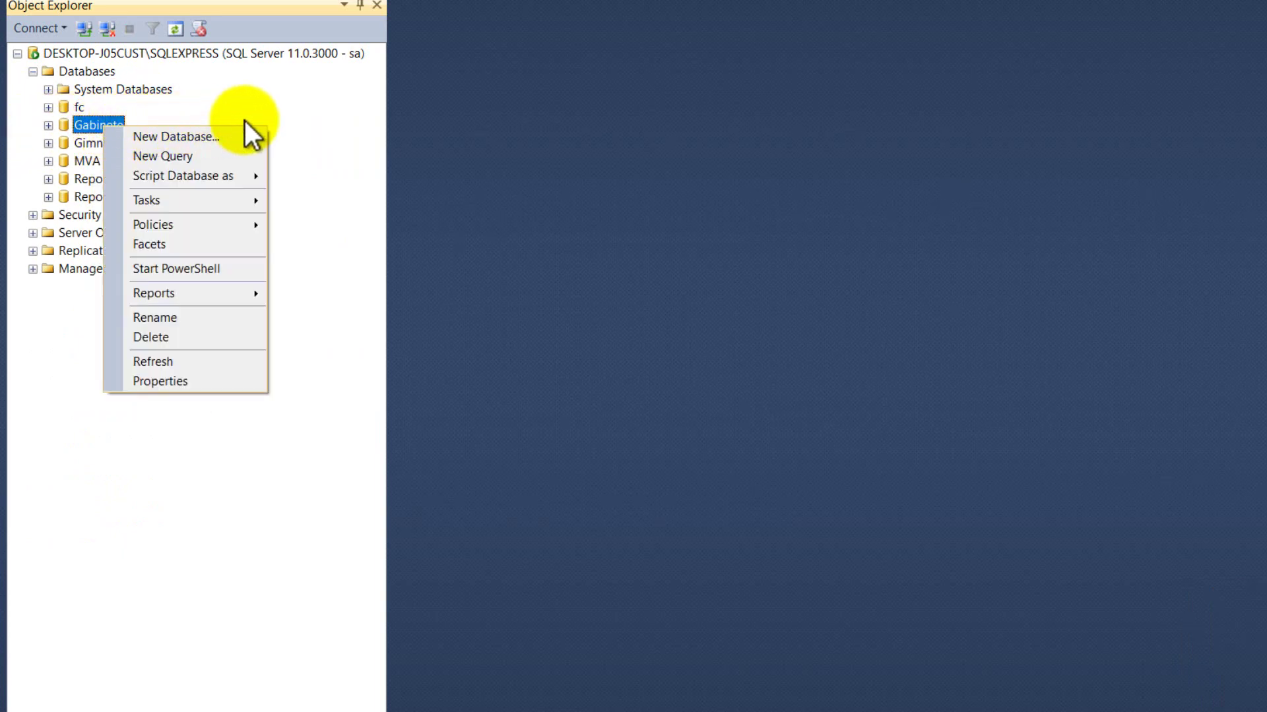
mouse_move(206, 196)
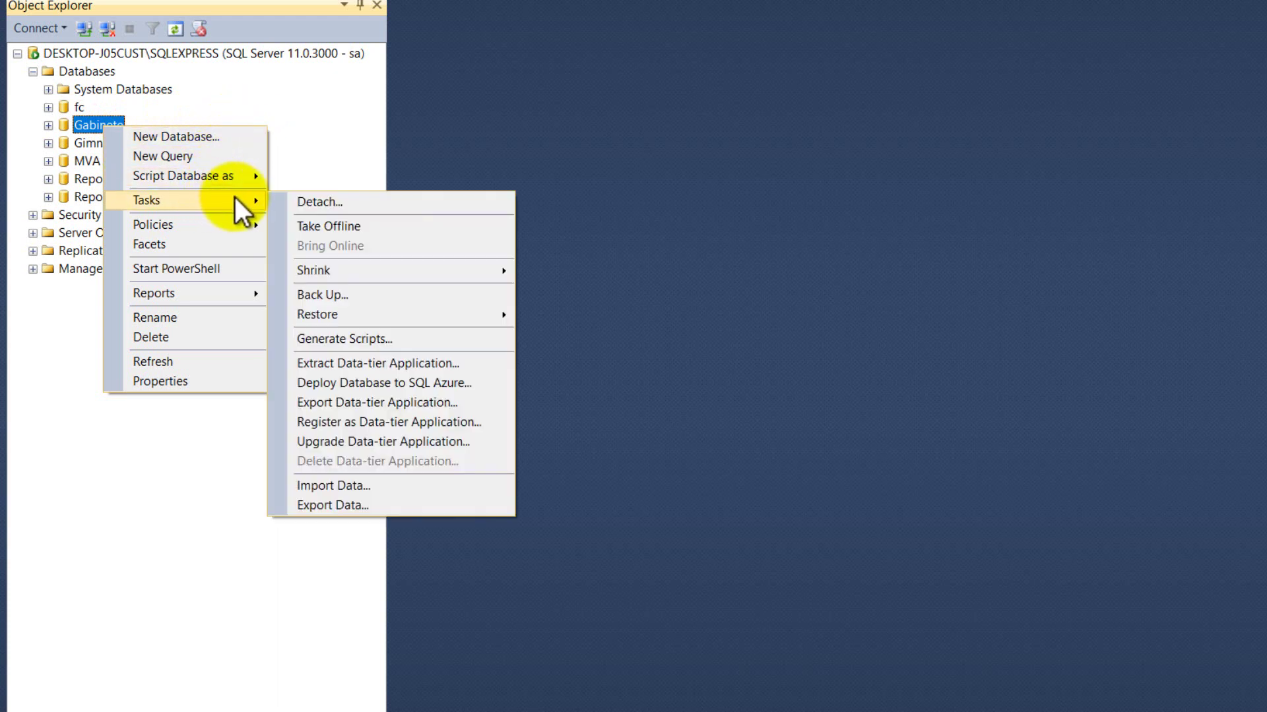
click(410, 295)
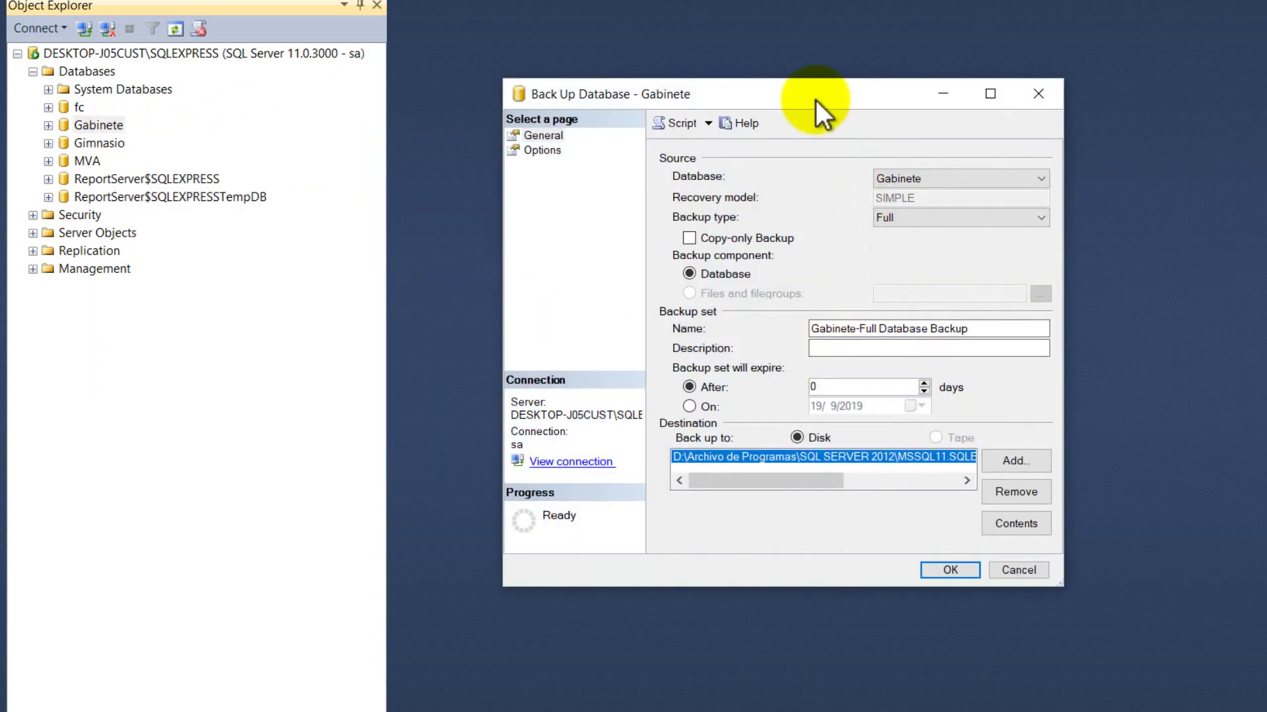
drag(816, 100, 787, 77)
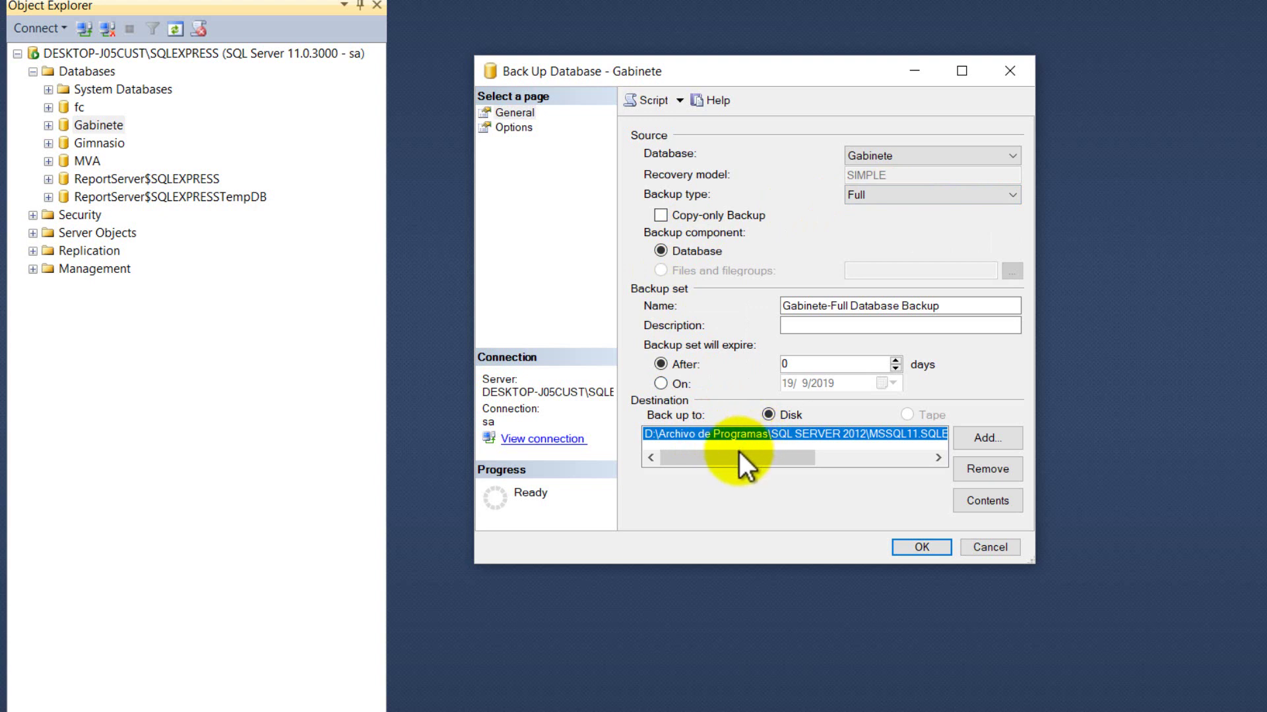
drag(738, 451, 697, 452)
click(986, 470)
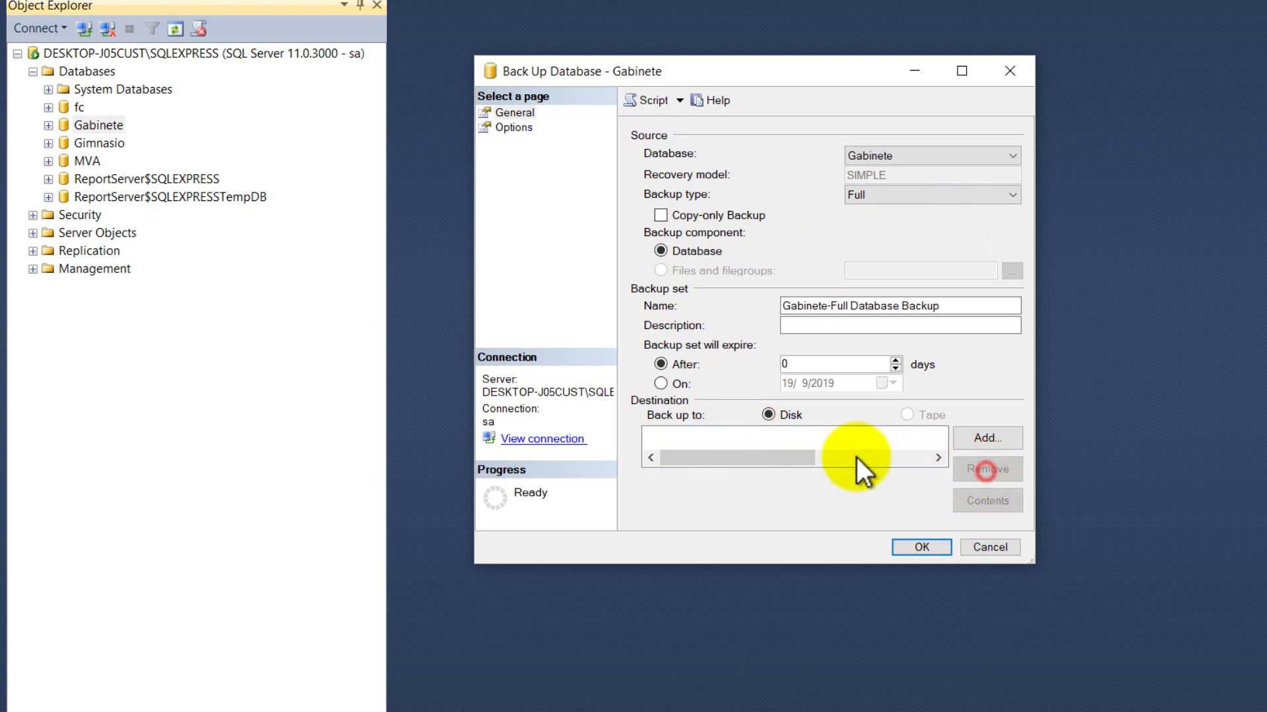
Step: Add a backup destination on disk and browse to the folder D:\UAA\Cursos\IPOE\2019\Primavera\Curso 1494
click(987, 439)
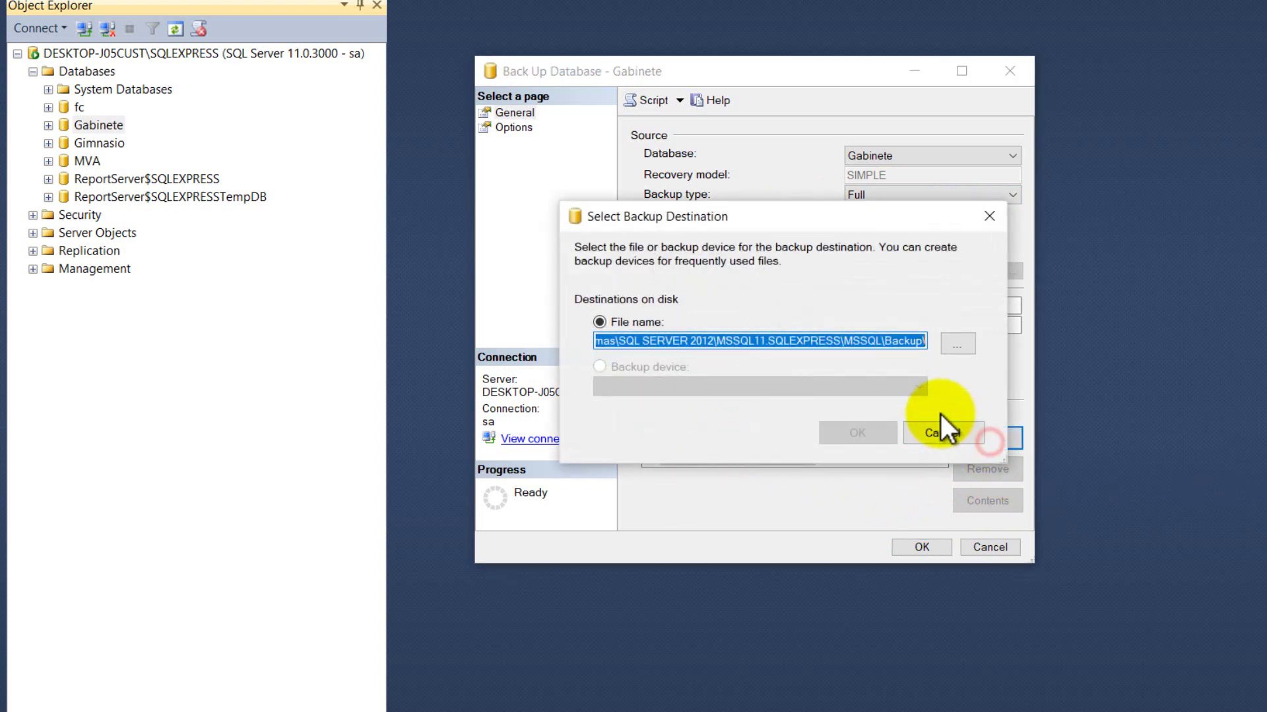
click(954, 343)
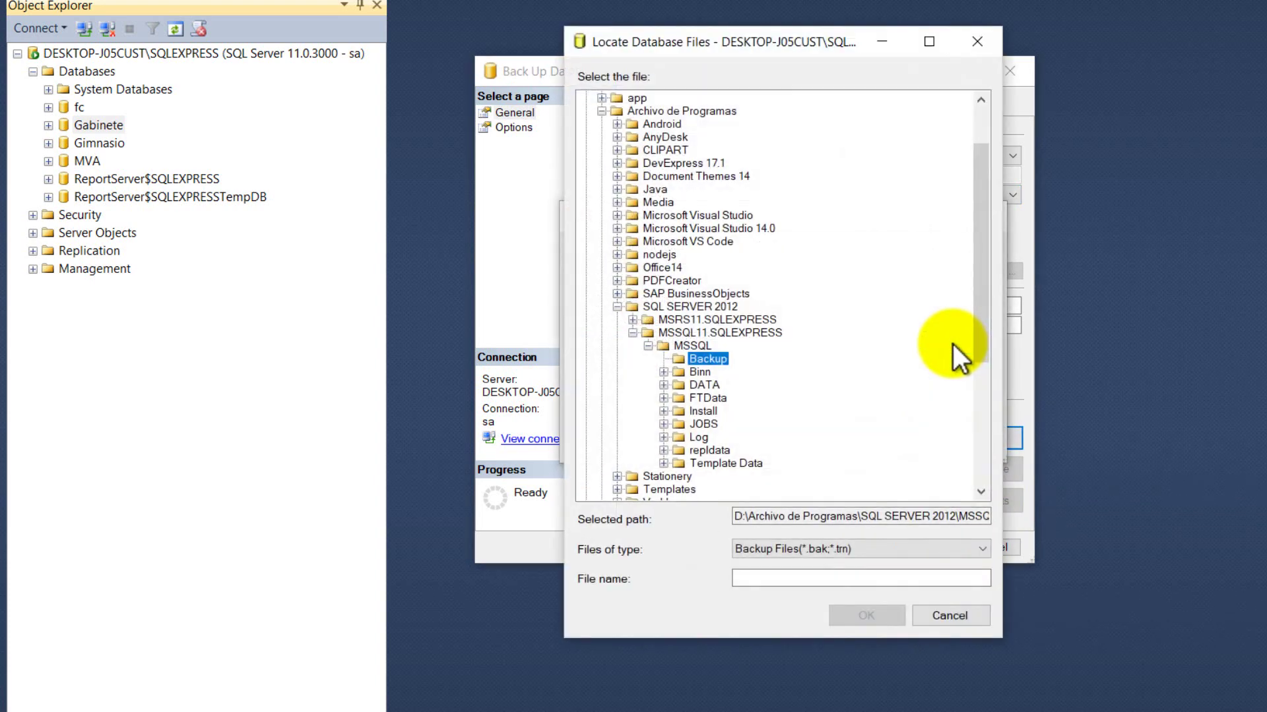
scroll(983, 274, up, 2)
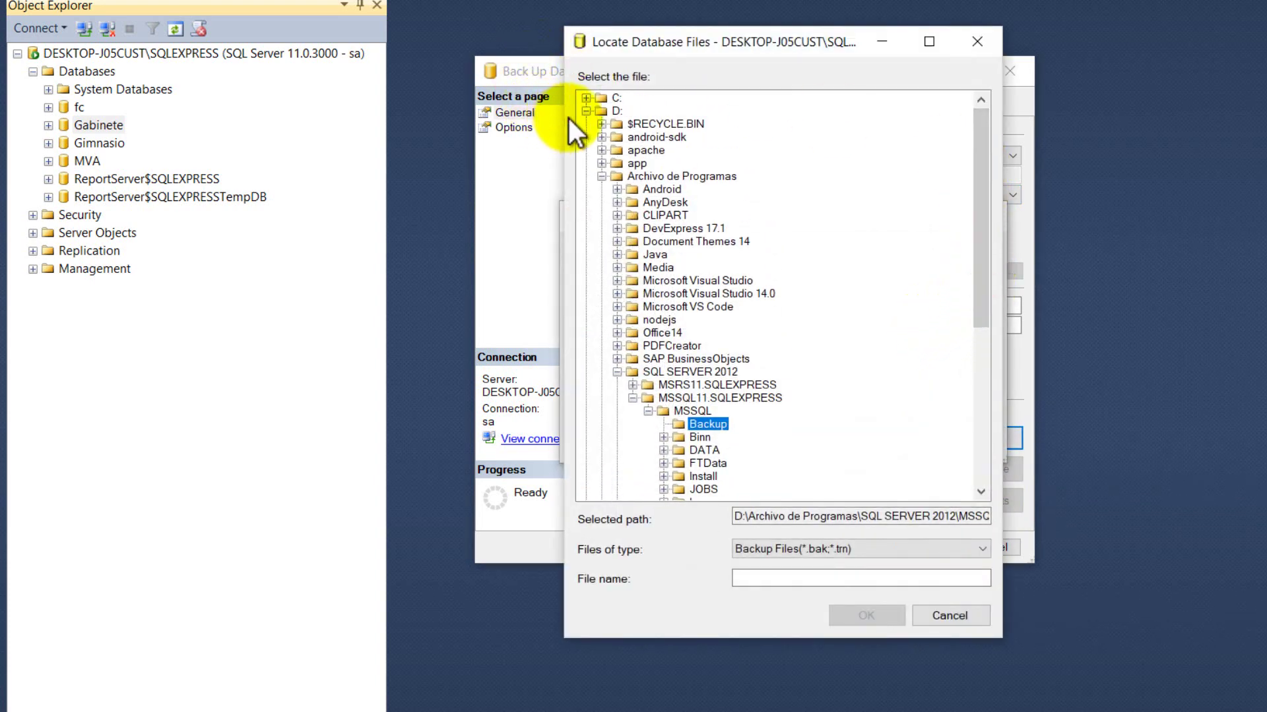
click(617, 372)
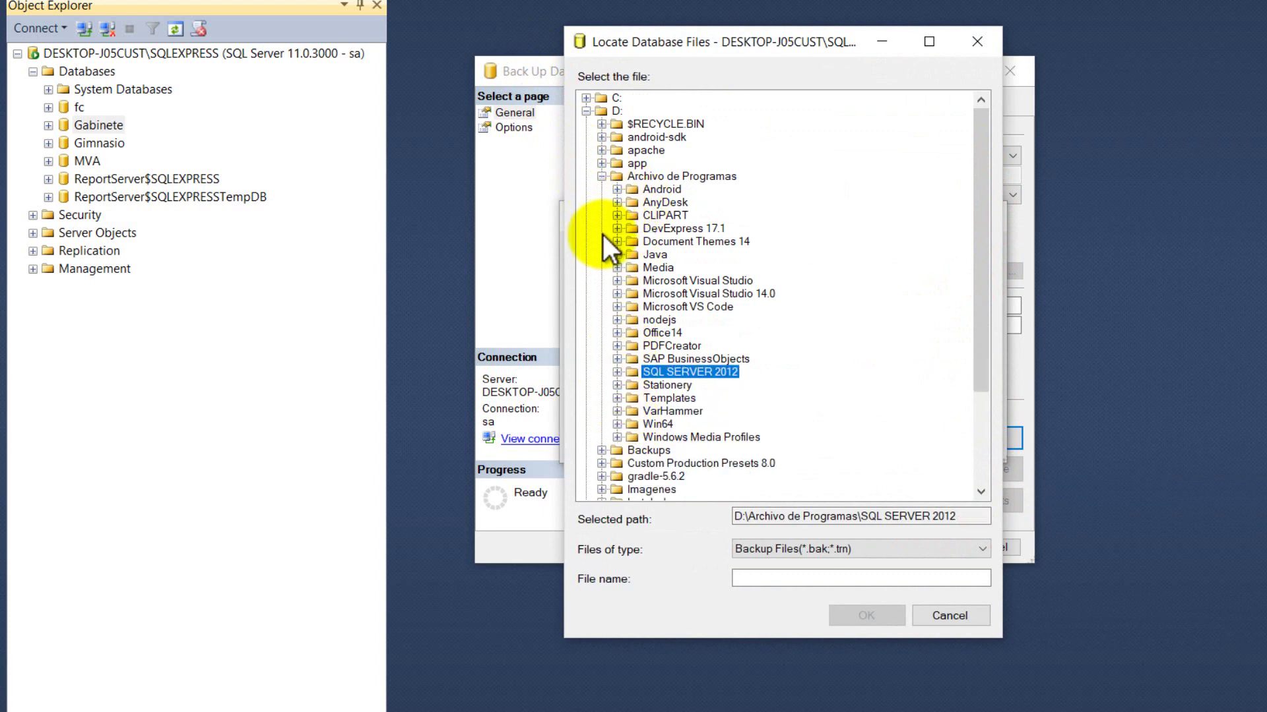
click(602, 176)
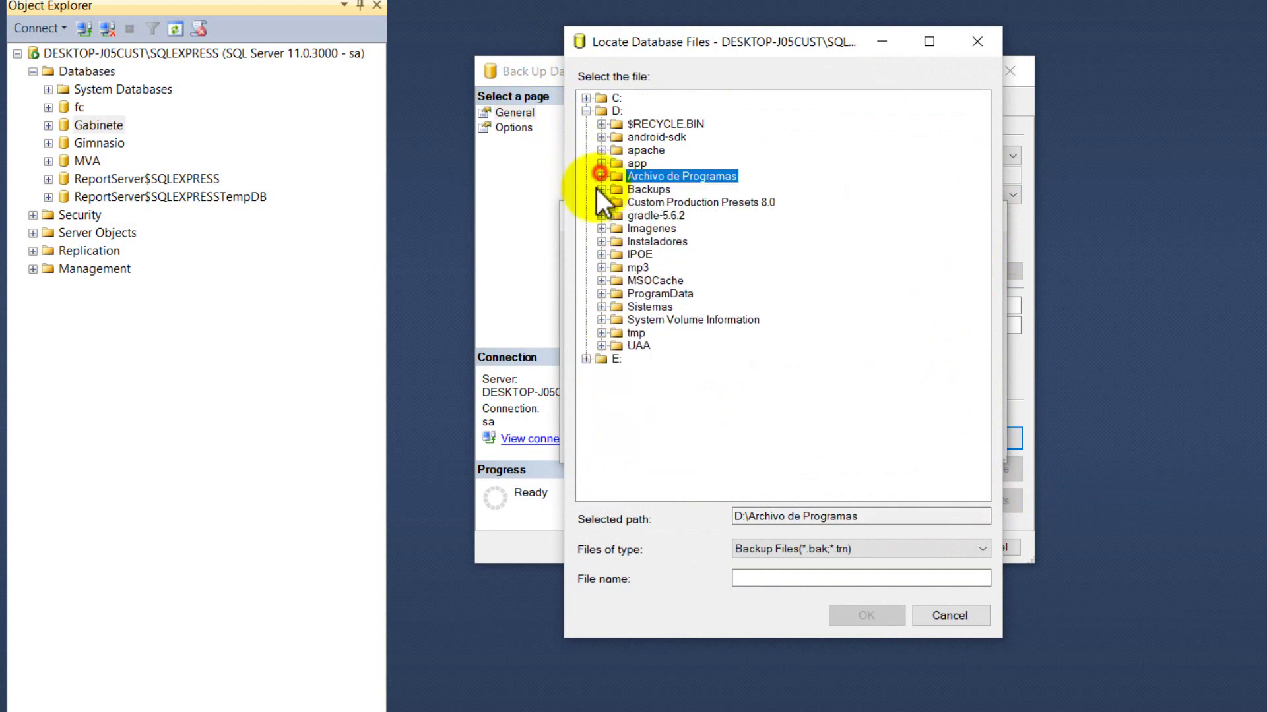
click(601, 347)
click(617, 359)
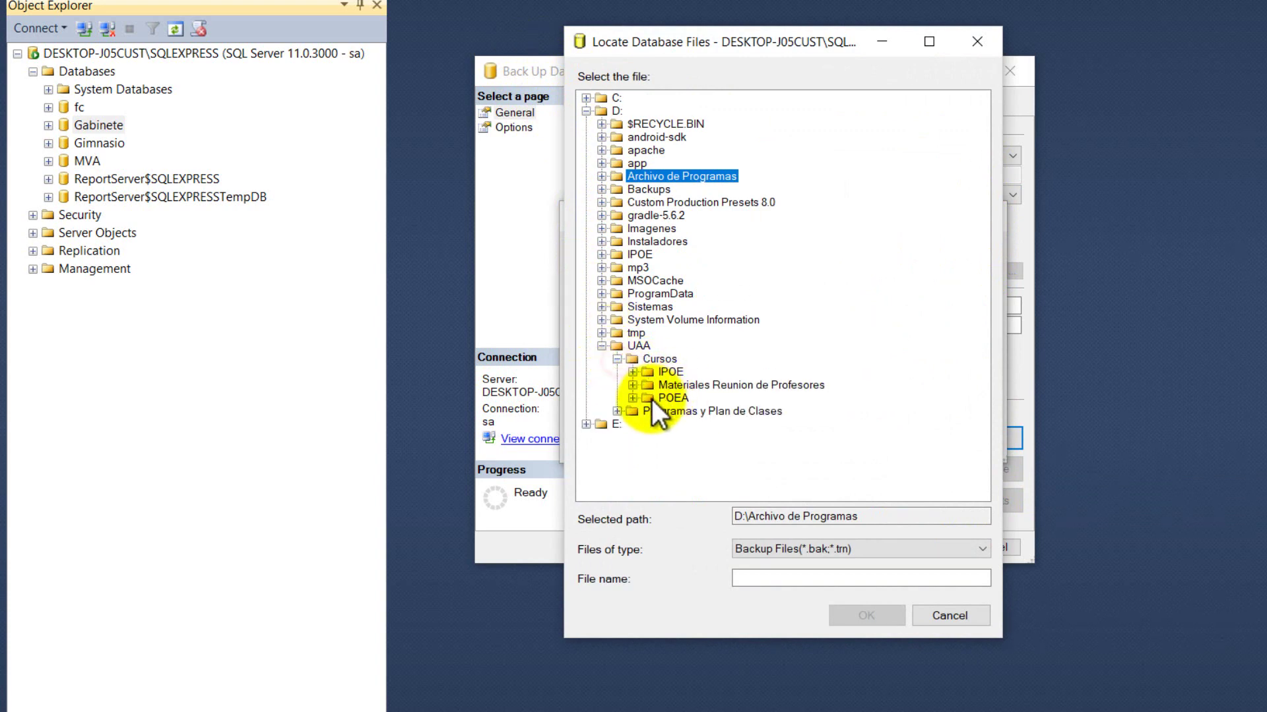
click(632, 372)
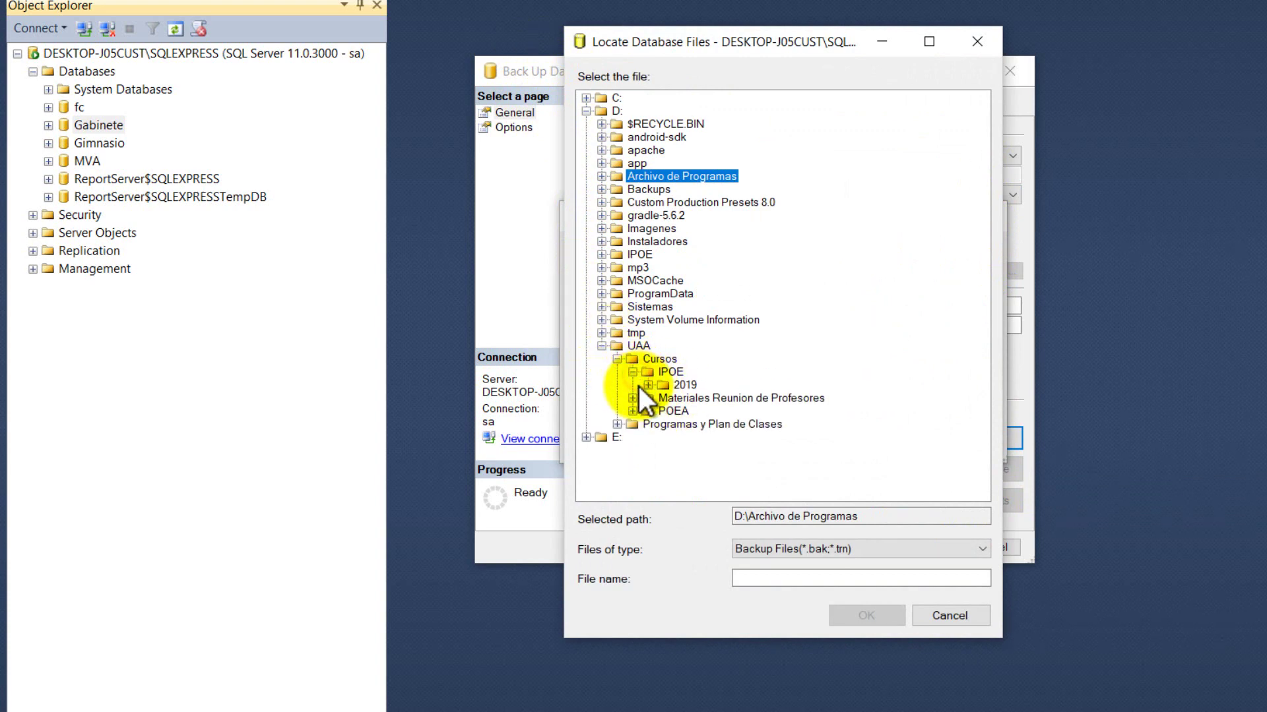
click(647, 385)
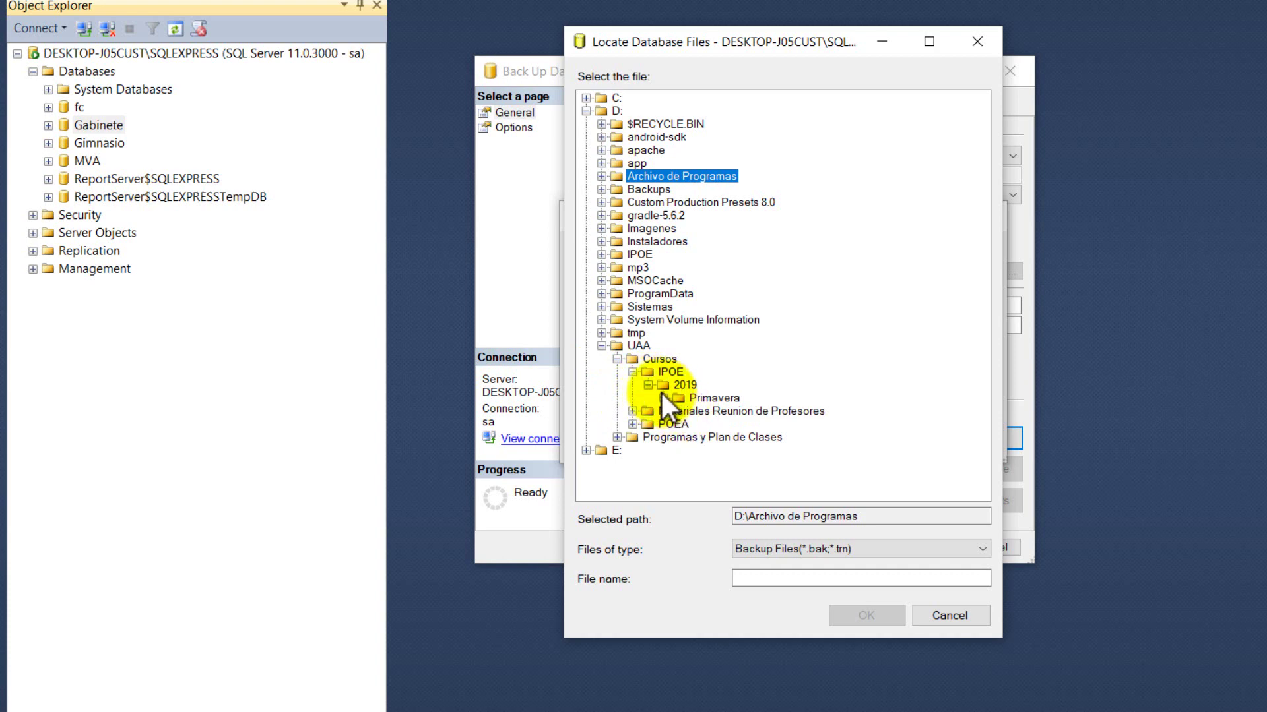
click(663, 398)
click(705, 411)
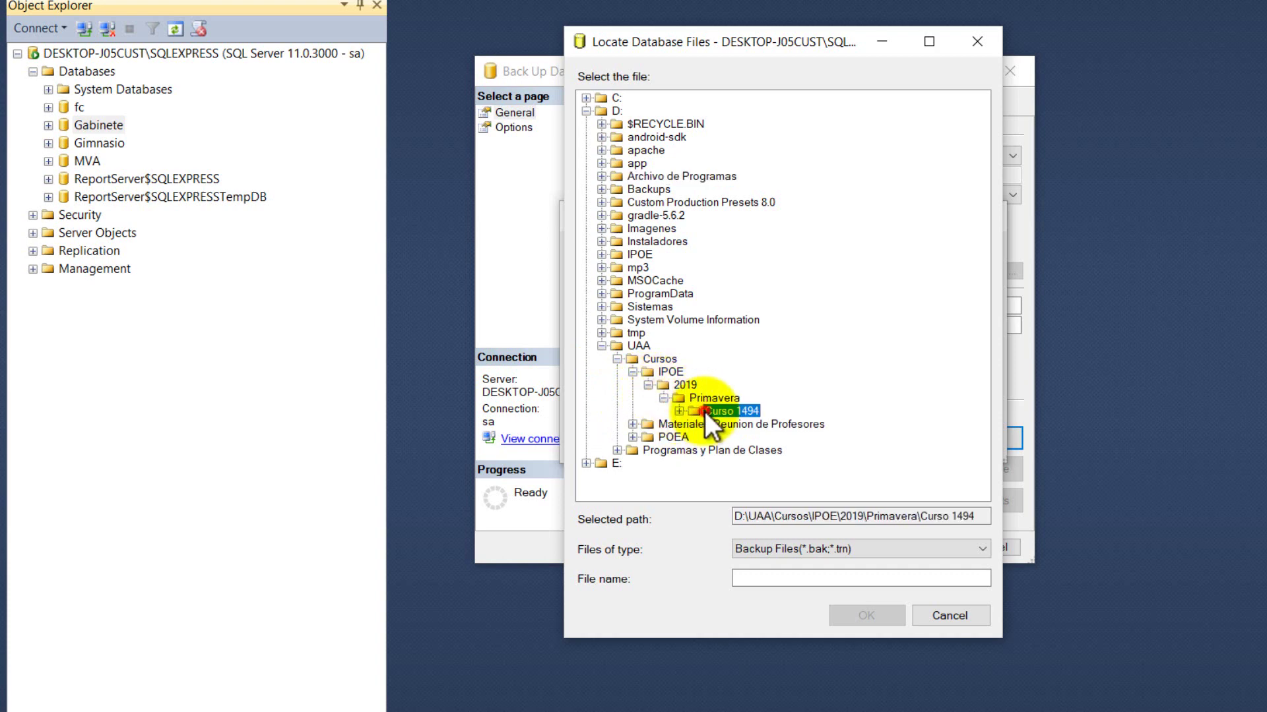
Step: Name the backup file backup_Gabinete.bak and accept it as the backup destination
click(831, 578)
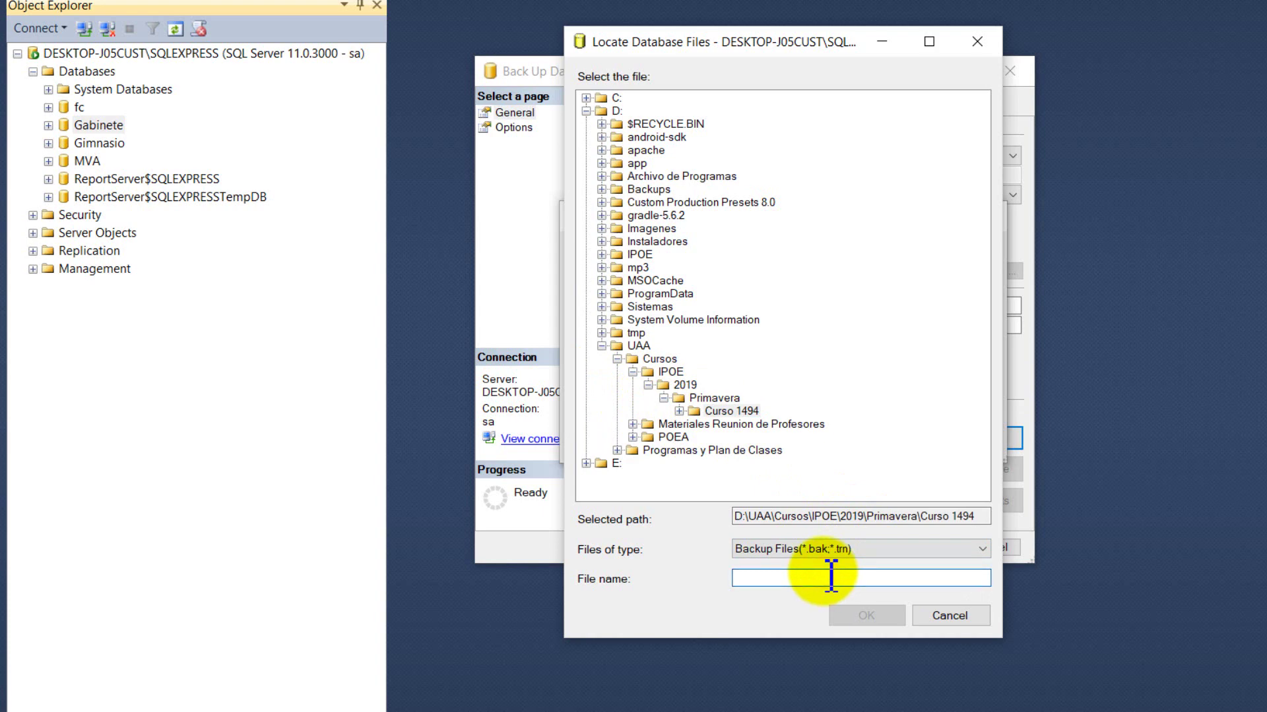
text(ba)
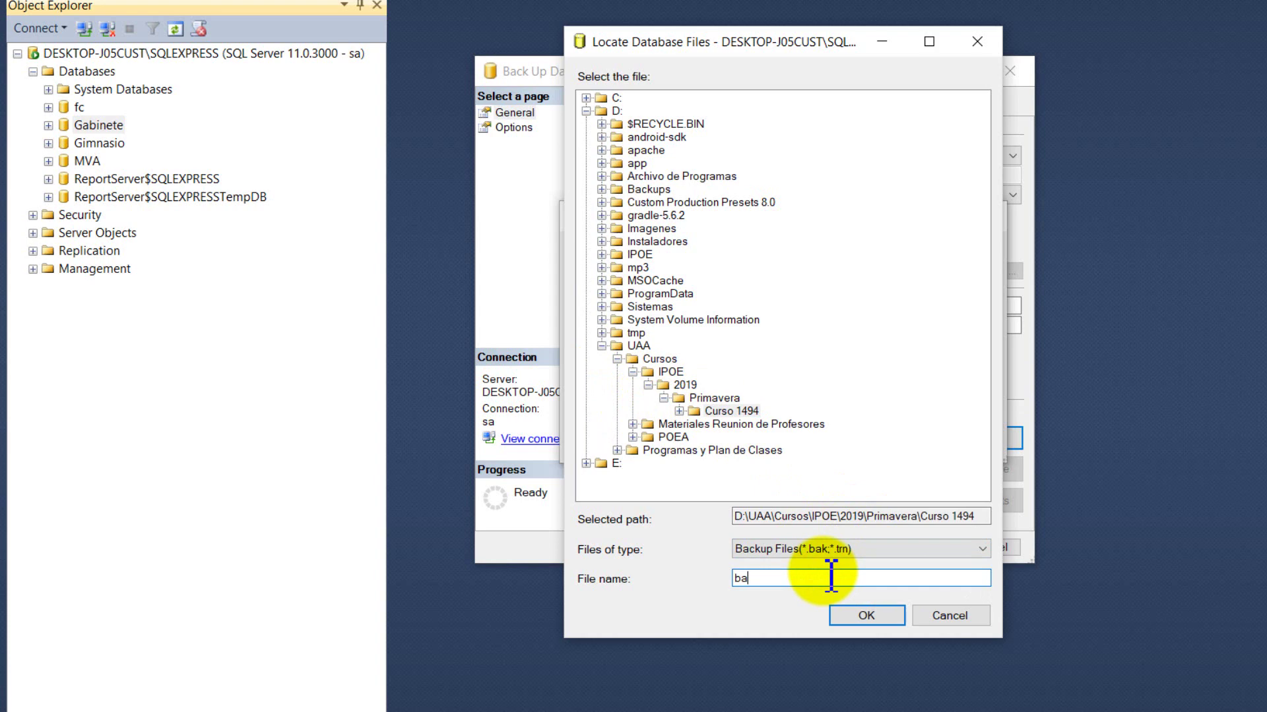
text(ckup)
text(_Gabinete.bak)
click(846, 619)
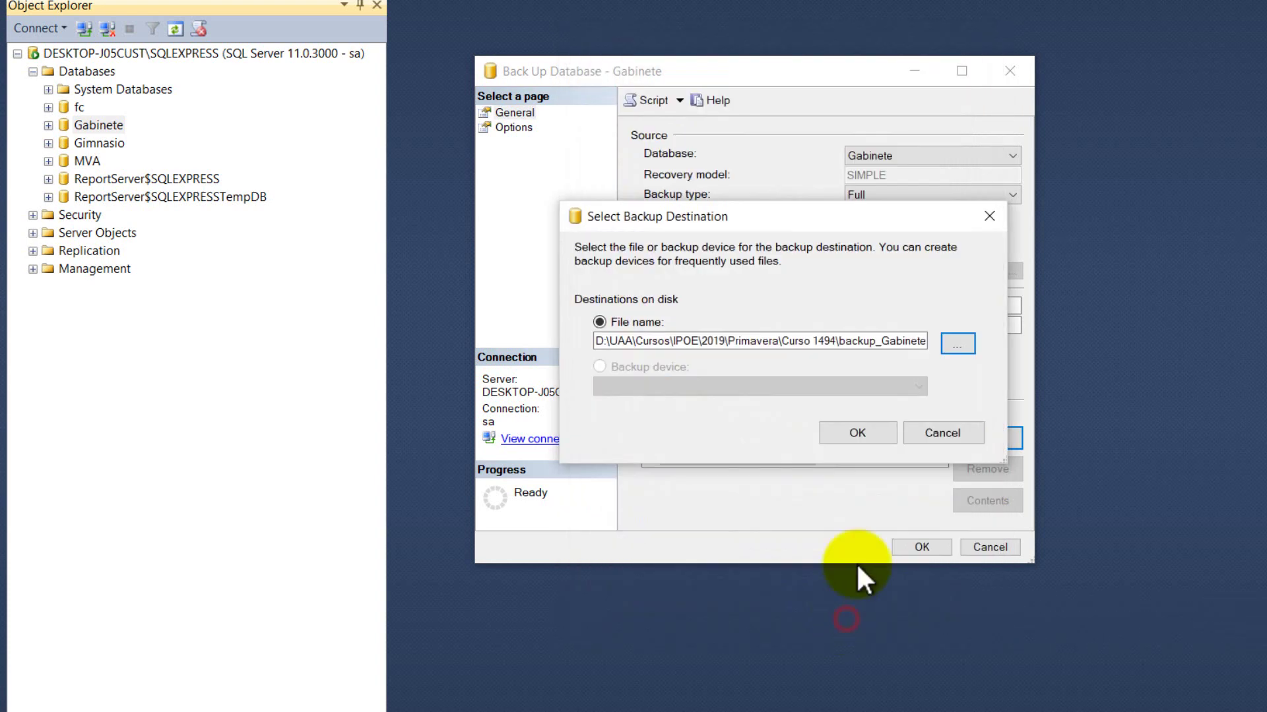
click(858, 433)
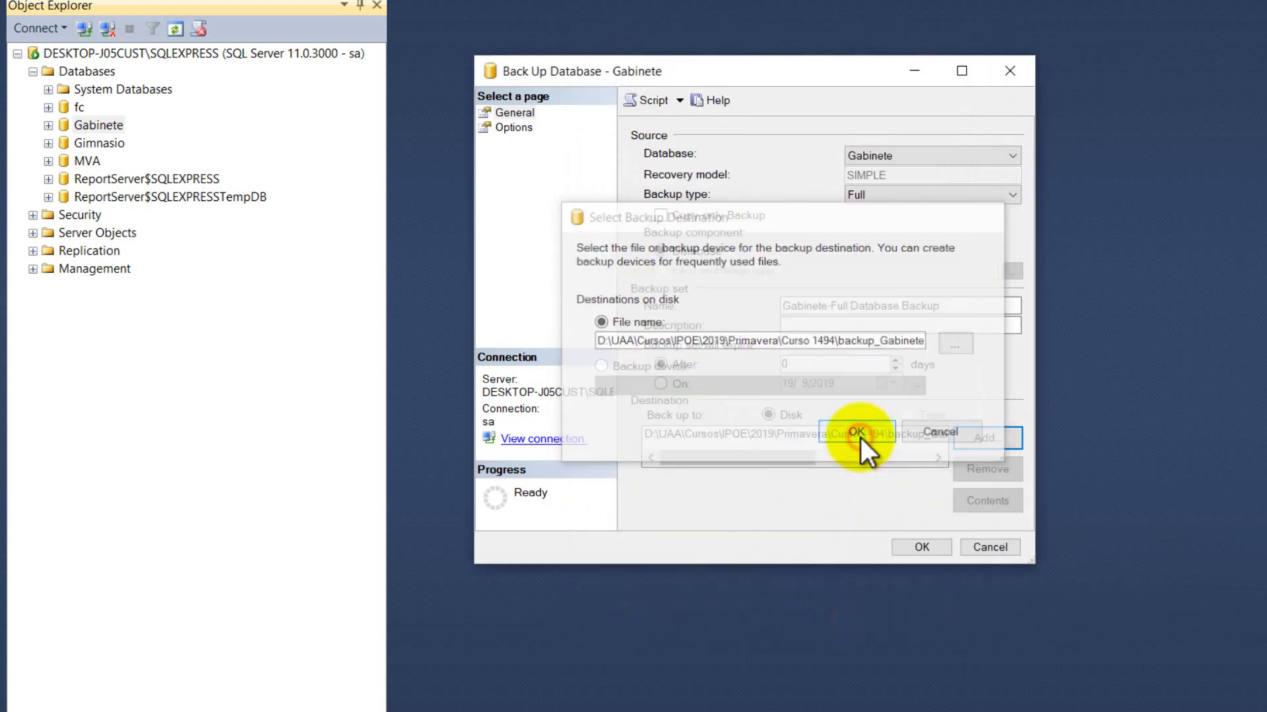
Step: Run the Gabinete database backup and dismiss the completion message
click(914, 545)
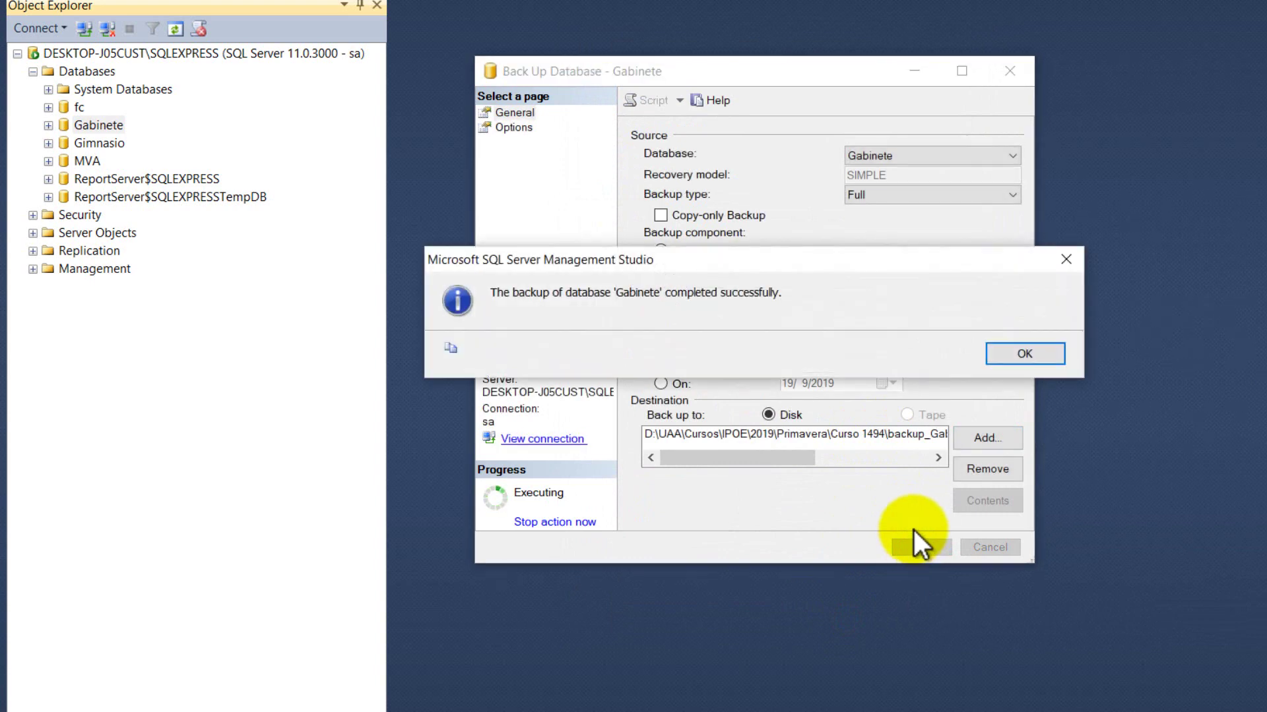
drag(746, 268, 802, 244)
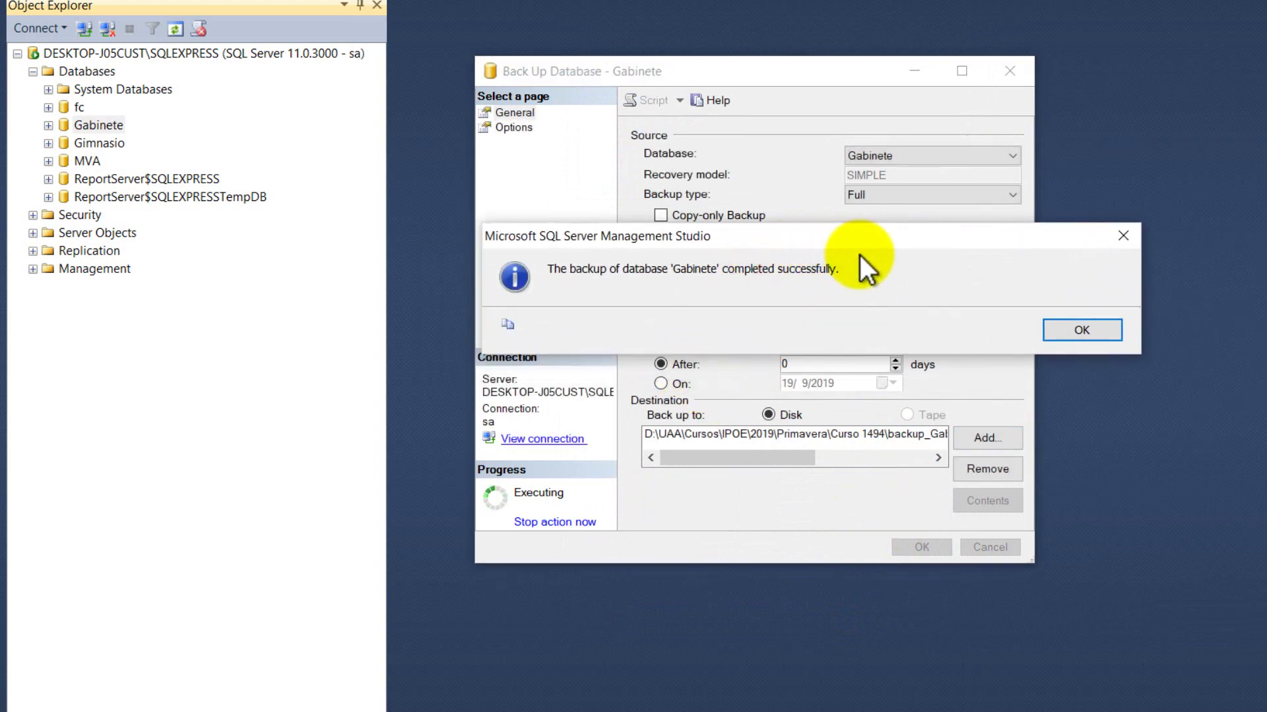
click(1088, 333)
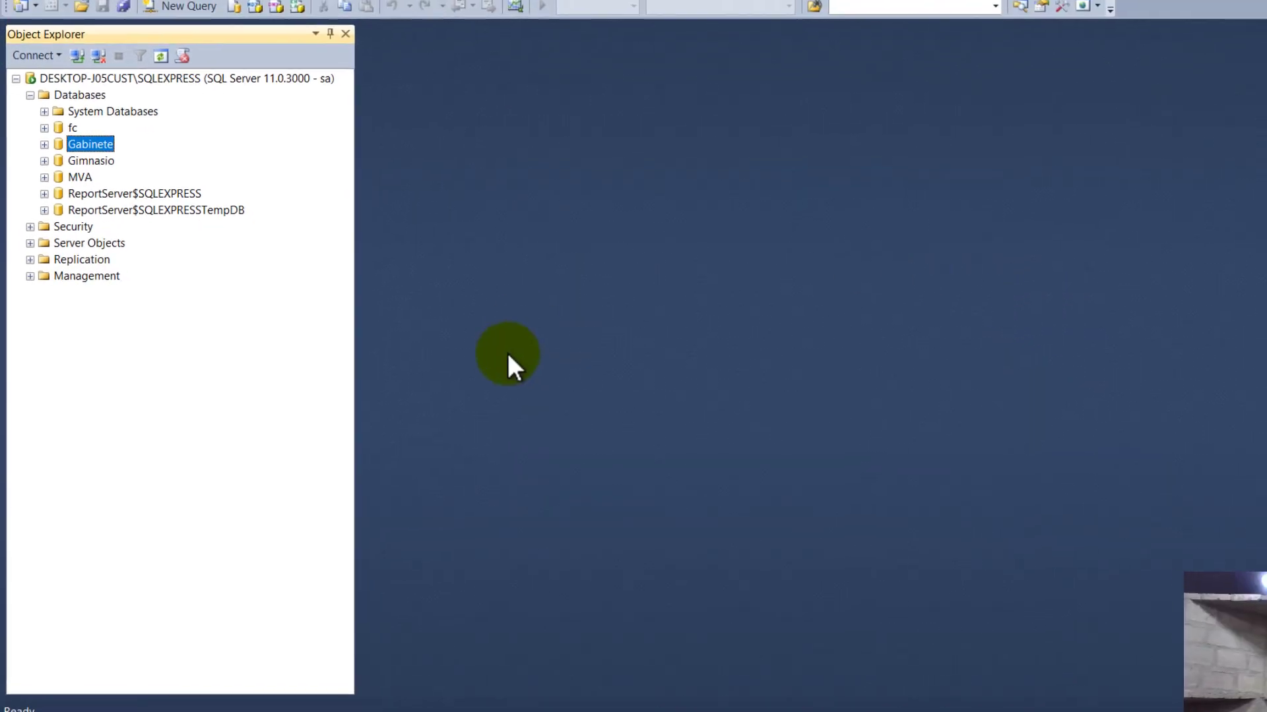
Step: Switch to File Explorer, open D:\UAA\Cursos\IPOE\2019\Primavera\Curso 1494 and select backup_Gabinete.bak, keeping the database list uncovered
click(181, 696)
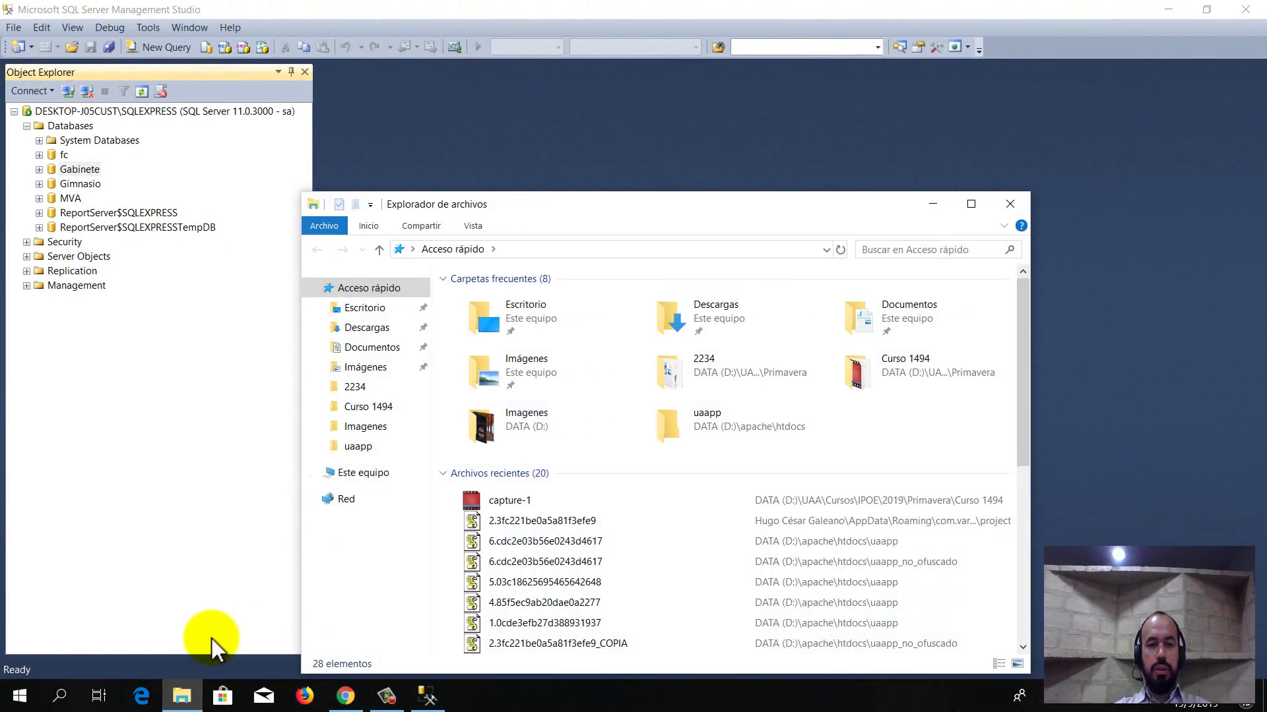
click(366, 473)
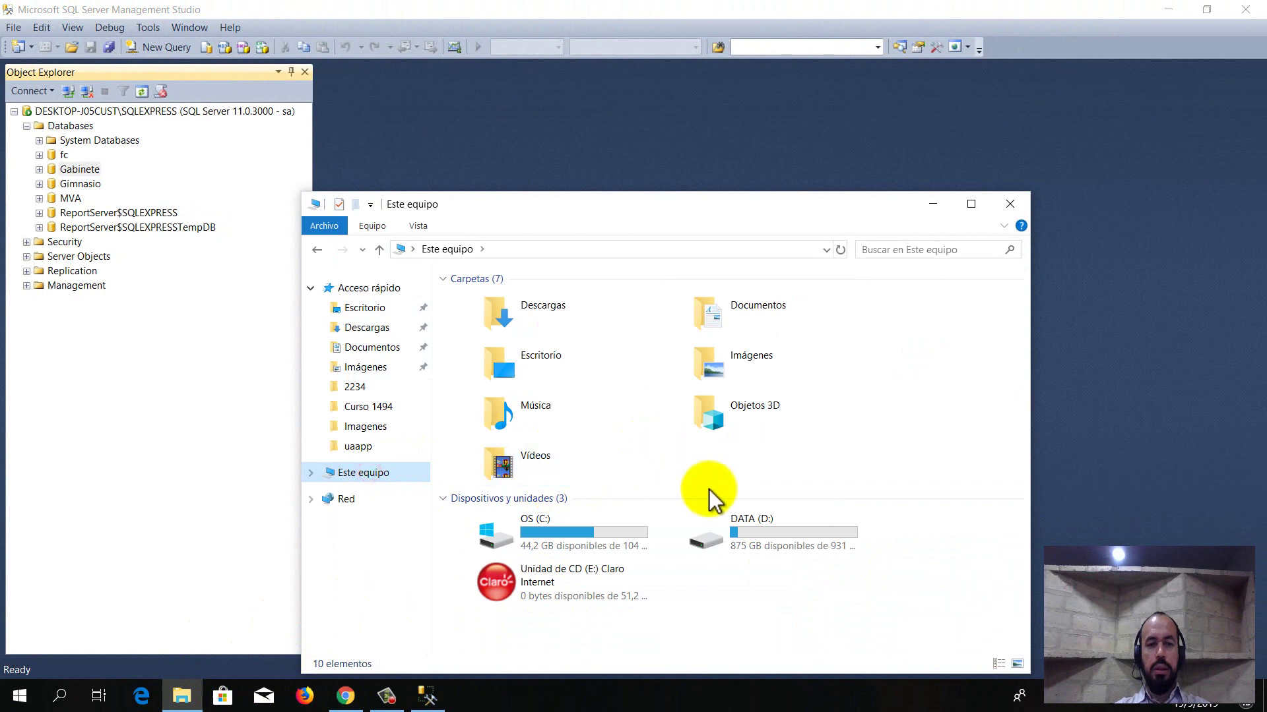
double_click(758, 540)
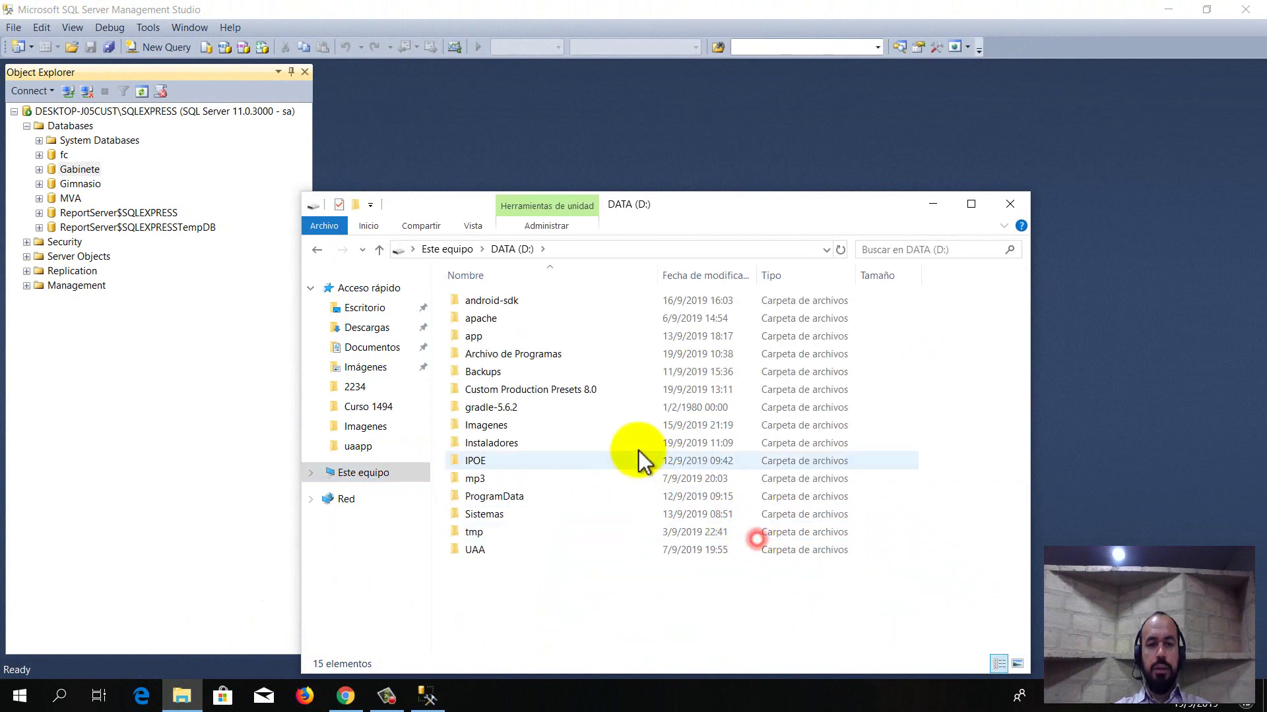
double_click(496, 550)
double_click(510, 304)
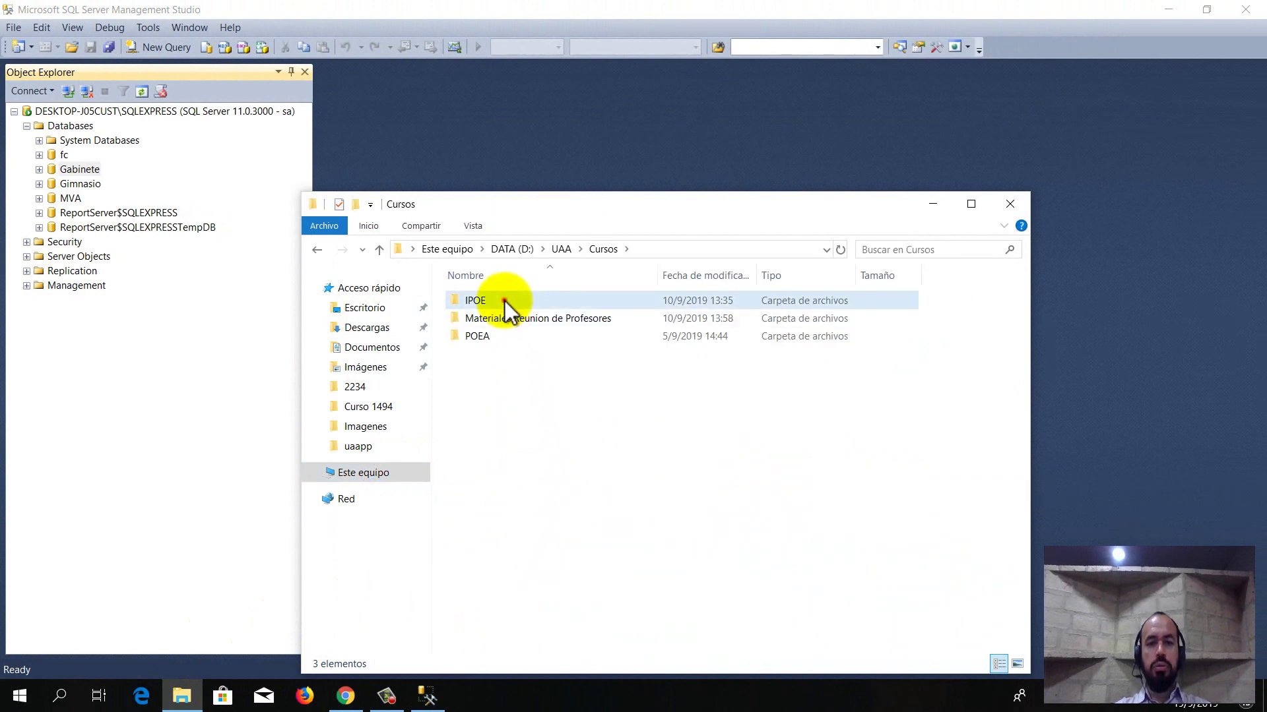
double_click(509, 302)
double_click(504, 302)
double_click(505, 302)
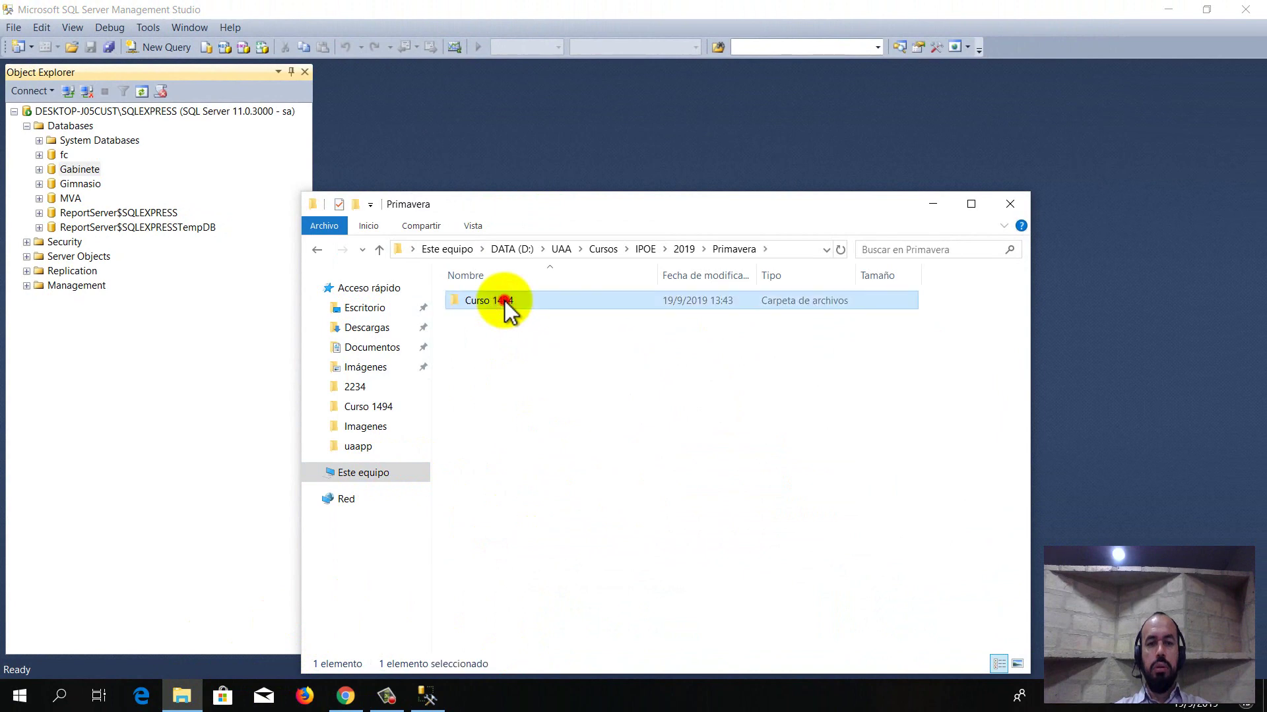
double_click(506, 304)
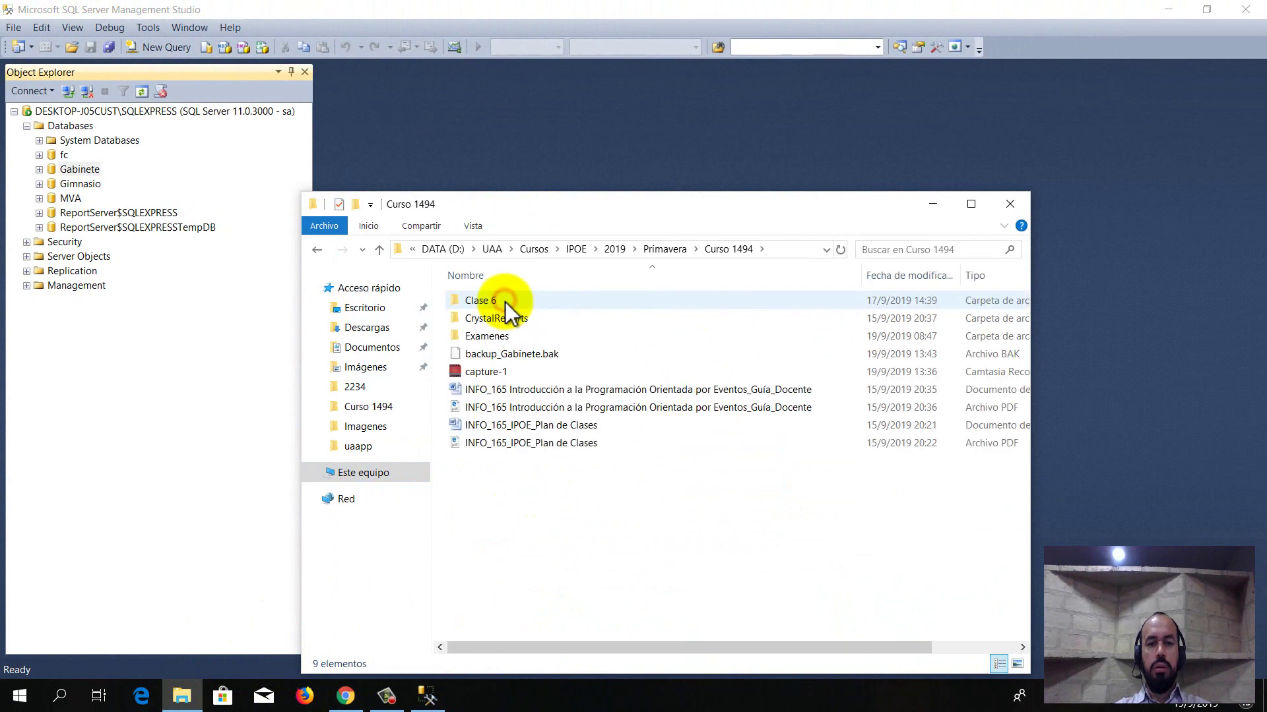
click(548, 355)
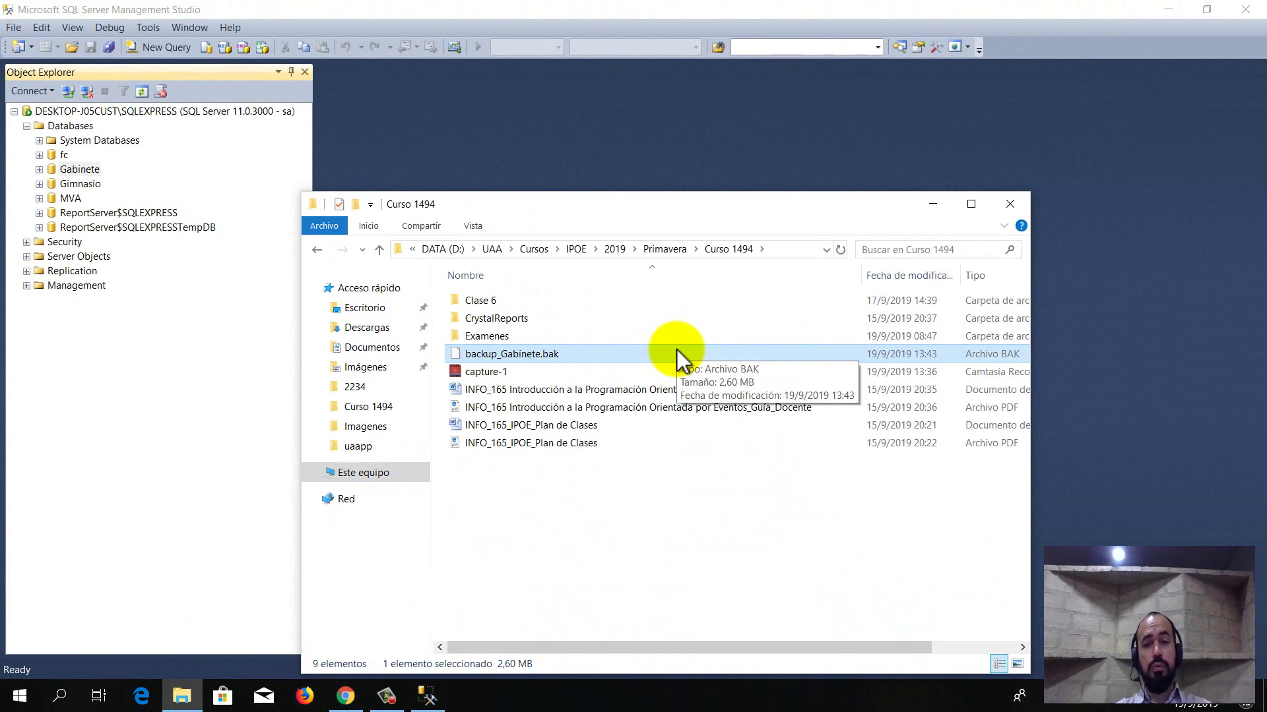
drag(594, 204, 677, 149)
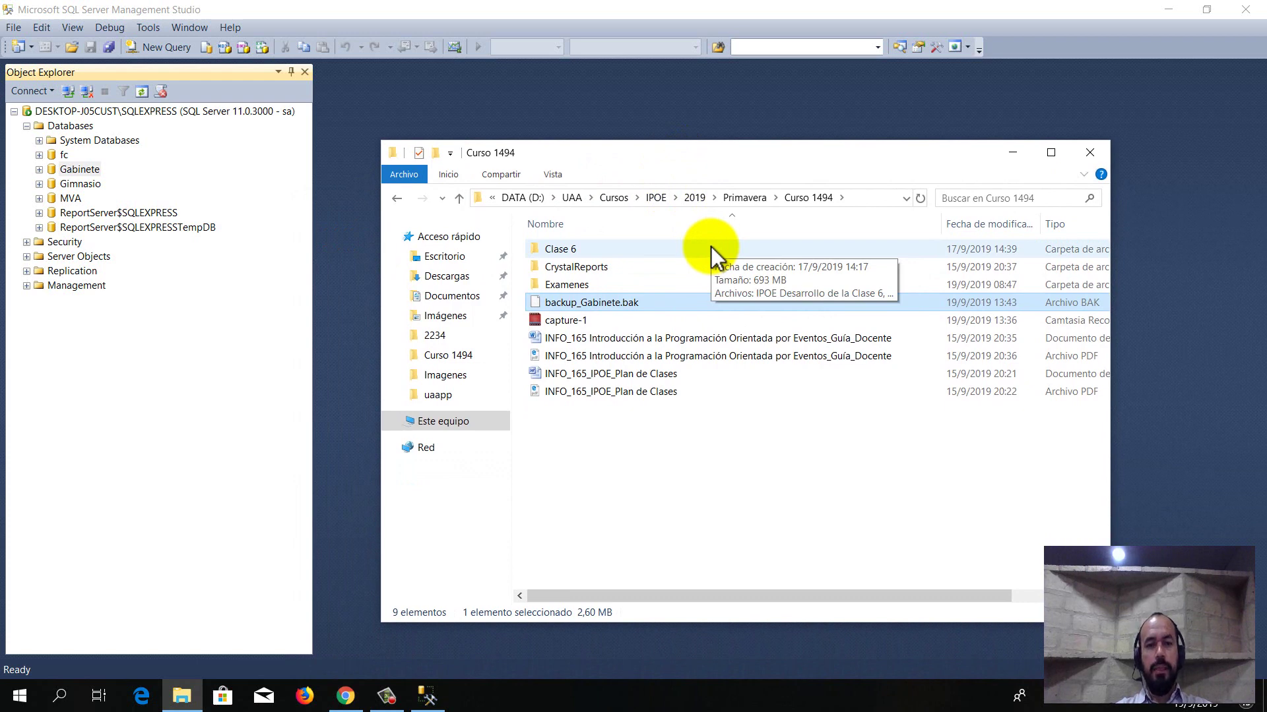
drag(729, 162, 789, 130)
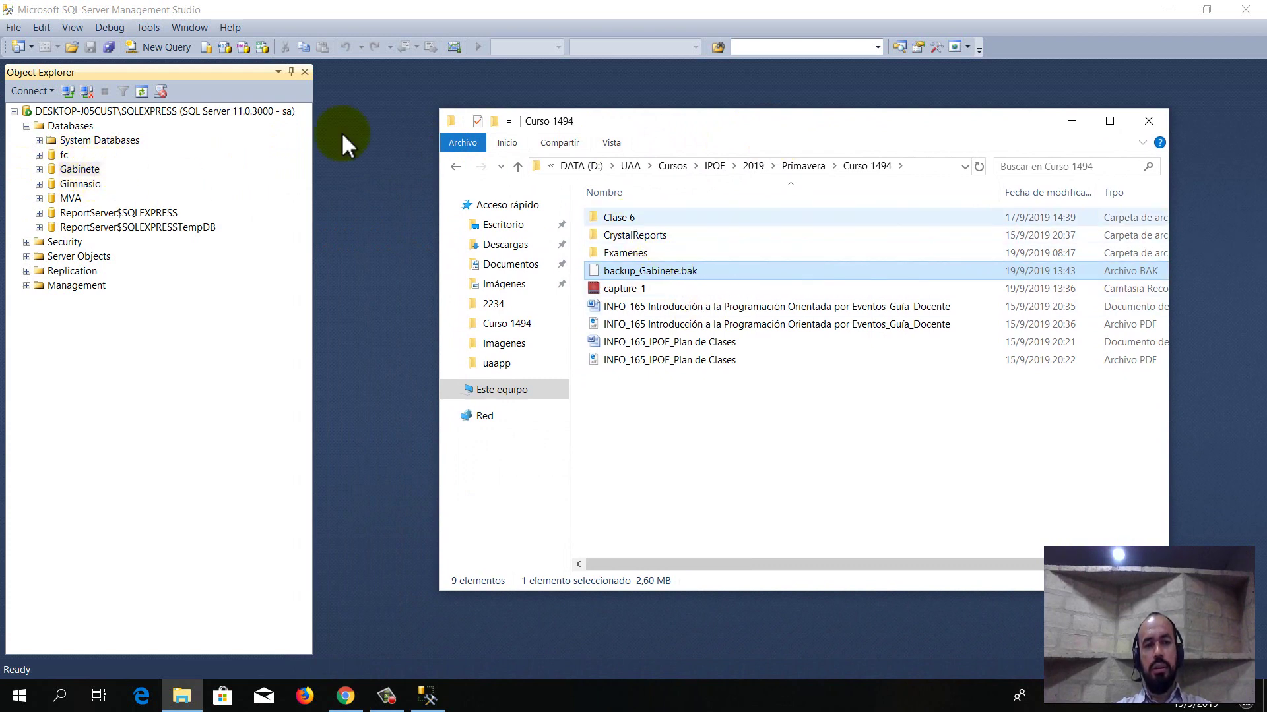
Step: Switch to SQL Server Management Studio and delete the Gabinete database, including its backup and restore history, closing existing connections
right_click(77, 170)
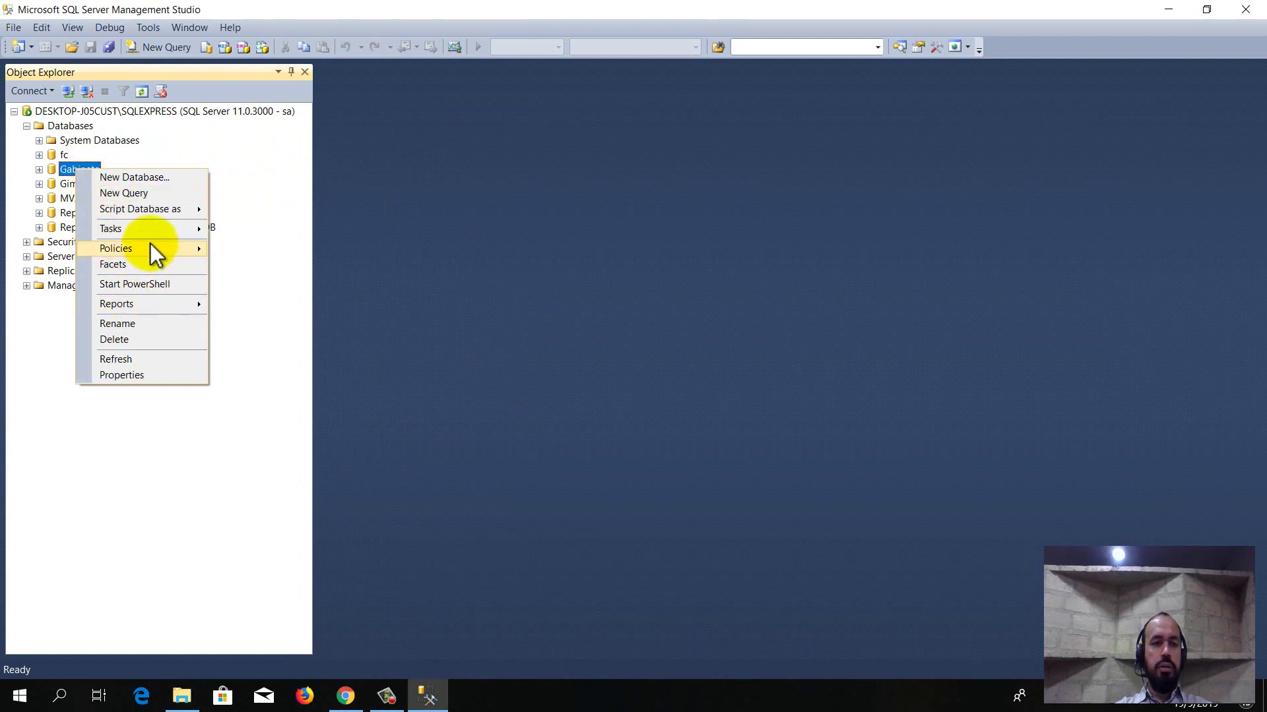
click(133, 341)
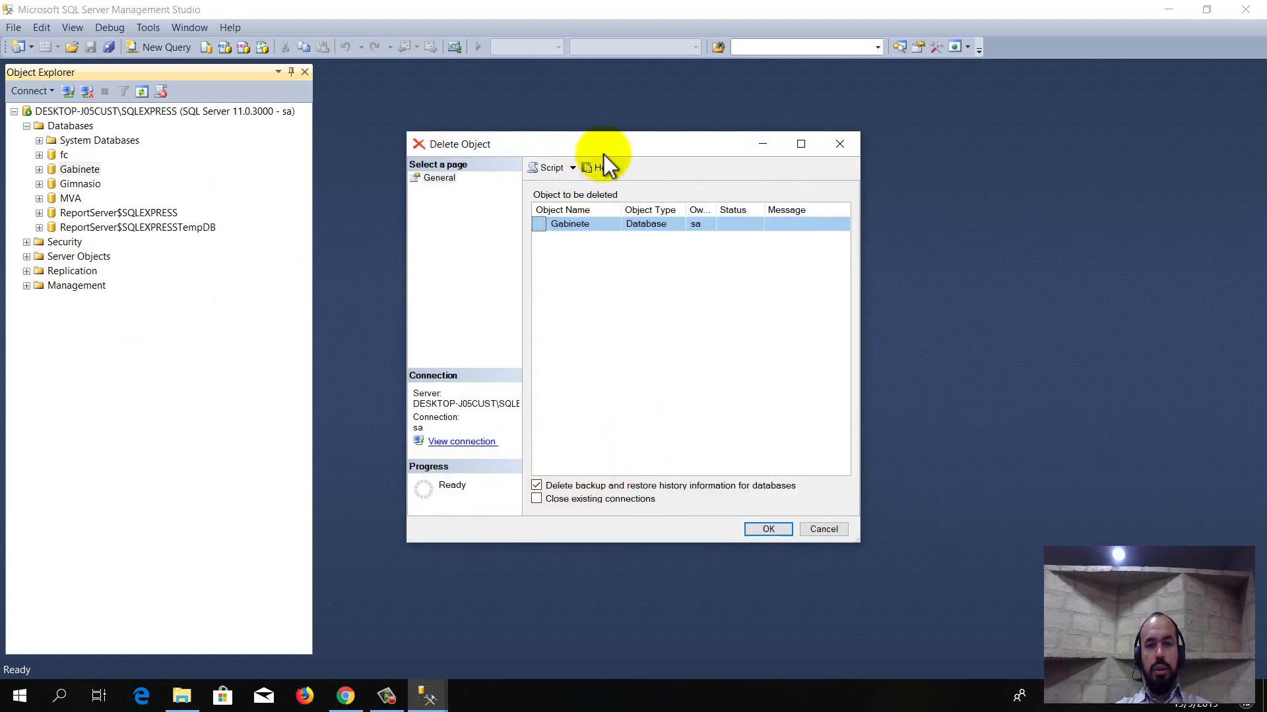
drag(601, 154, 619, 138)
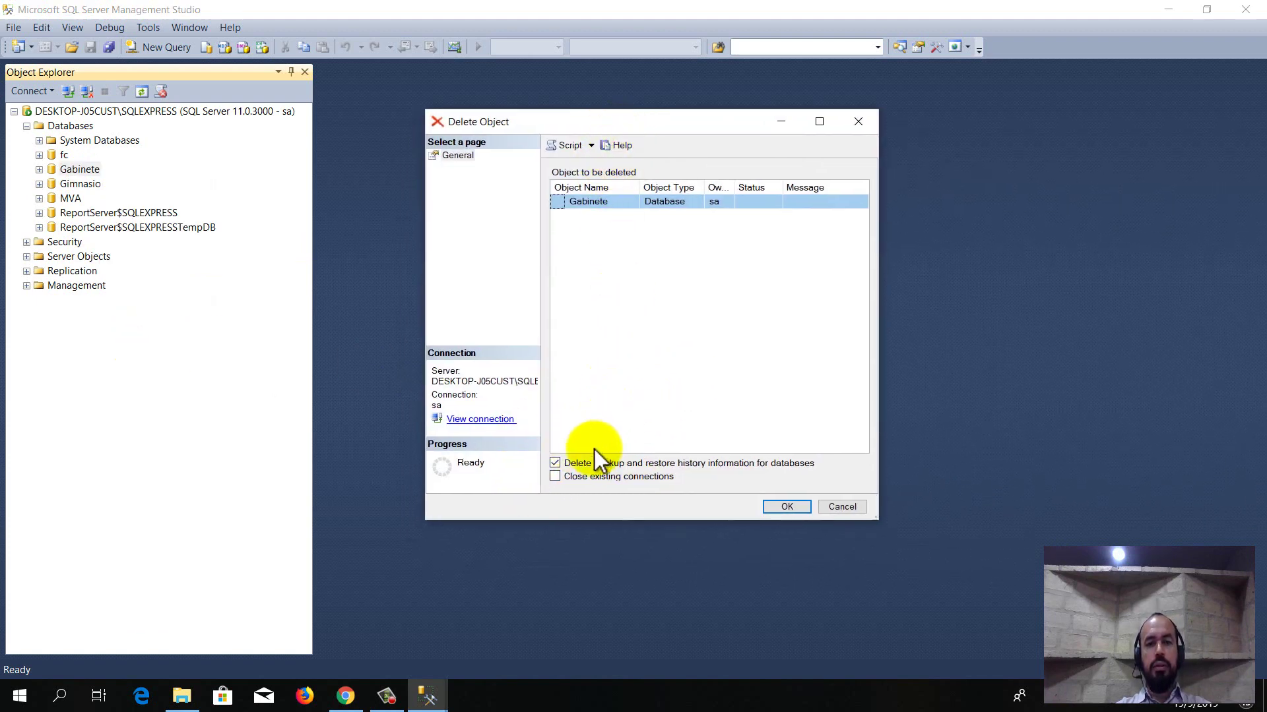
click(556, 478)
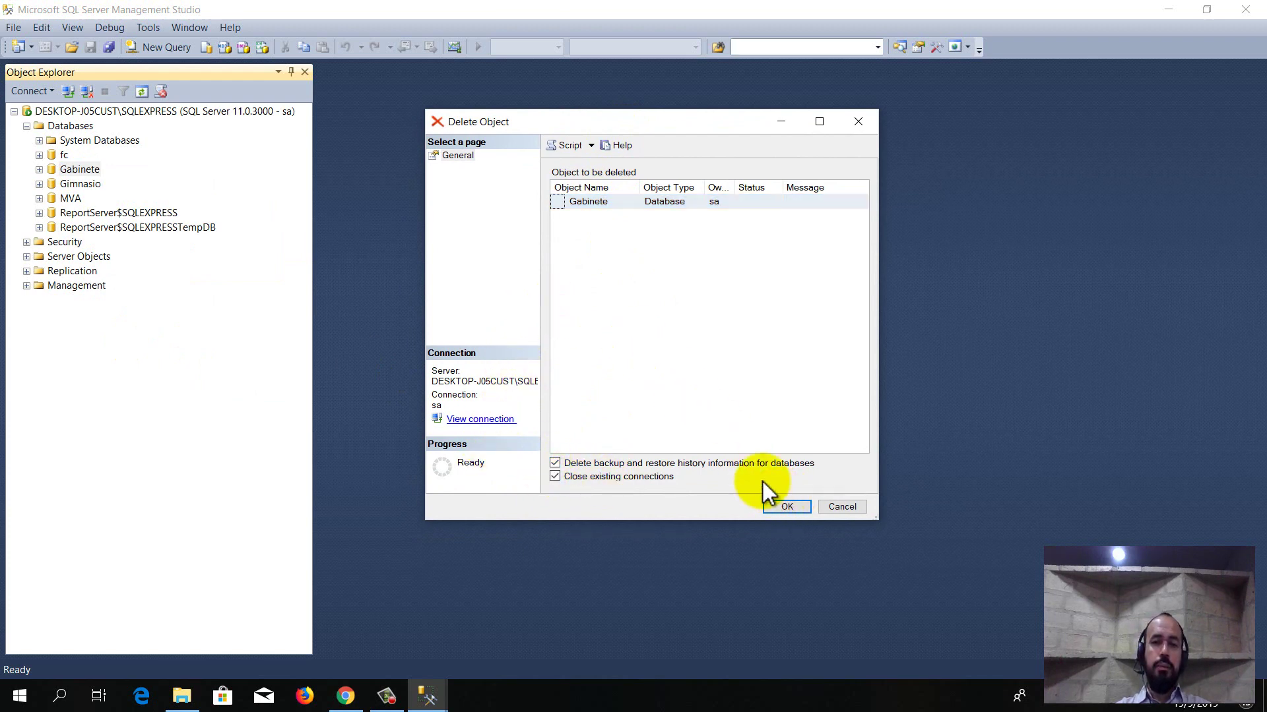
click(783, 508)
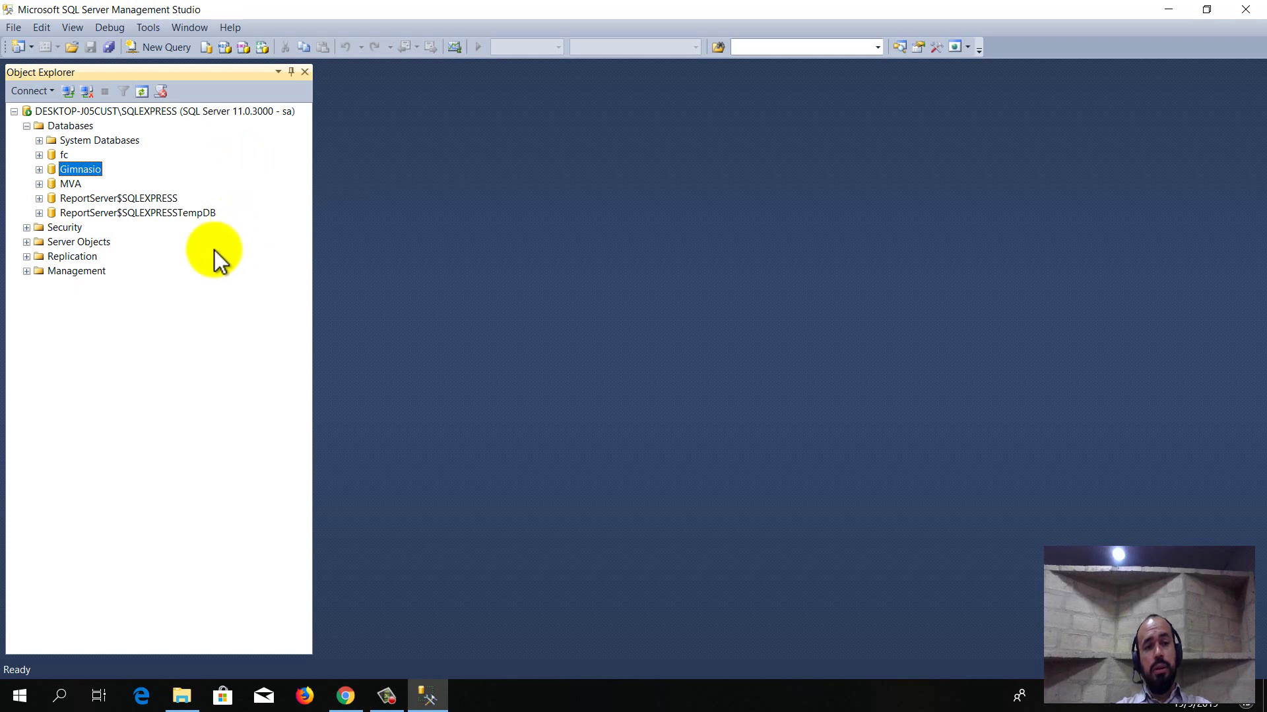
click(87, 213)
click(105, 194)
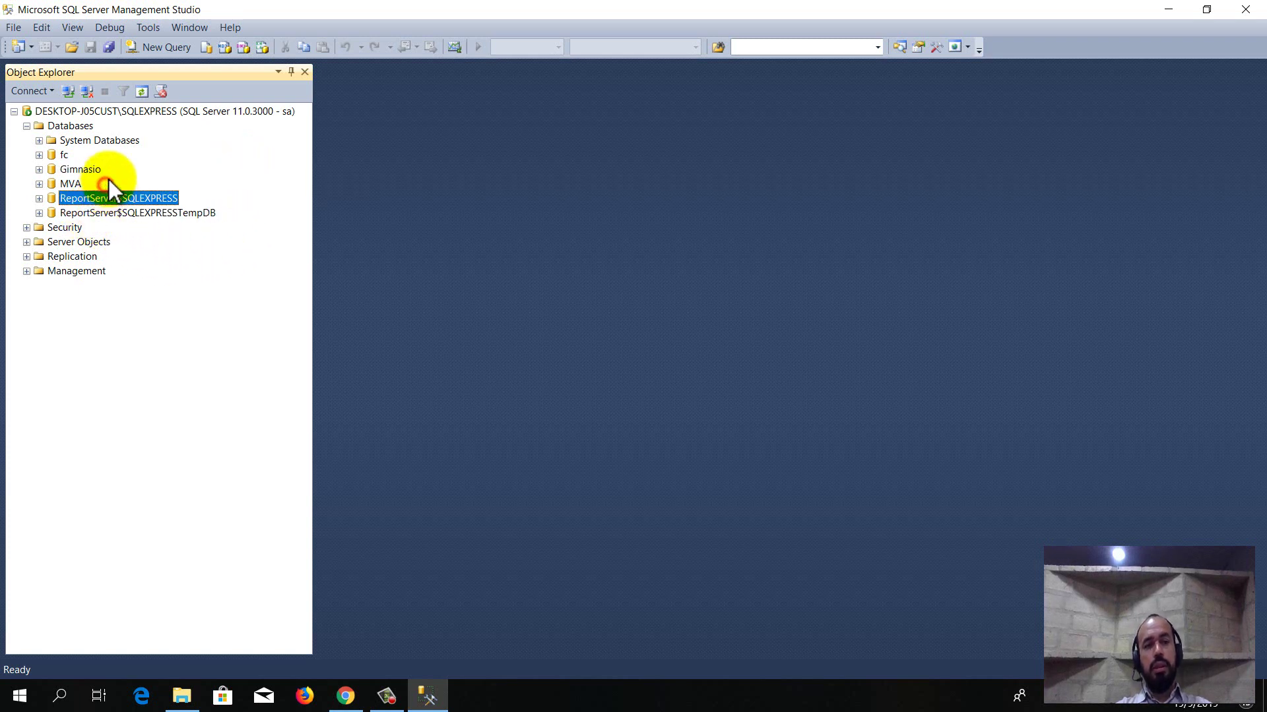
click(85, 168)
click(66, 182)
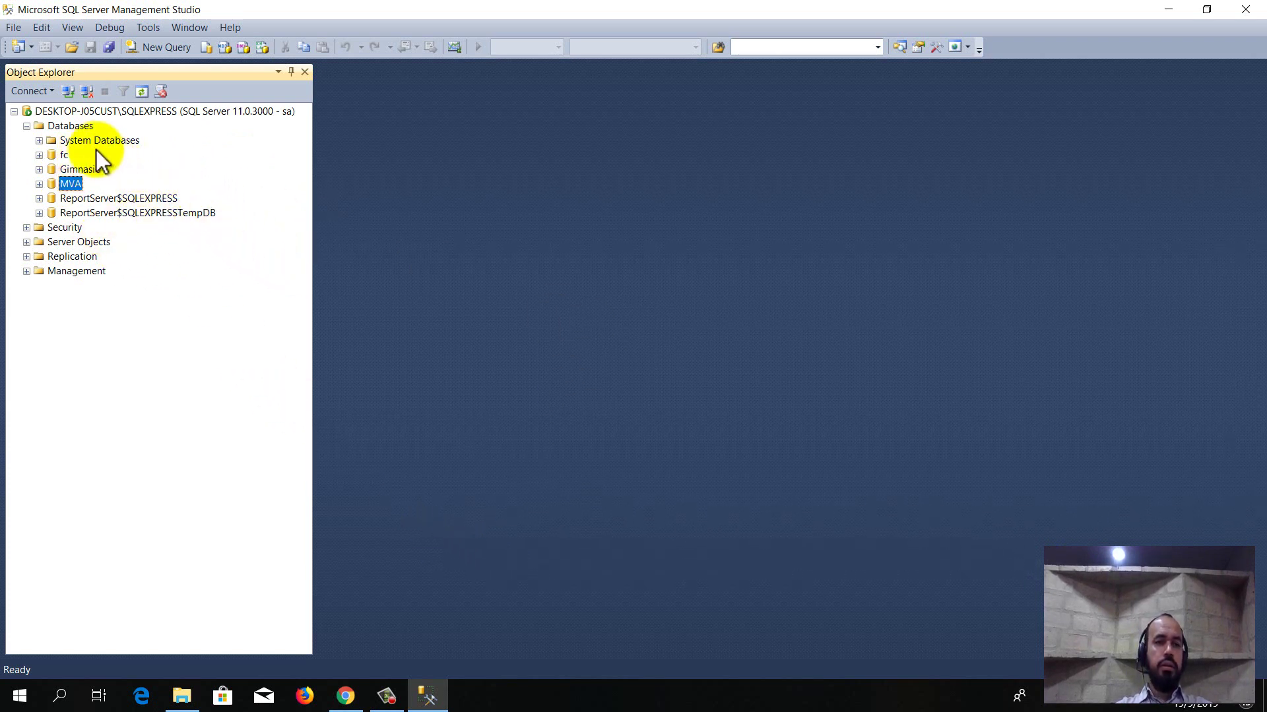
Step: Start a database restore with a device as the source and begin adding a backup media file
right_click(67, 128)
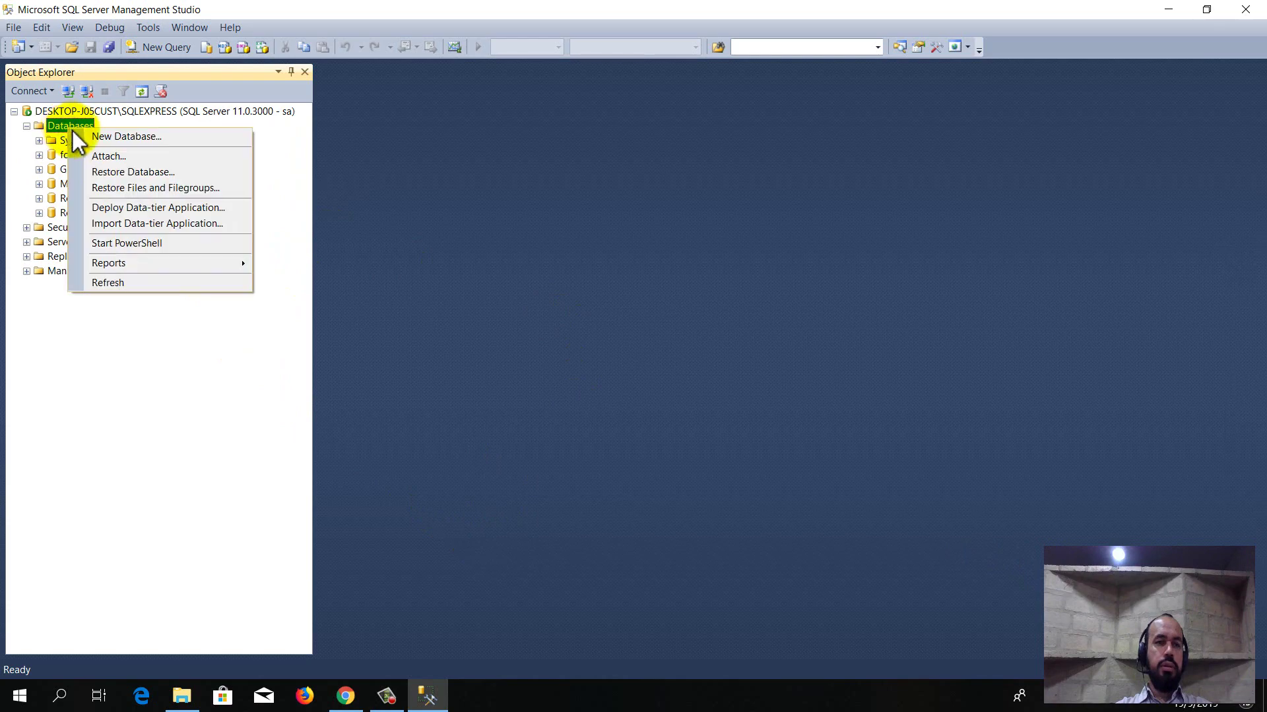
click(121, 174)
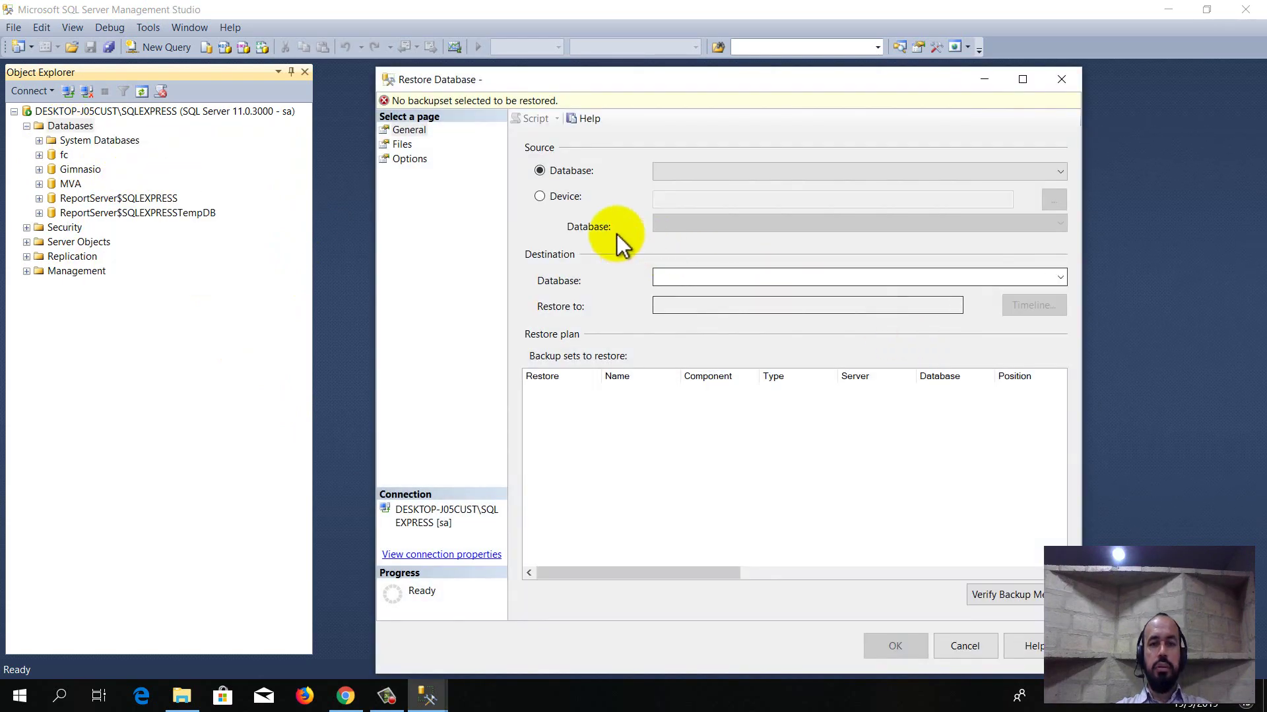
click(568, 197)
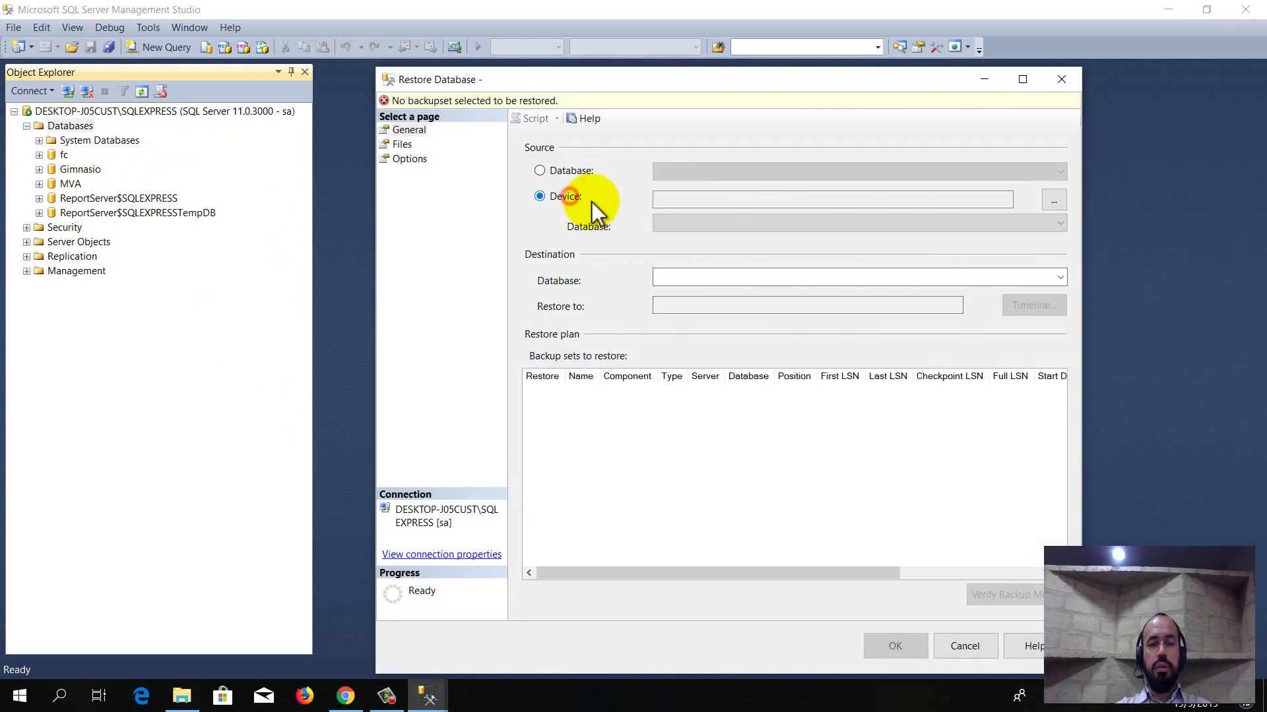
click(1057, 206)
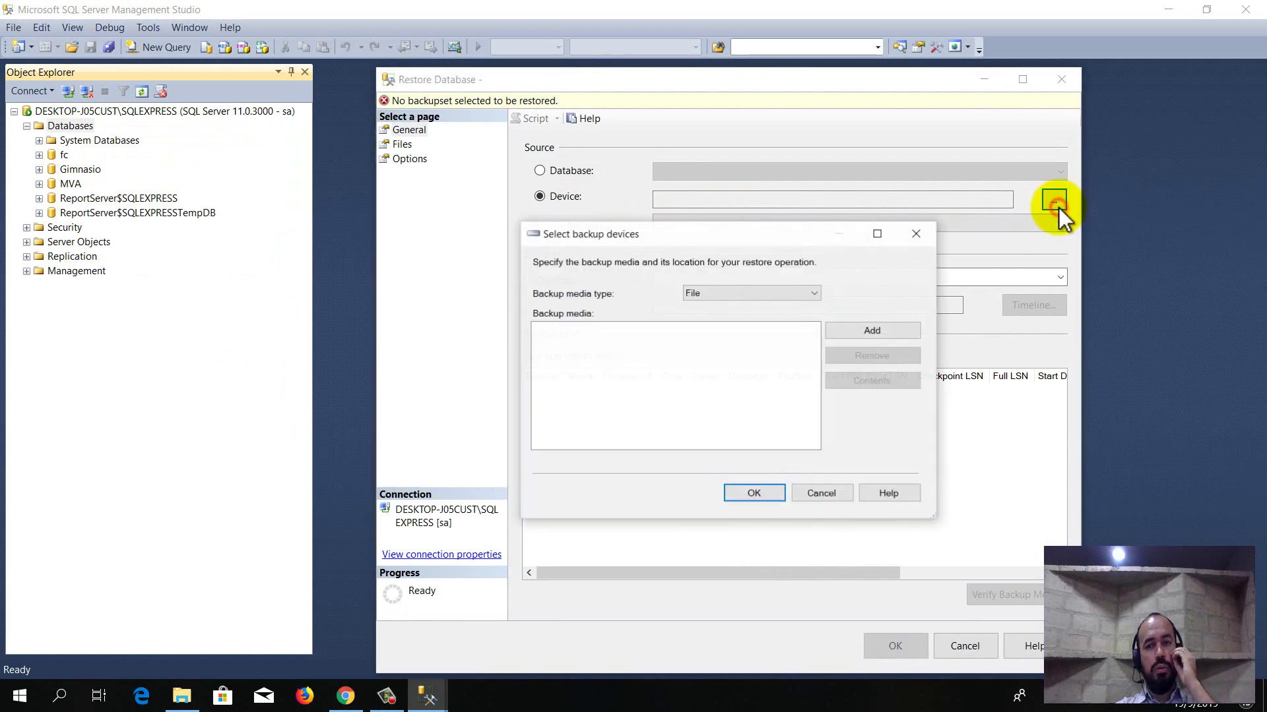
click(883, 330)
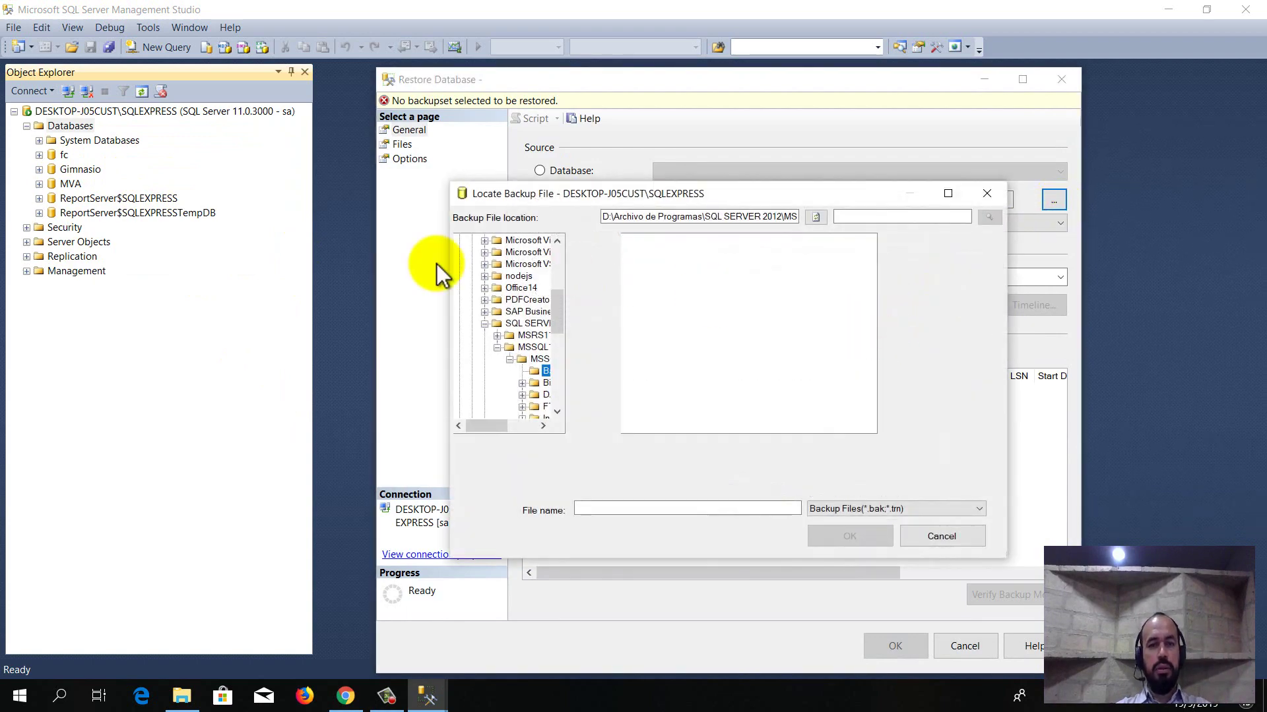
Step: Browse to the folder D:\UAA\Cursos\IPOE\2019\Primavera\Curso 1494 to locate the backup file
drag(568, 308, 564, 260)
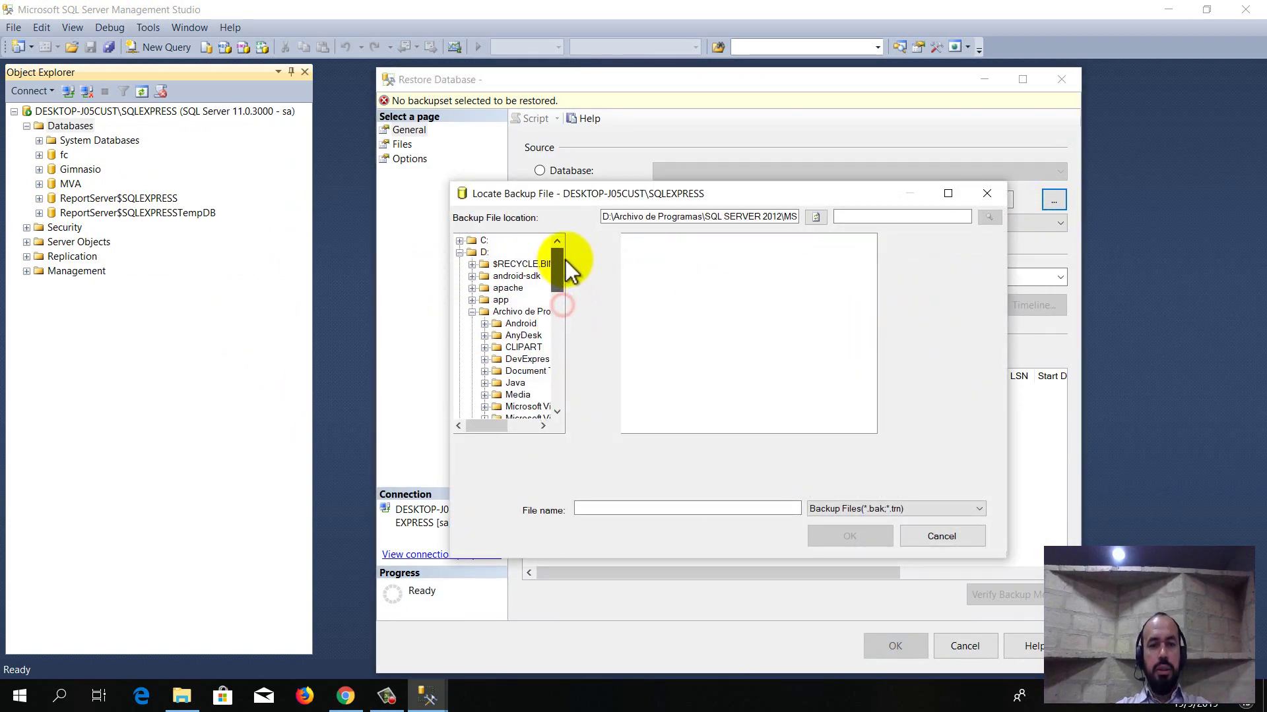
click(473, 312)
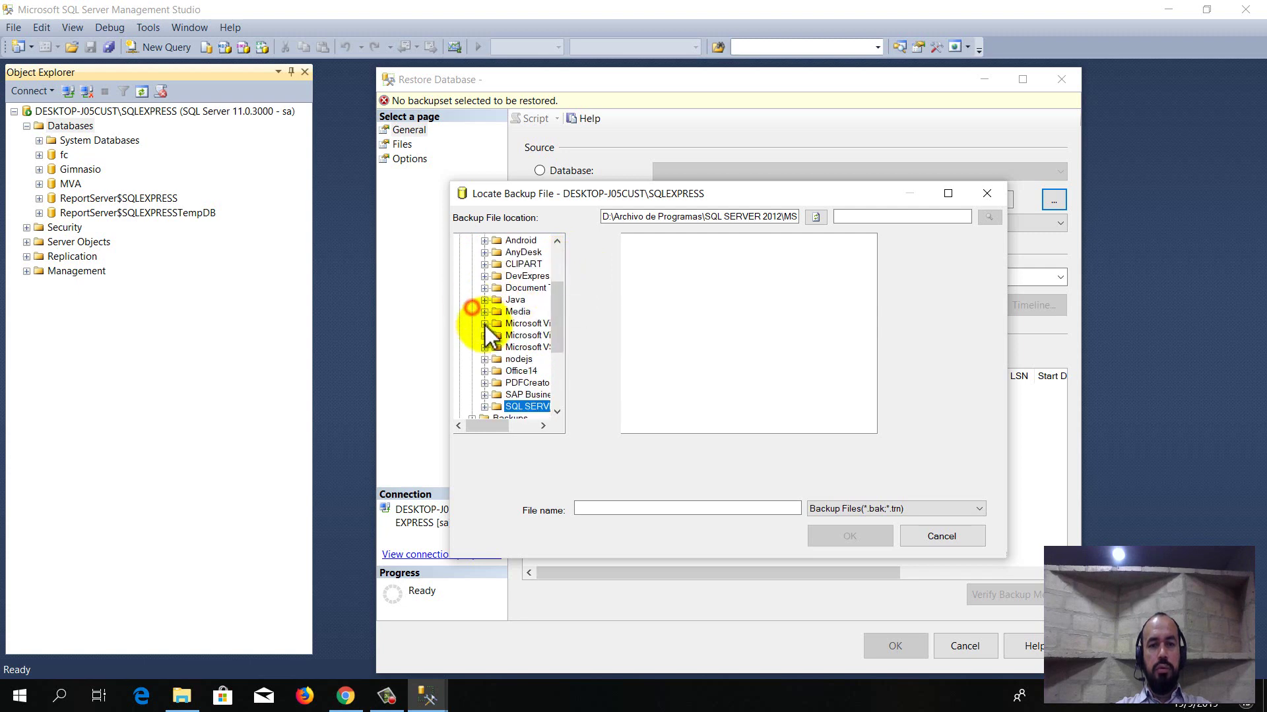
click(473, 394)
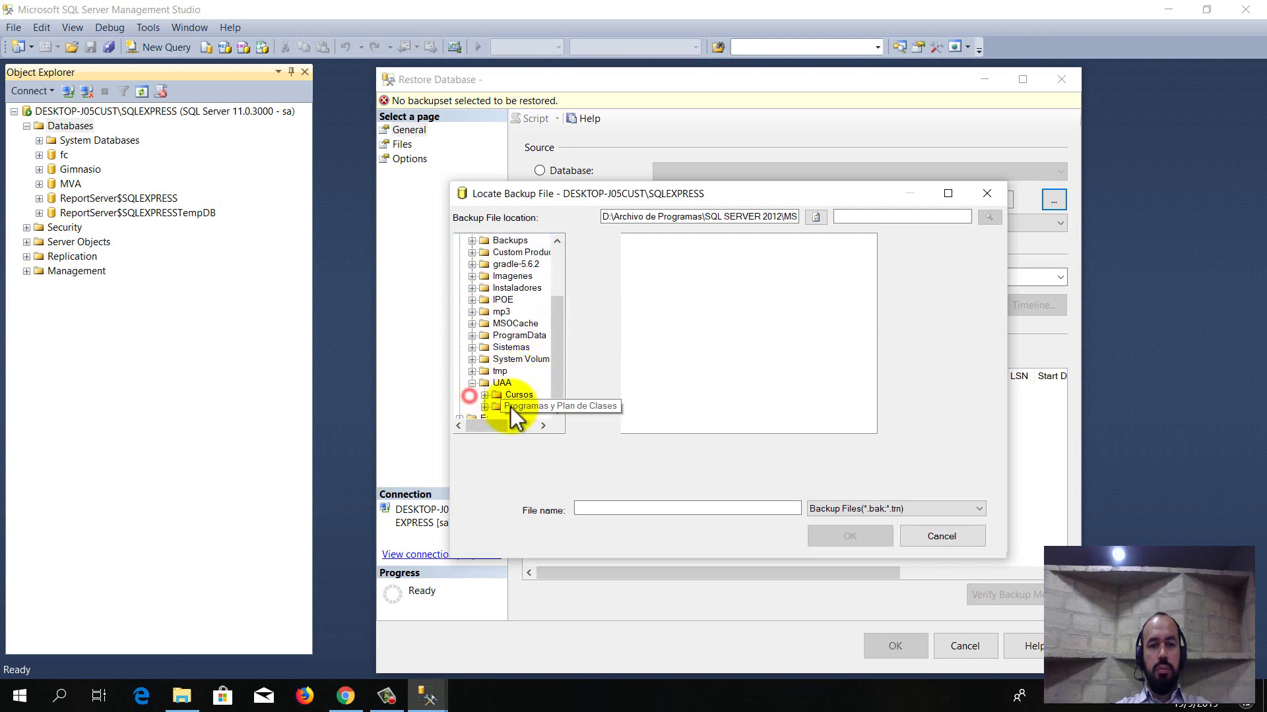
click(484, 396)
click(496, 382)
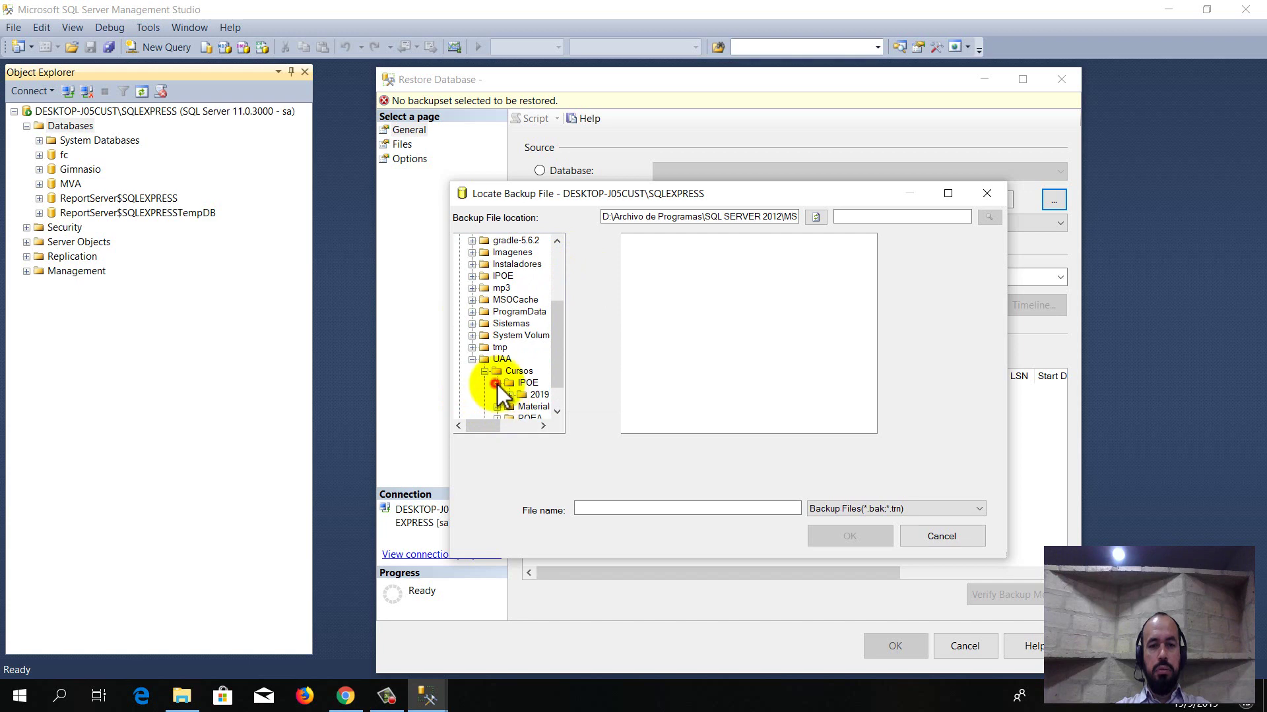
click(539, 395)
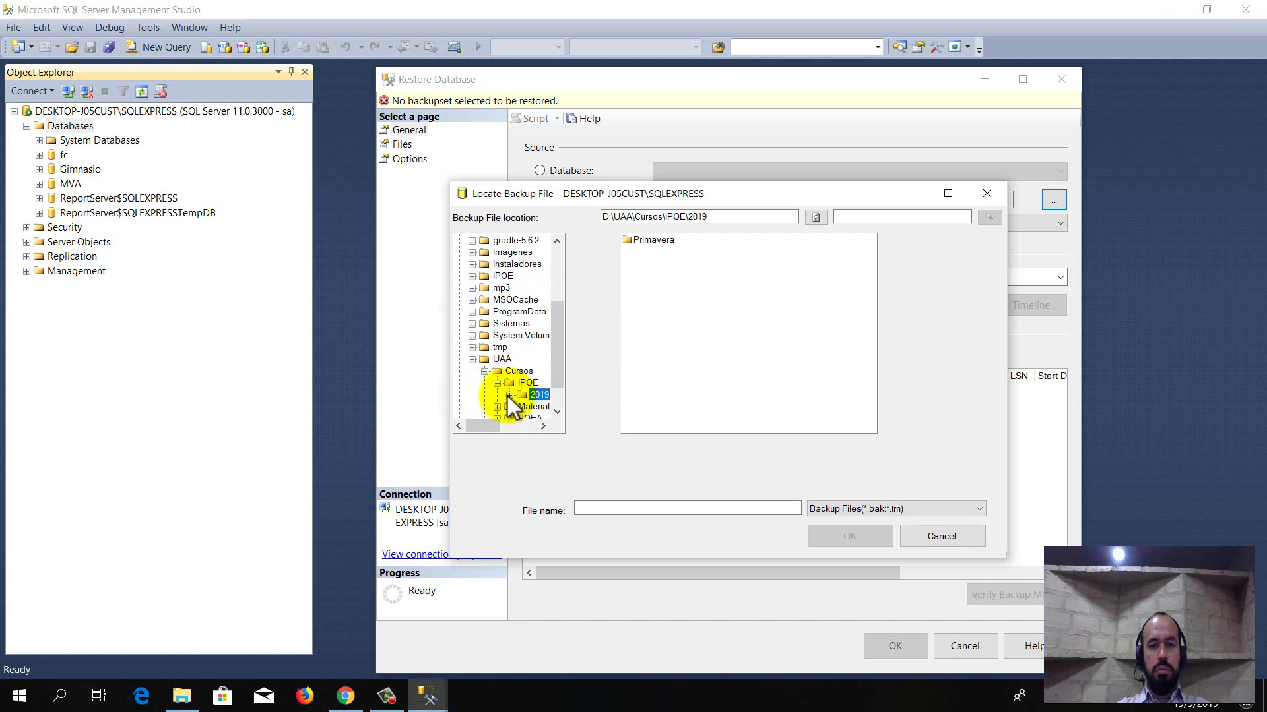
double_click(530, 394)
click(530, 408)
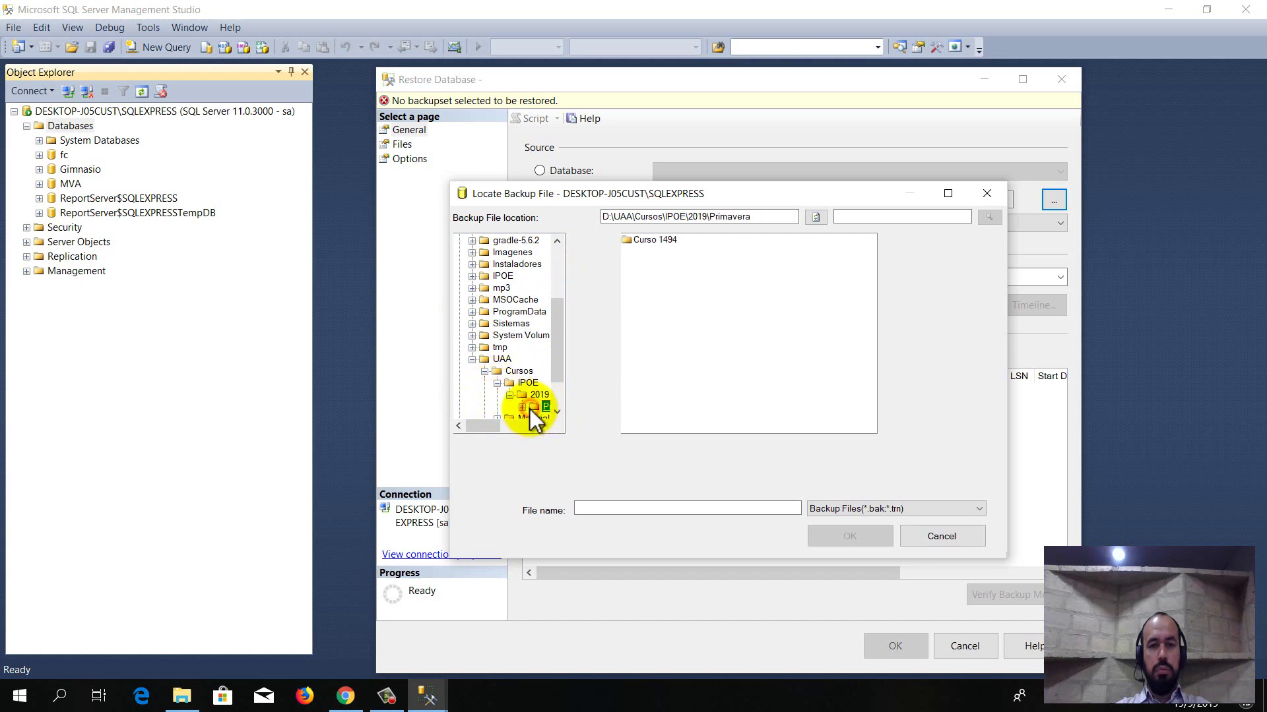
click(521, 407)
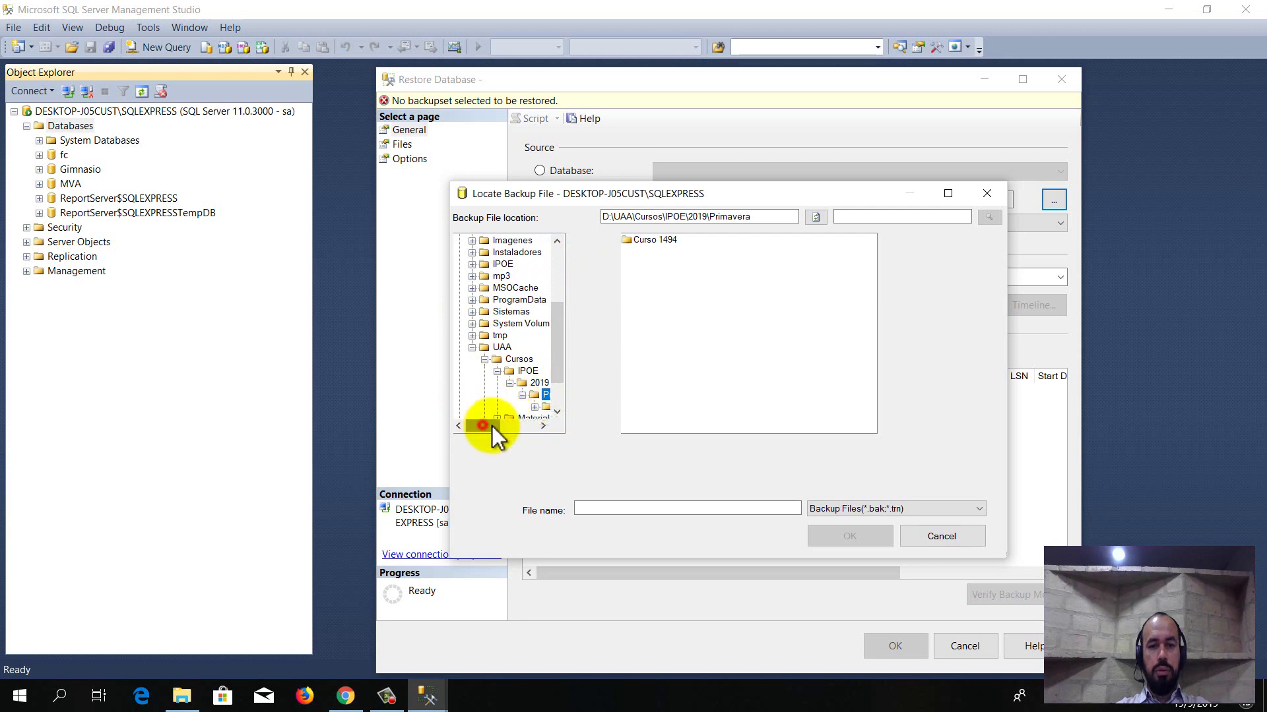
drag(492, 425, 505, 425)
click(520, 409)
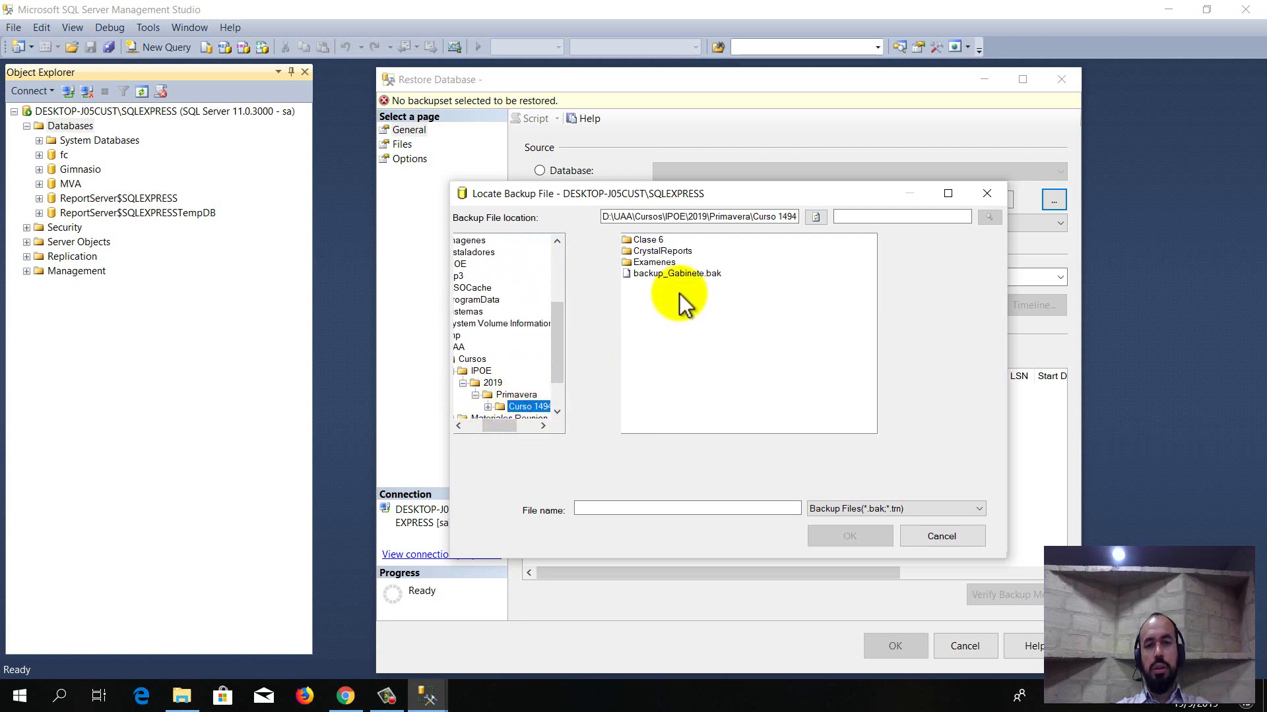
Step: Accept backup_Gabinete.bak as the backup device, then restore the Gabinete database from it and dismiss the completion message
click(672, 276)
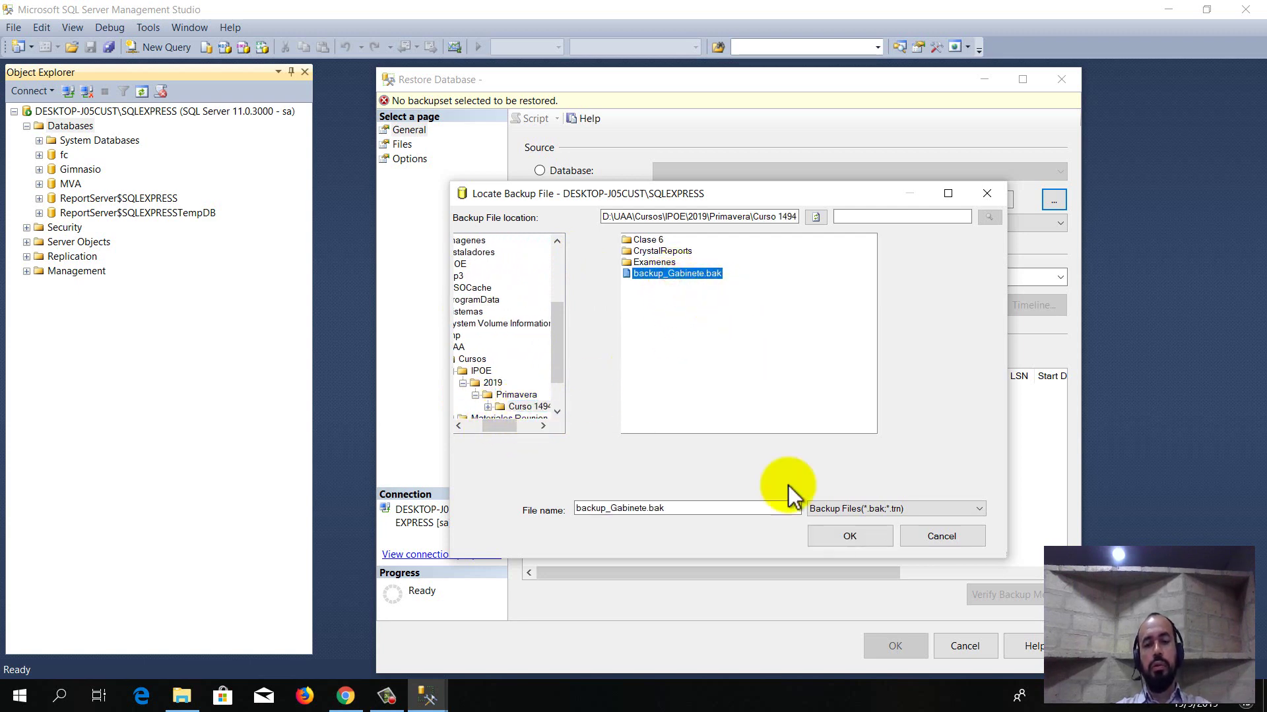
click(842, 537)
click(767, 497)
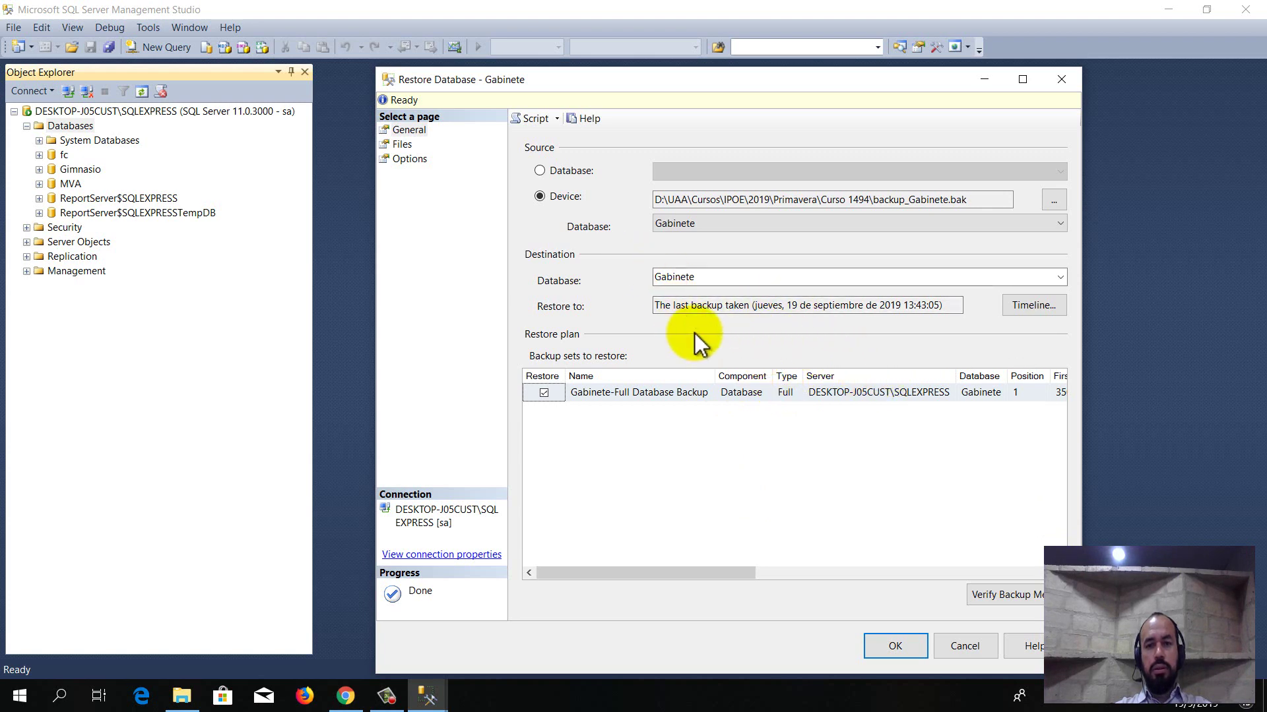
click(902, 644)
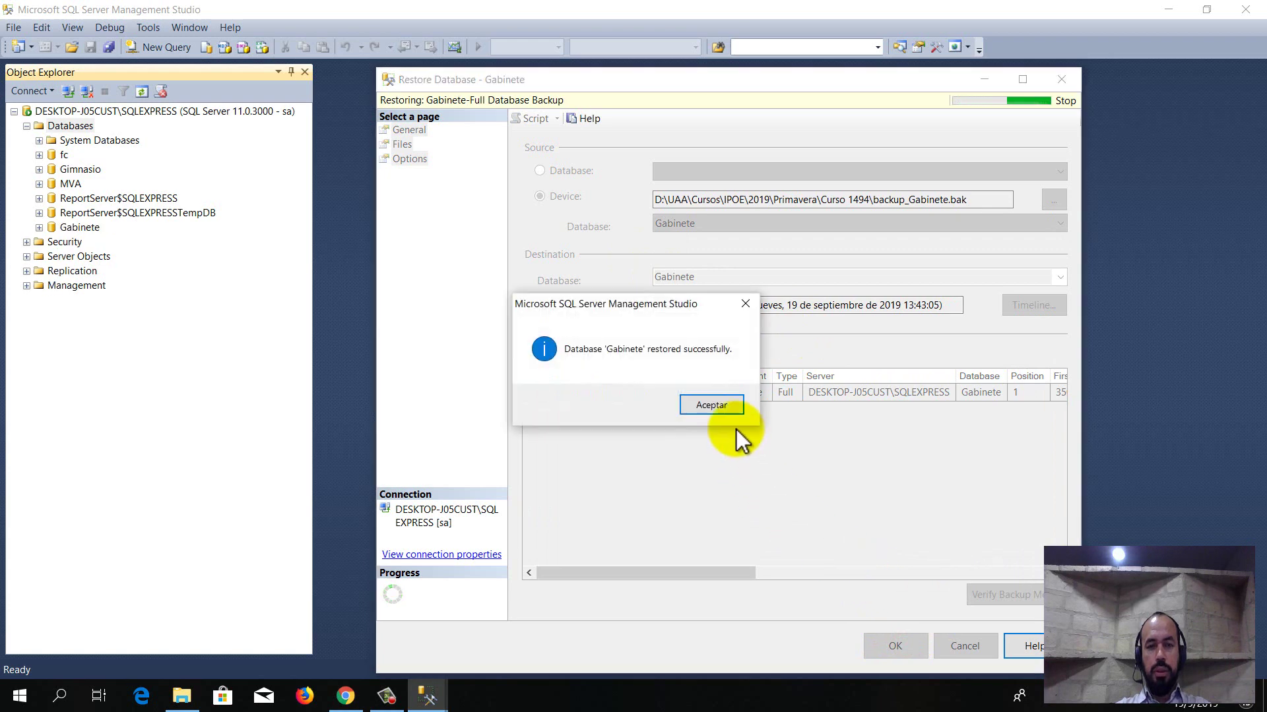
click(701, 405)
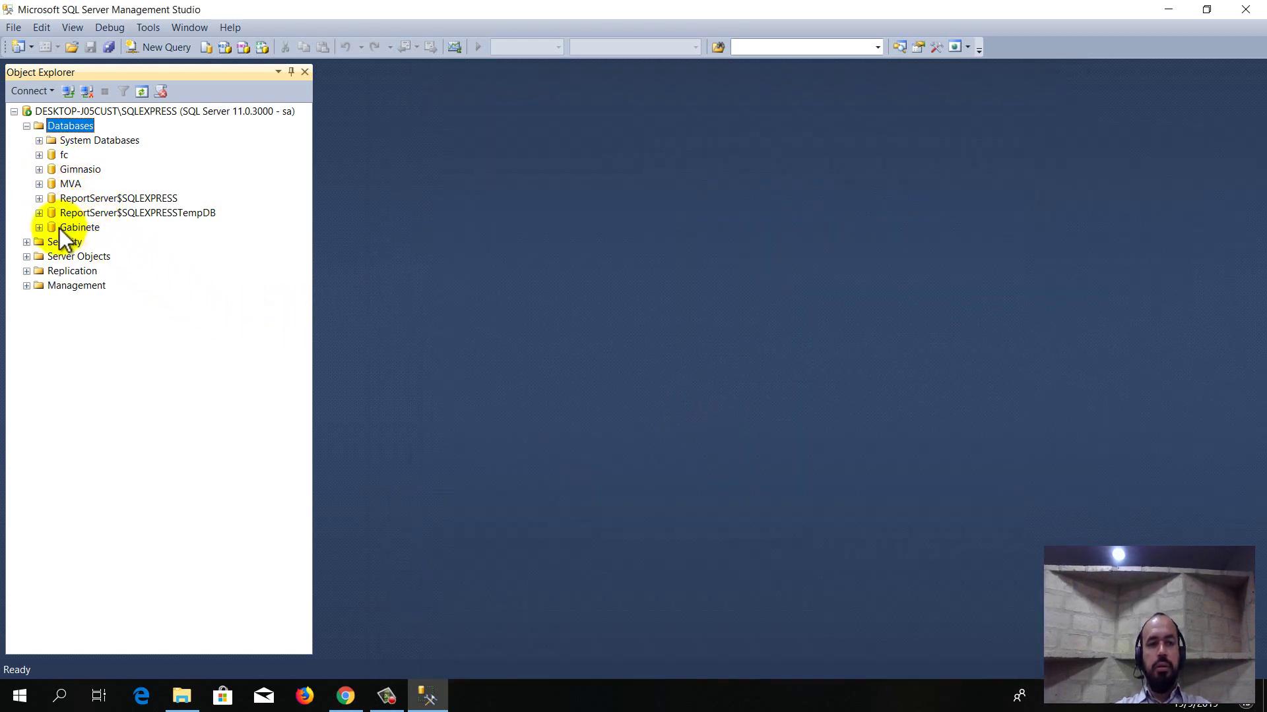
Step: Expand the restored Gabinete database and its tables to check its contents
click(40, 228)
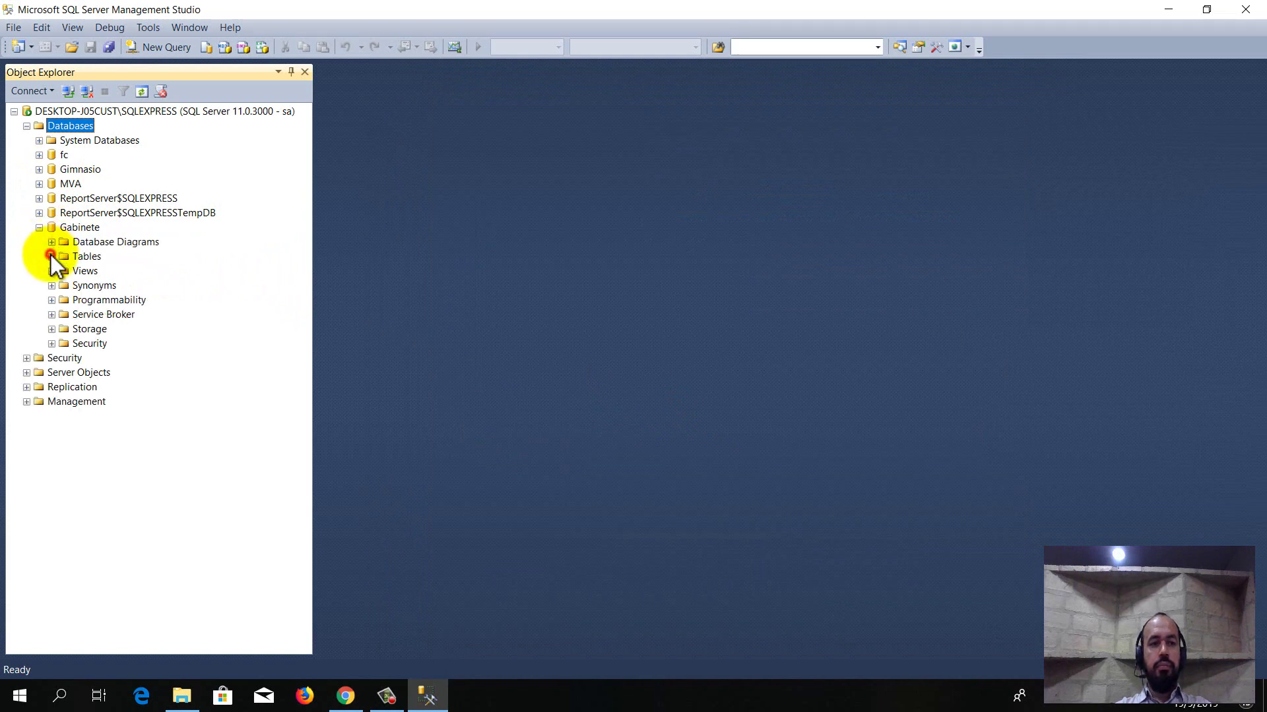
click(52, 257)
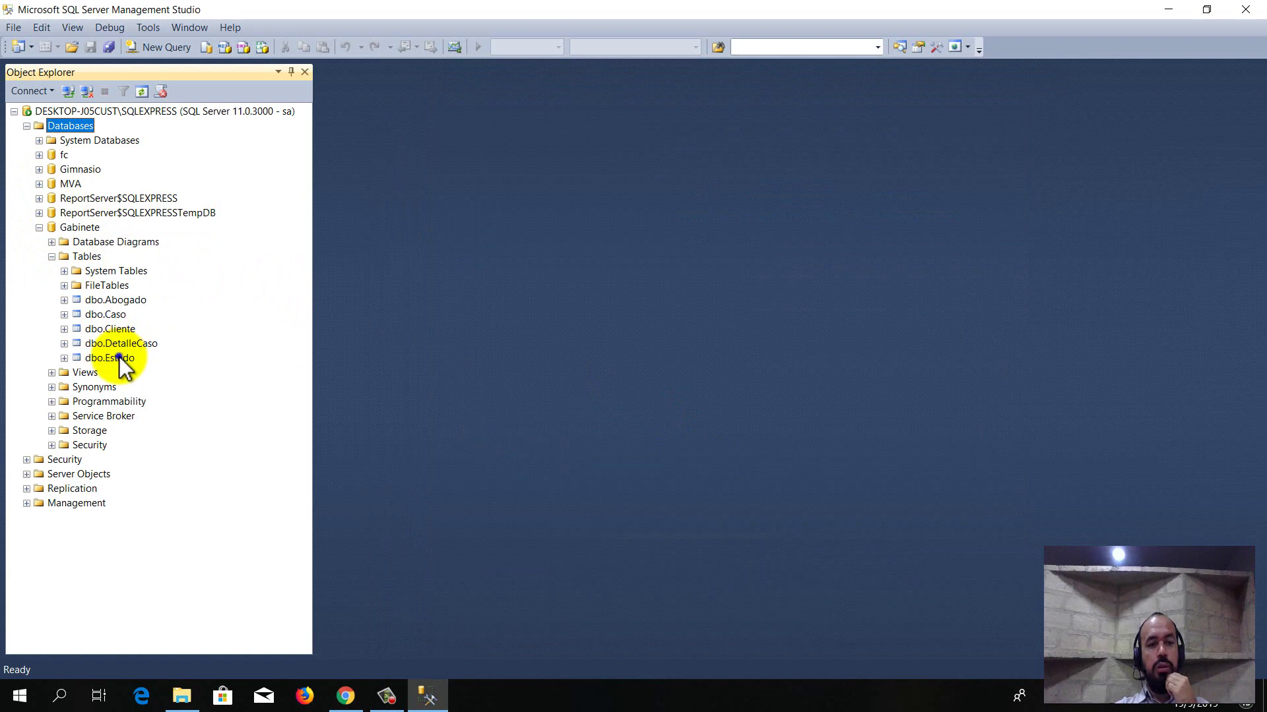
Step: Query the top 1000 rows of the dbo.Estado table to check its restored data, and close the query
right_click(119, 357)
click(168, 381)
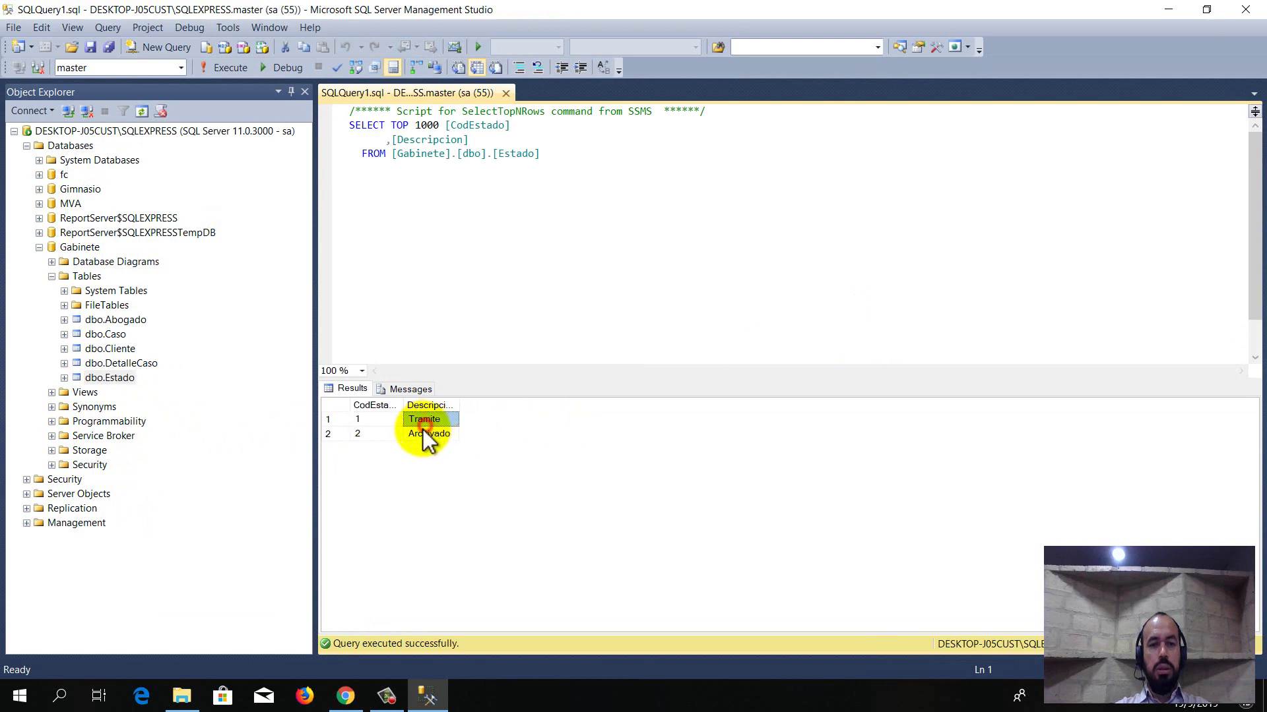
click(388, 415)
click(537, 250)
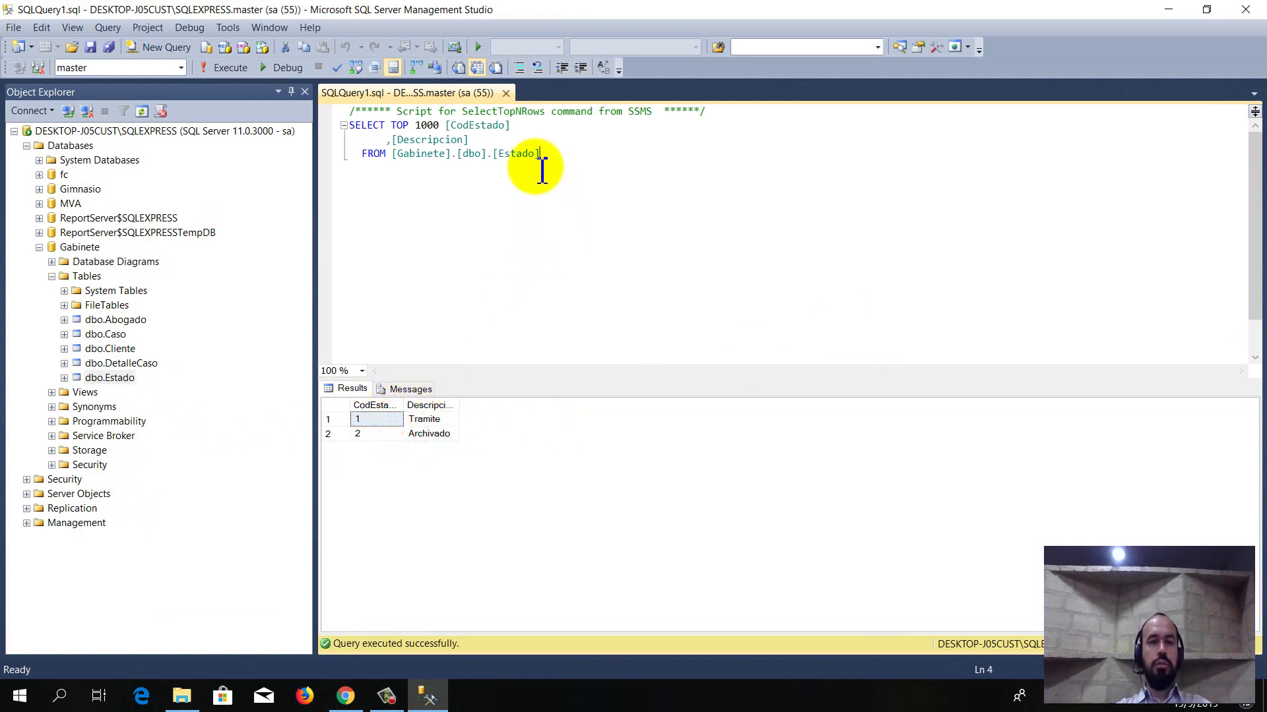
click(506, 93)
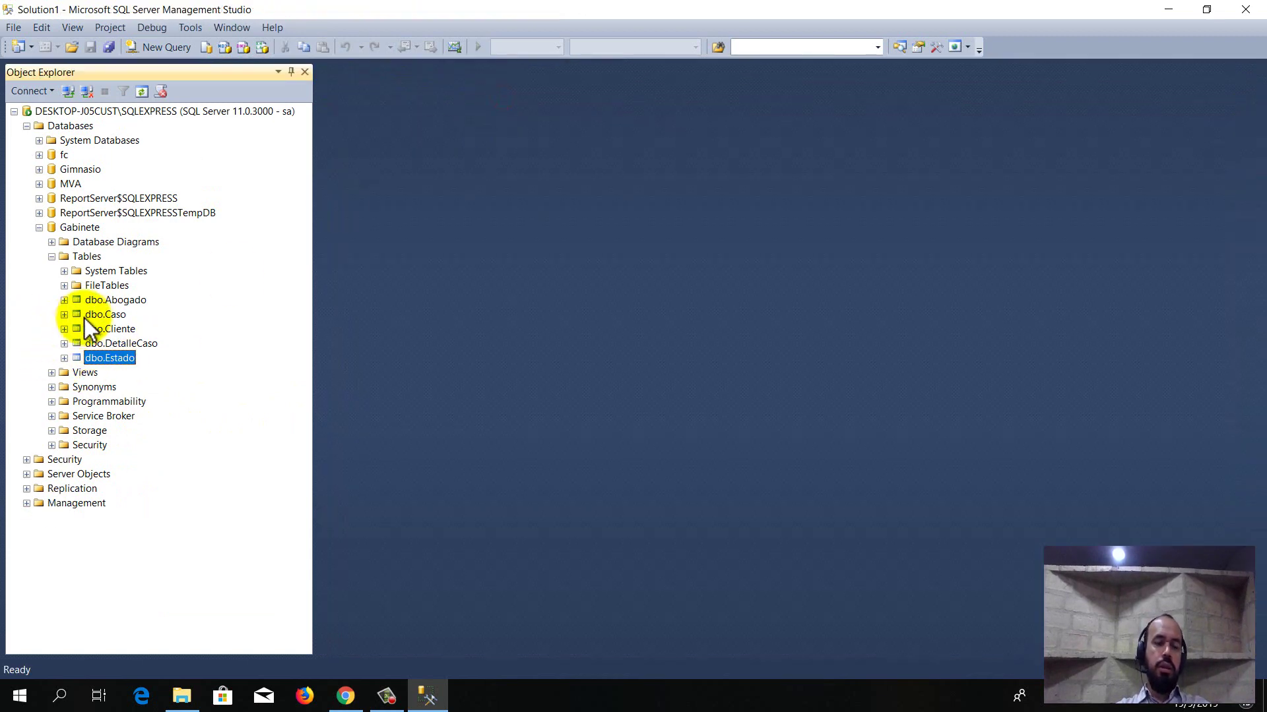
Step: Inspect the structure of the dbo.Abogado, dbo.Caso and dbo.Cliente tables, and collapse the Gabinete database
click(64, 299)
click(65, 300)
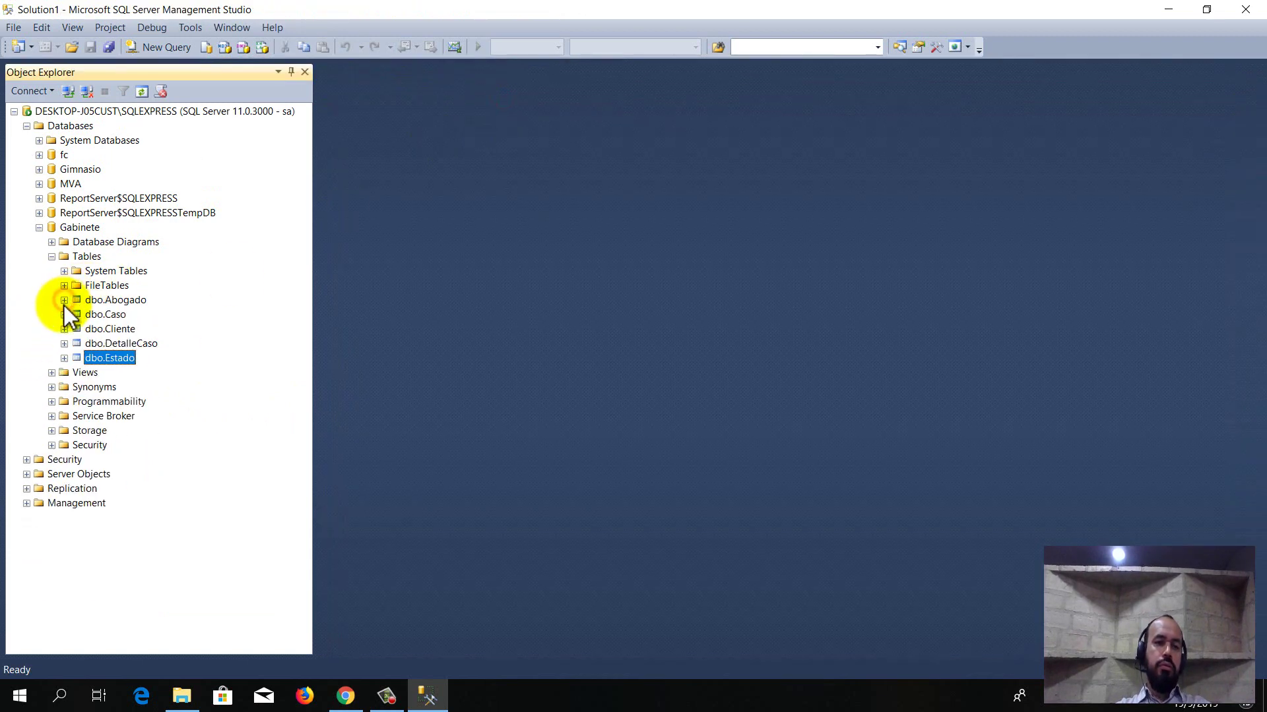
click(66, 313)
click(65, 314)
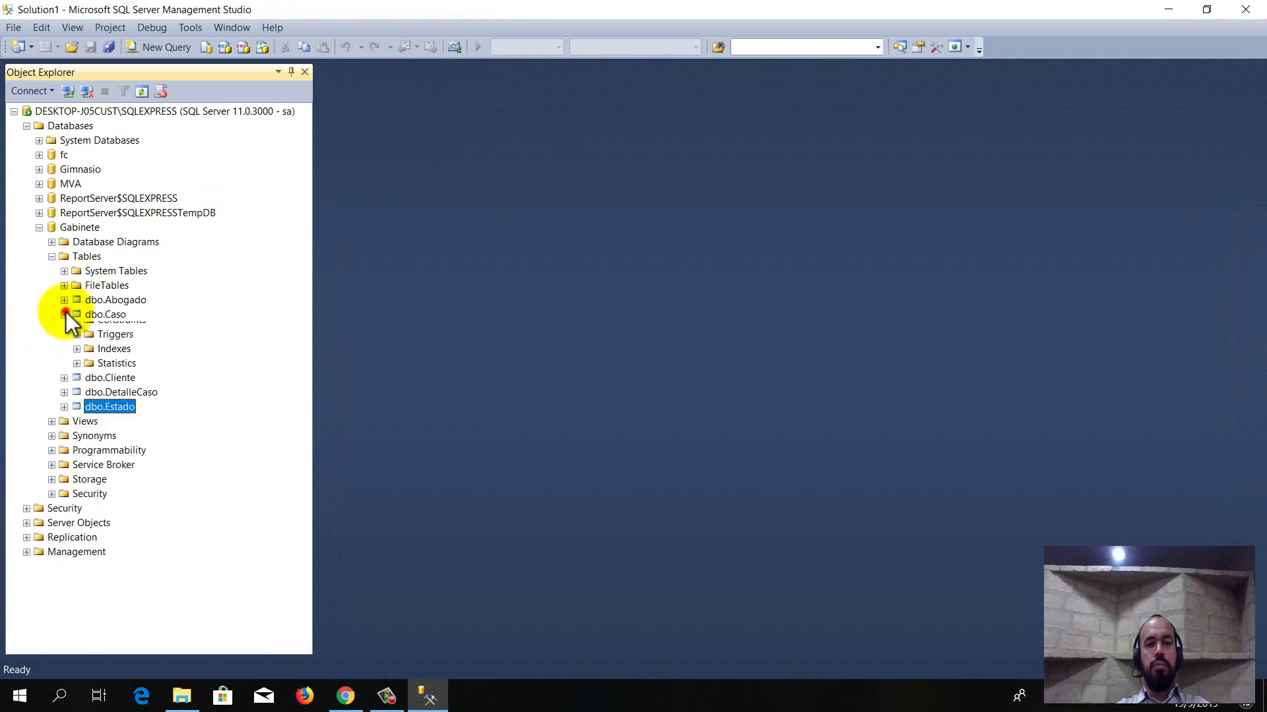
click(64, 329)
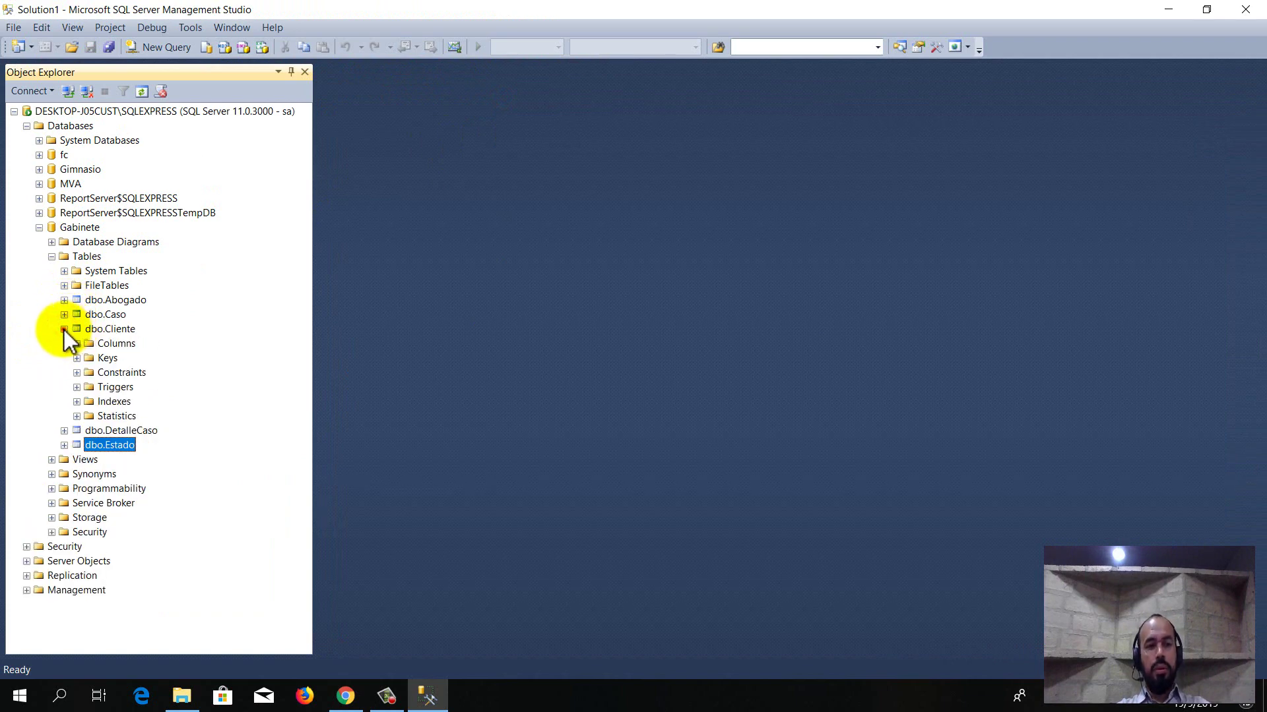
click(64, 329)
click(39, 227)
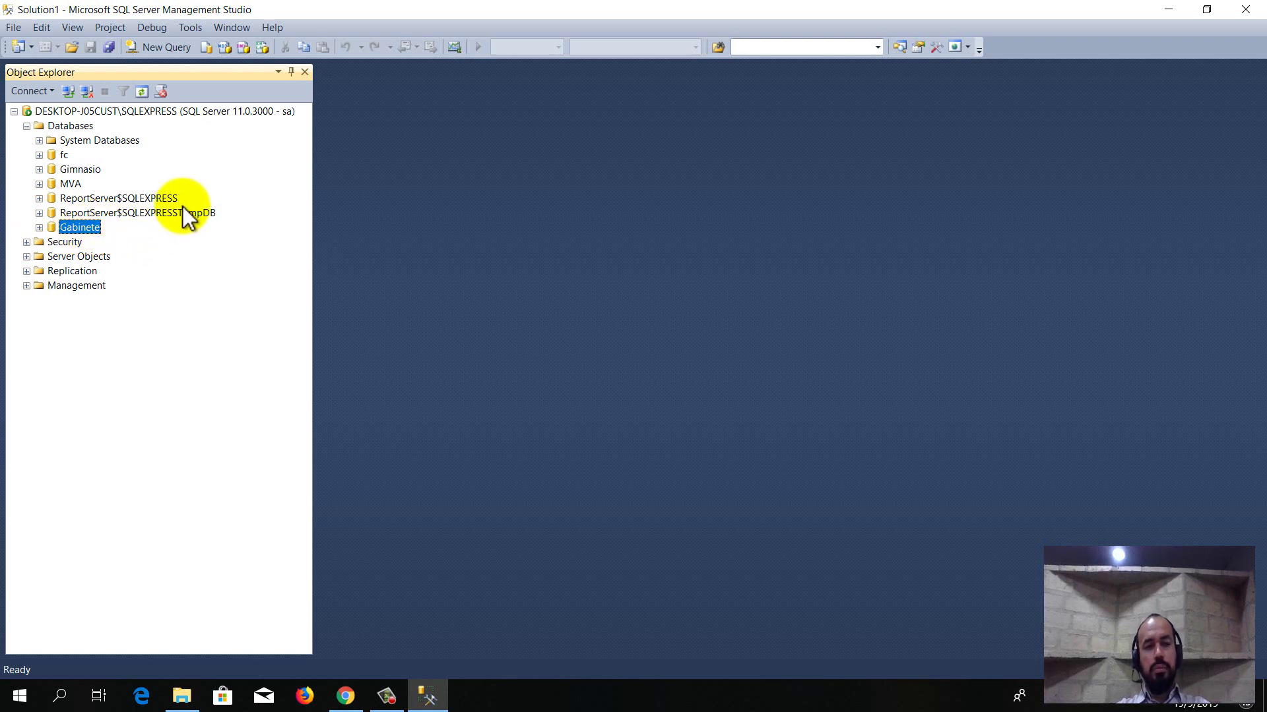
click(41, 229)
click(41, 230)
click(41, 230)
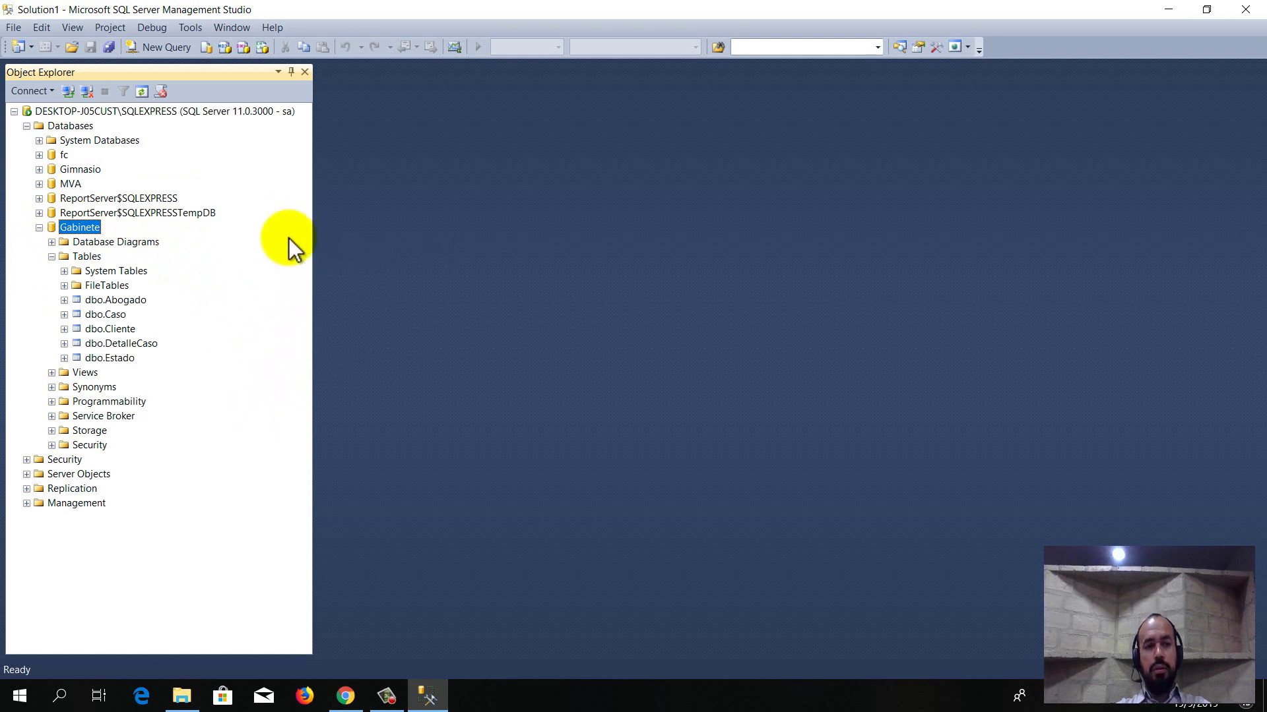
click(41, 227)
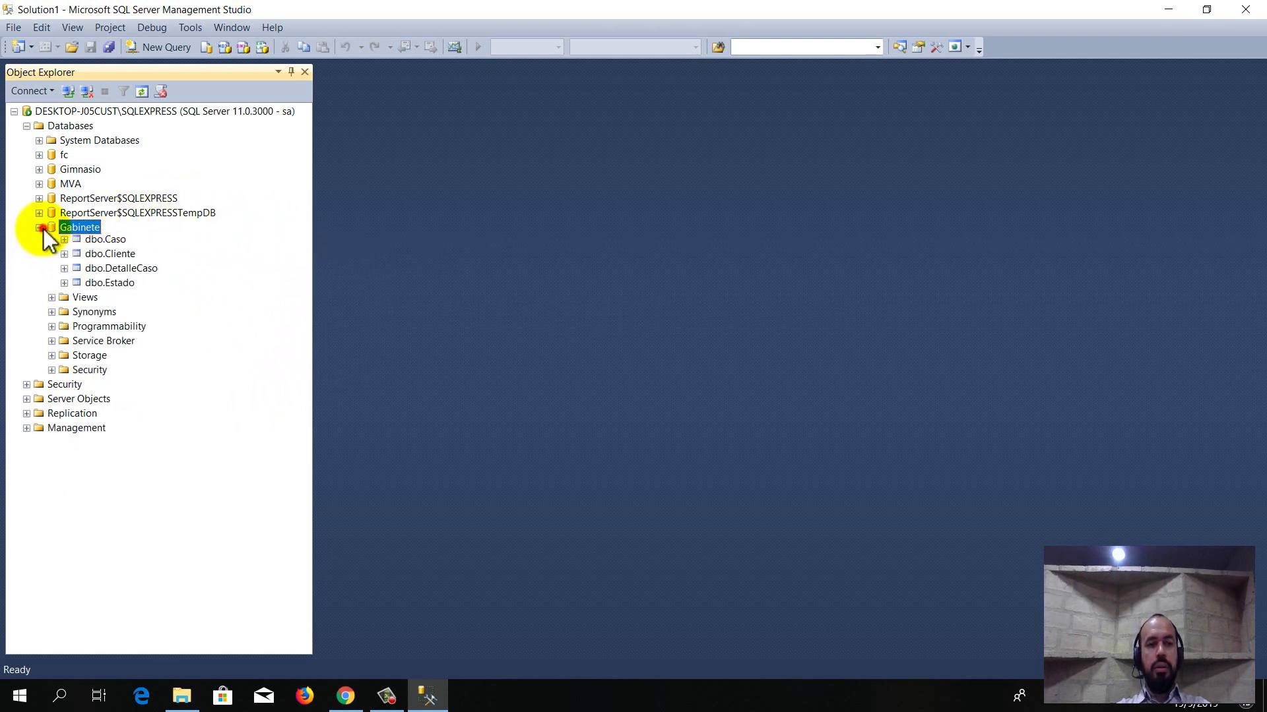
Step: Start the Generate Scripts wizard for the Gabinete database and continue to the object selection
right_click(75, 228)
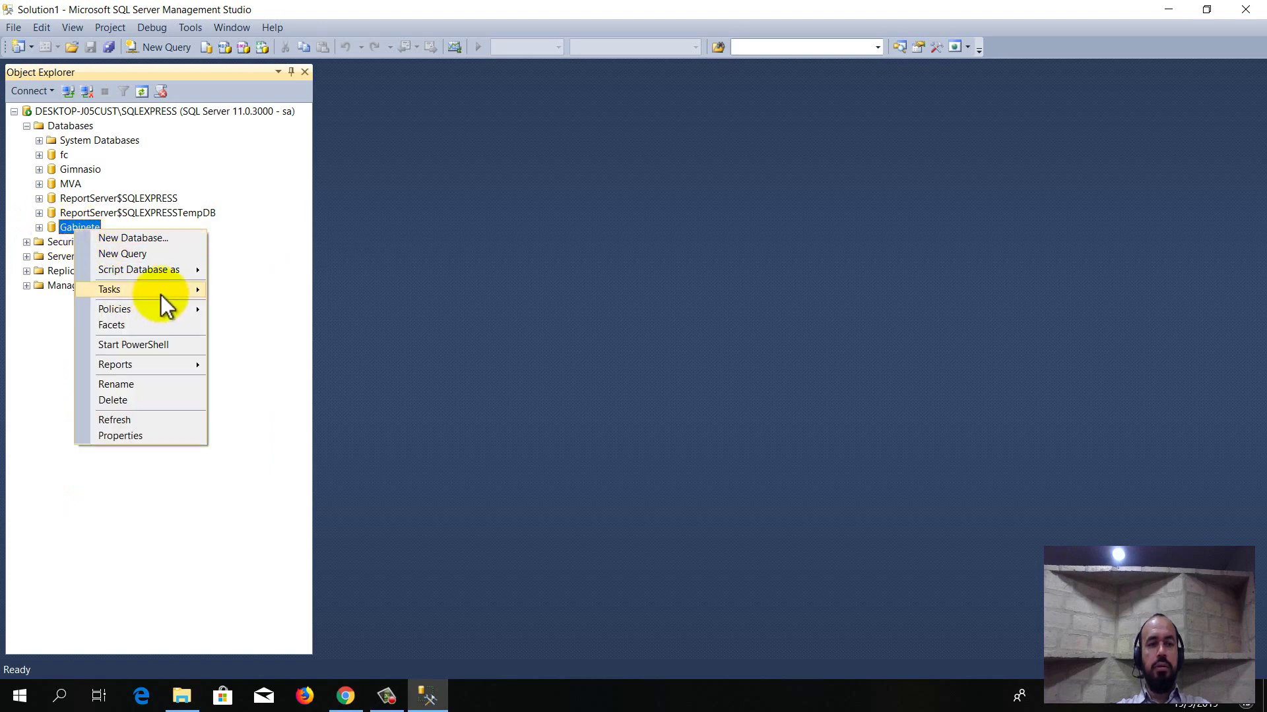
mouse_move(161, 295)
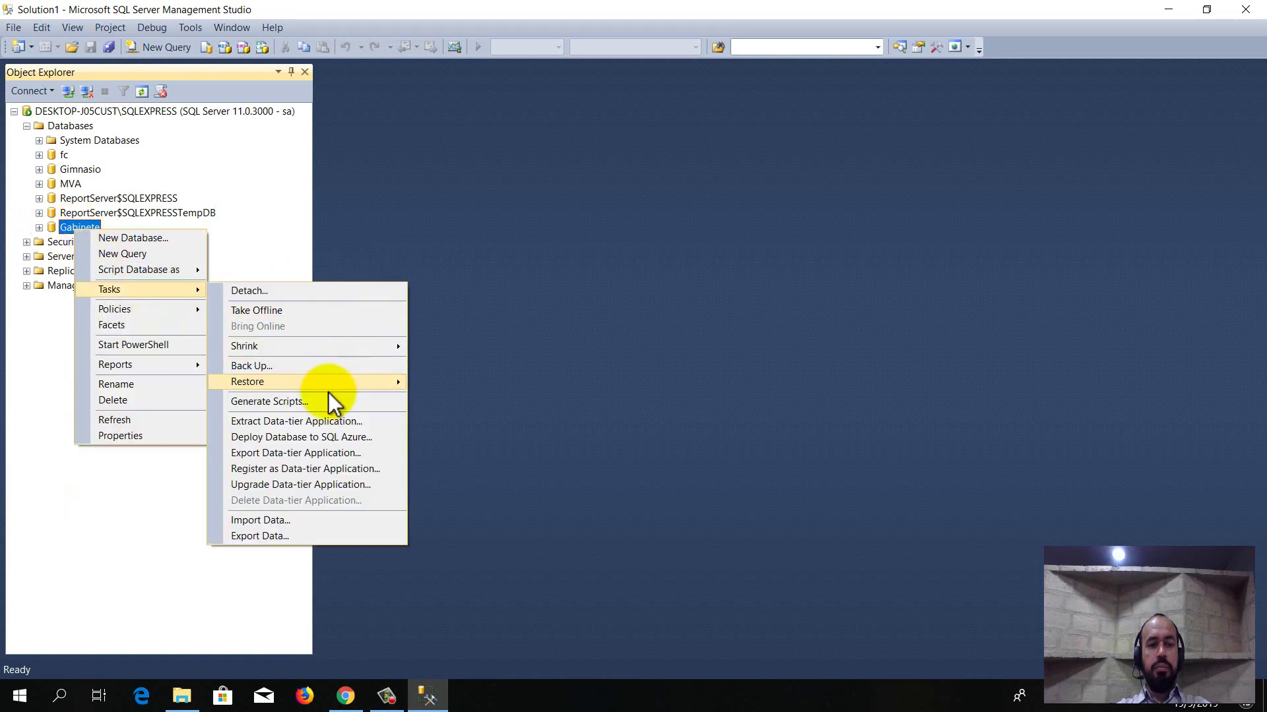
click(290, 402)
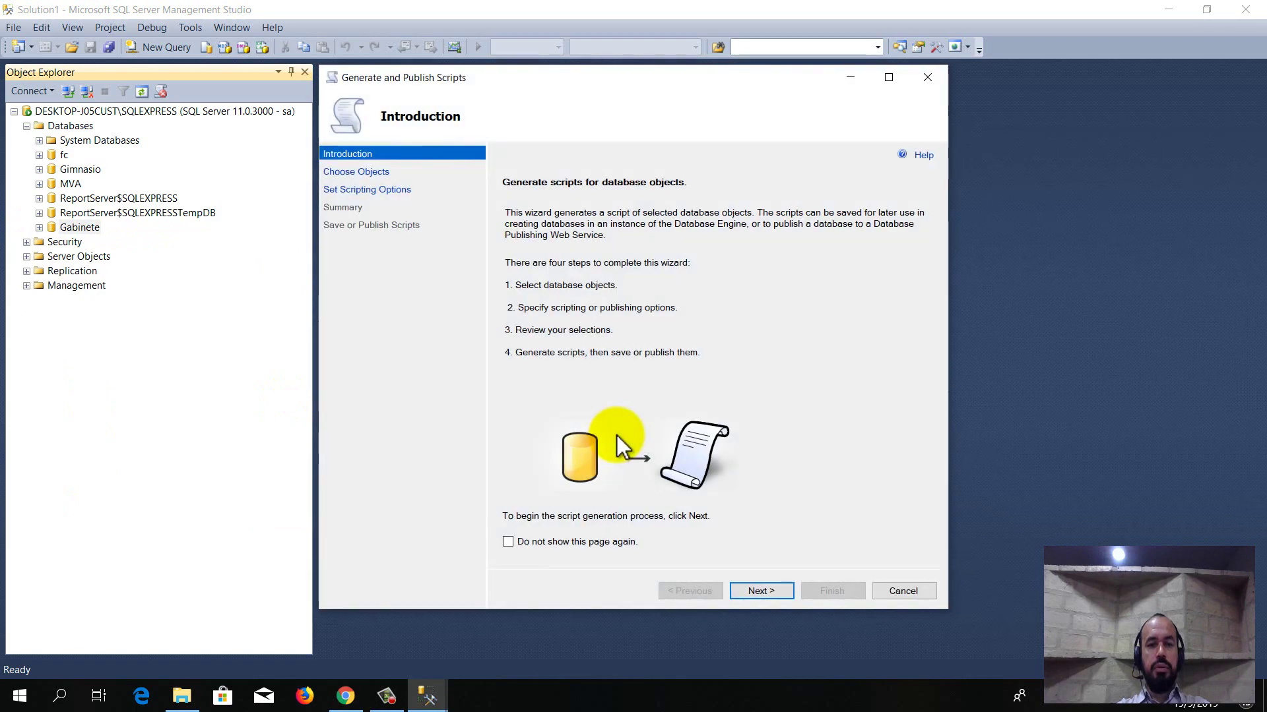
click(760, 588)
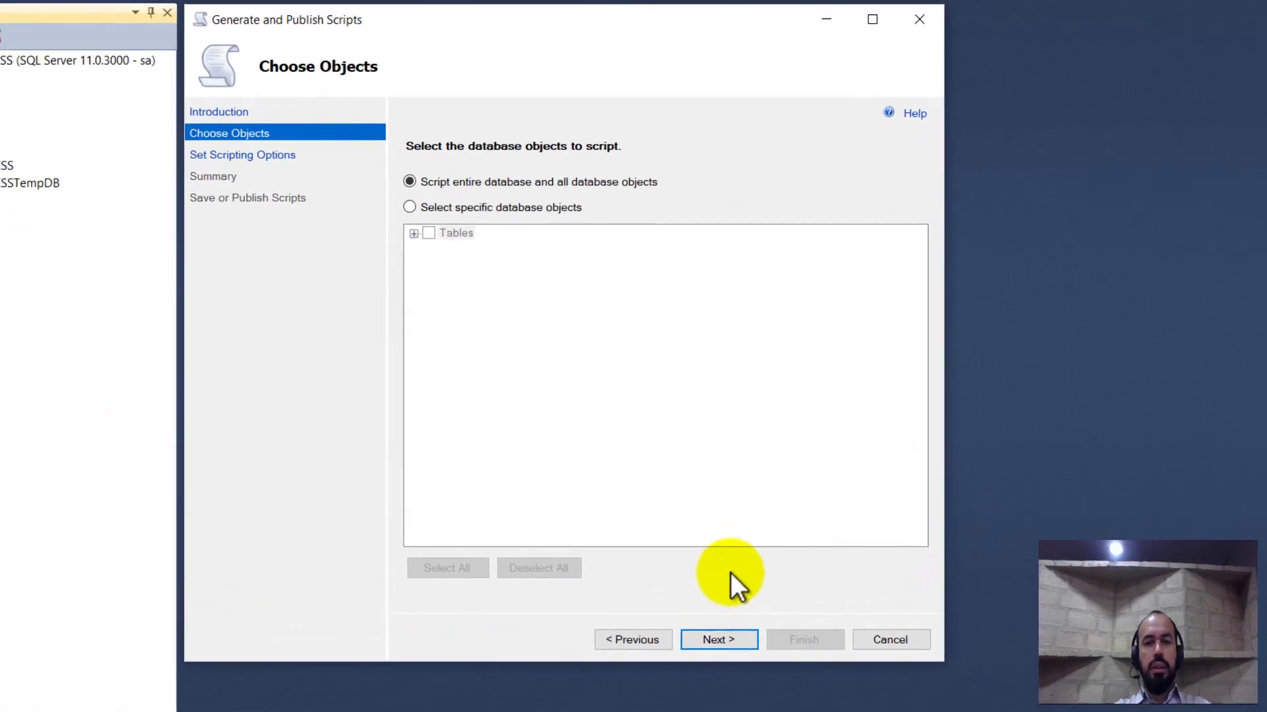
Step: Choose to script specific database objects, include all the tables, and continue to the scripting options
click(494, 203)
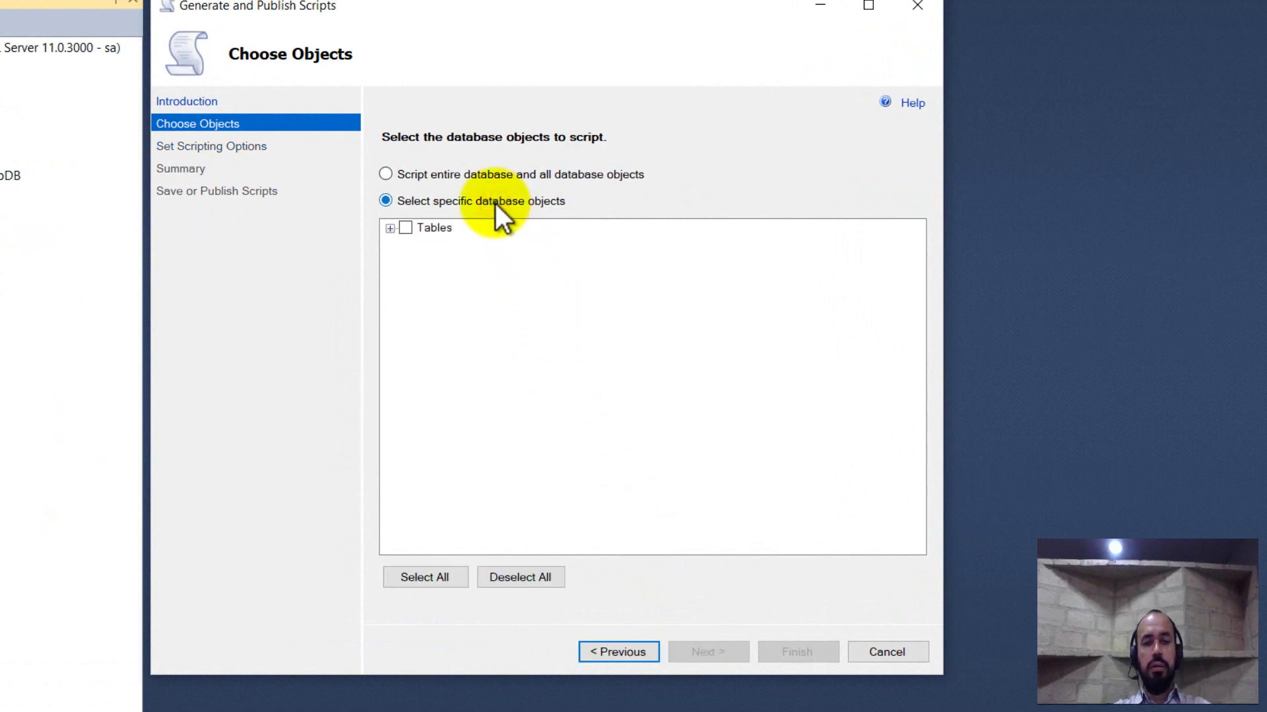
click(405, 228)
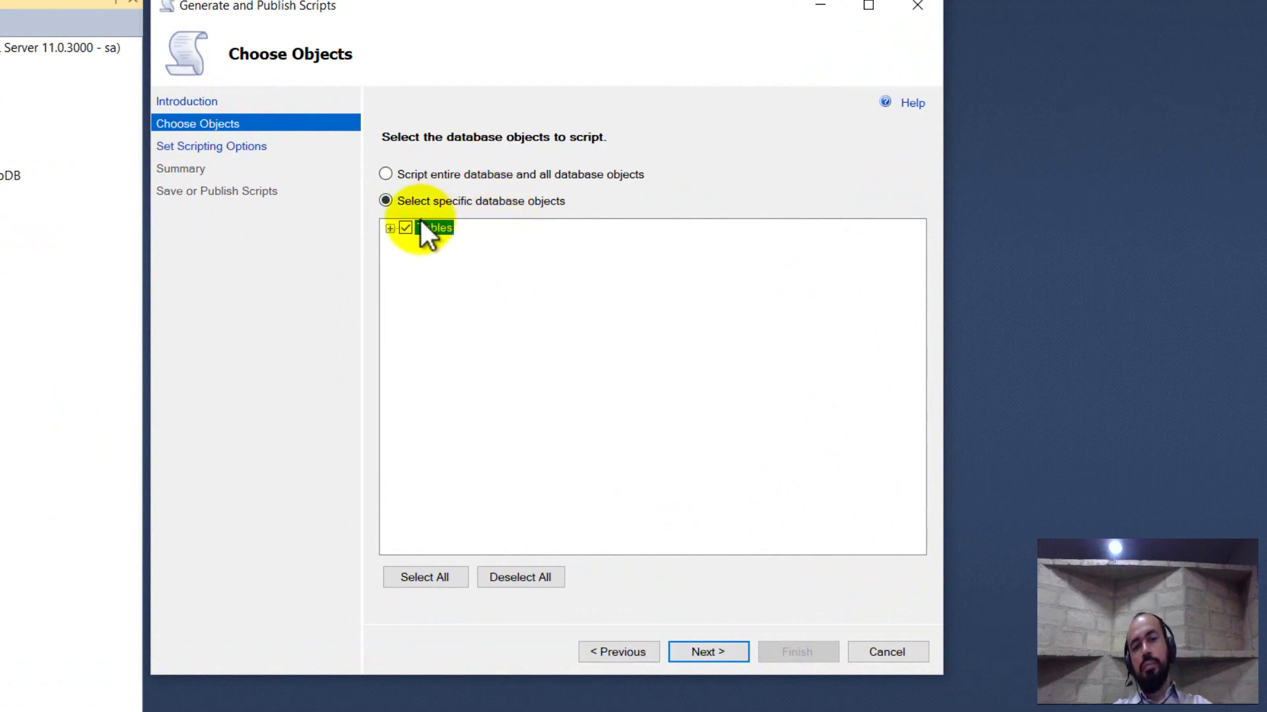
click(390, 228)
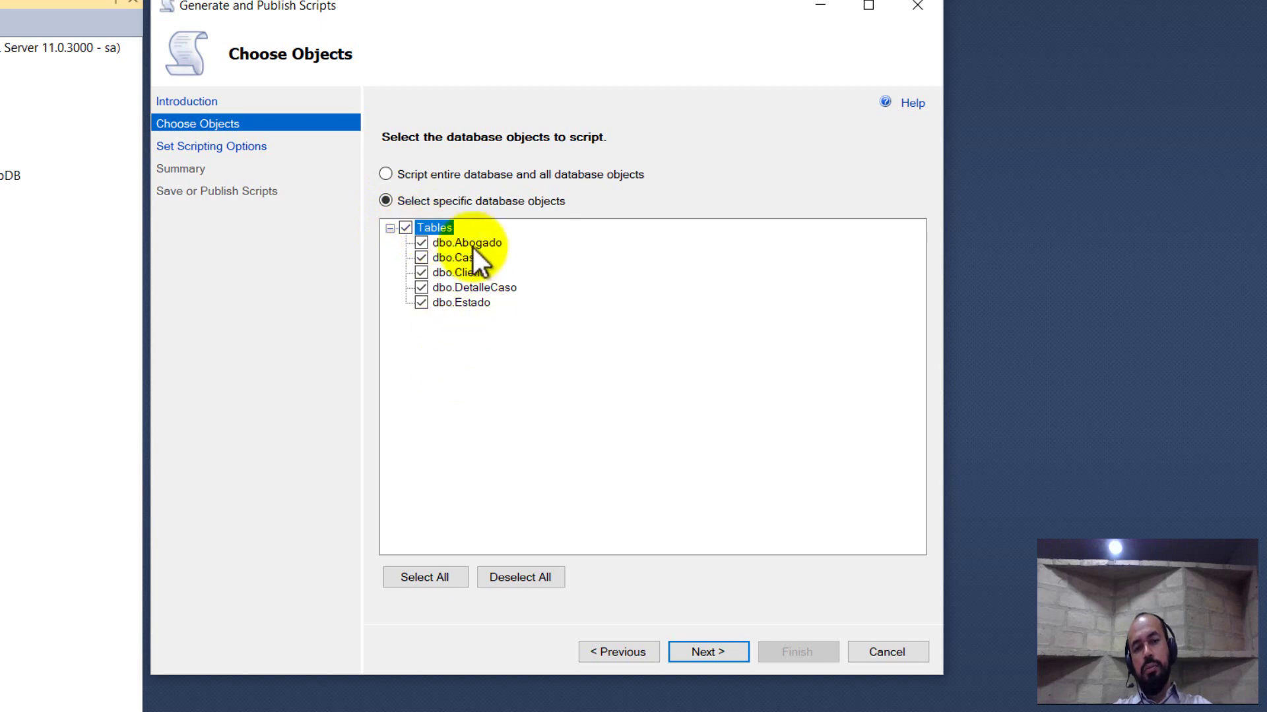
click(390, 228)
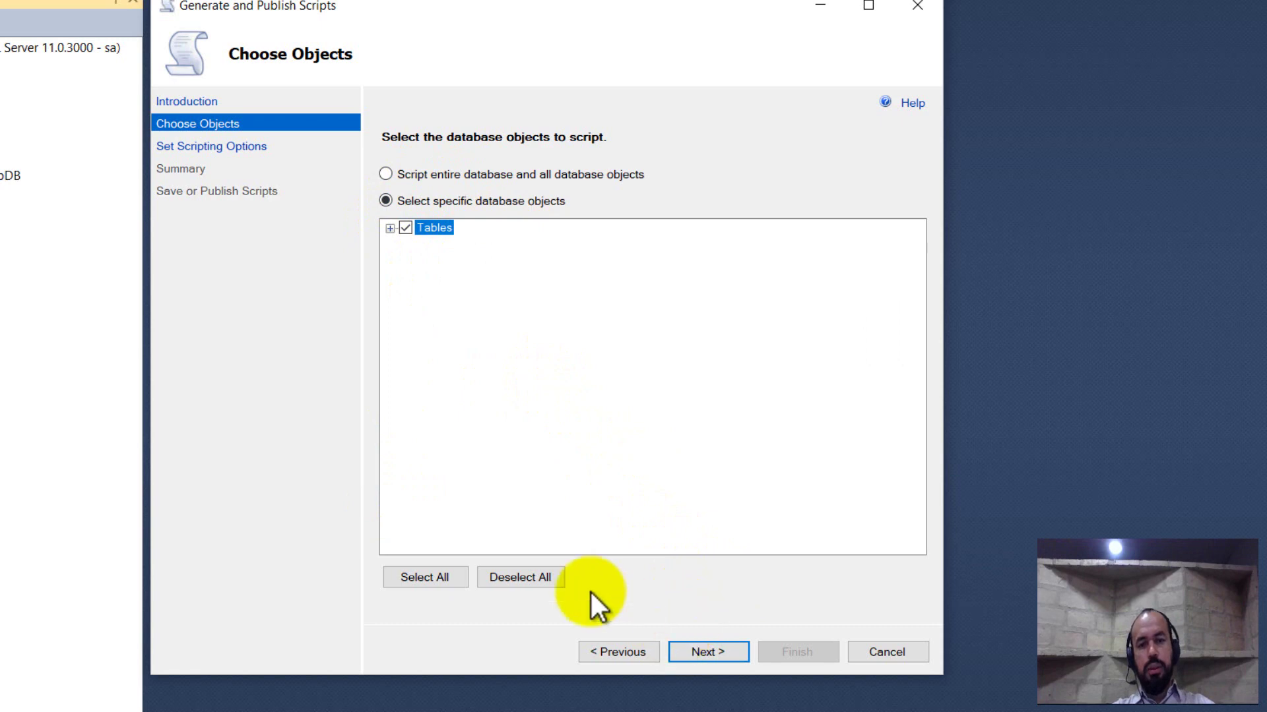
click(727, 655)
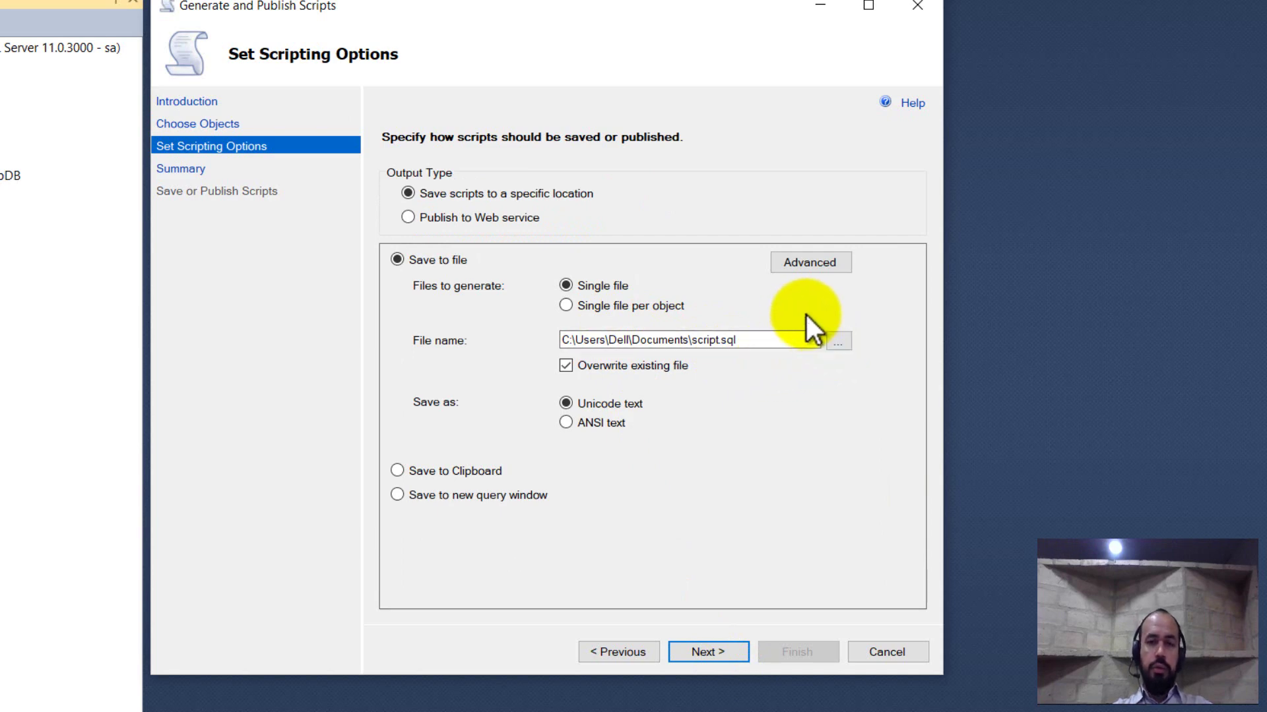
Step: Set Types of data to script to Schema and data in the advanced scripting options
click(820, 268)
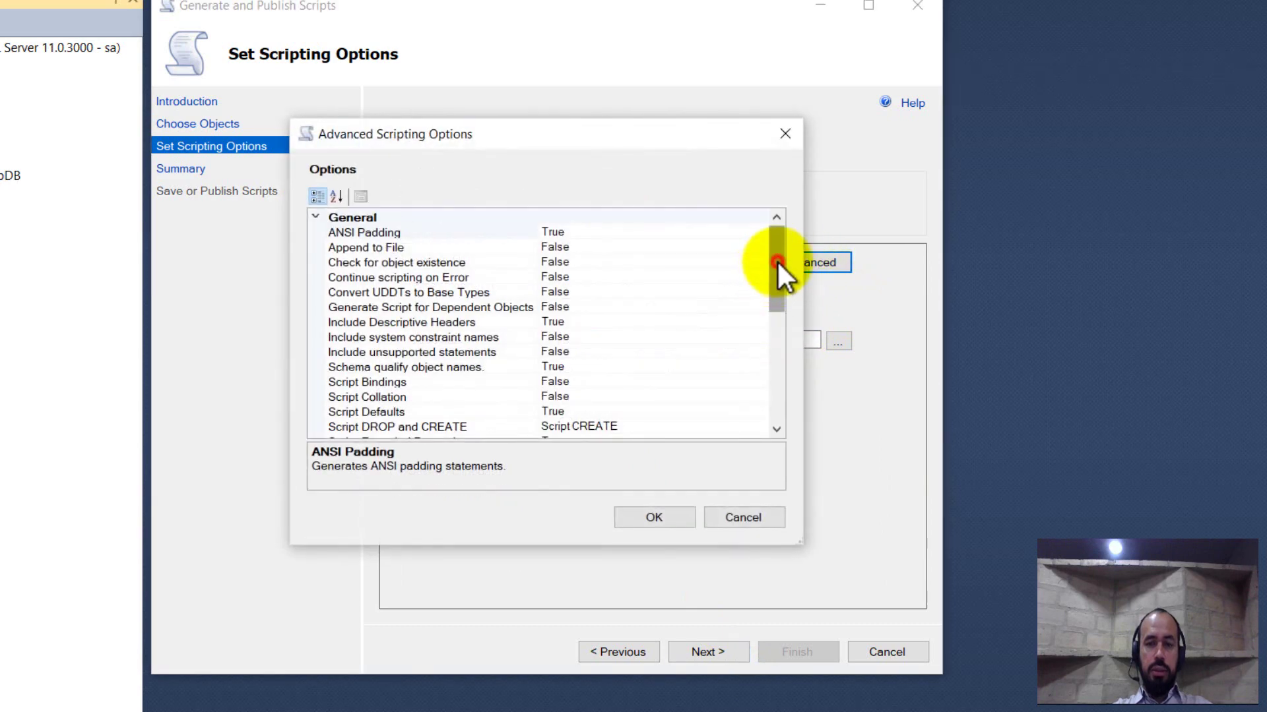
drag(778, 263, 773, 328)
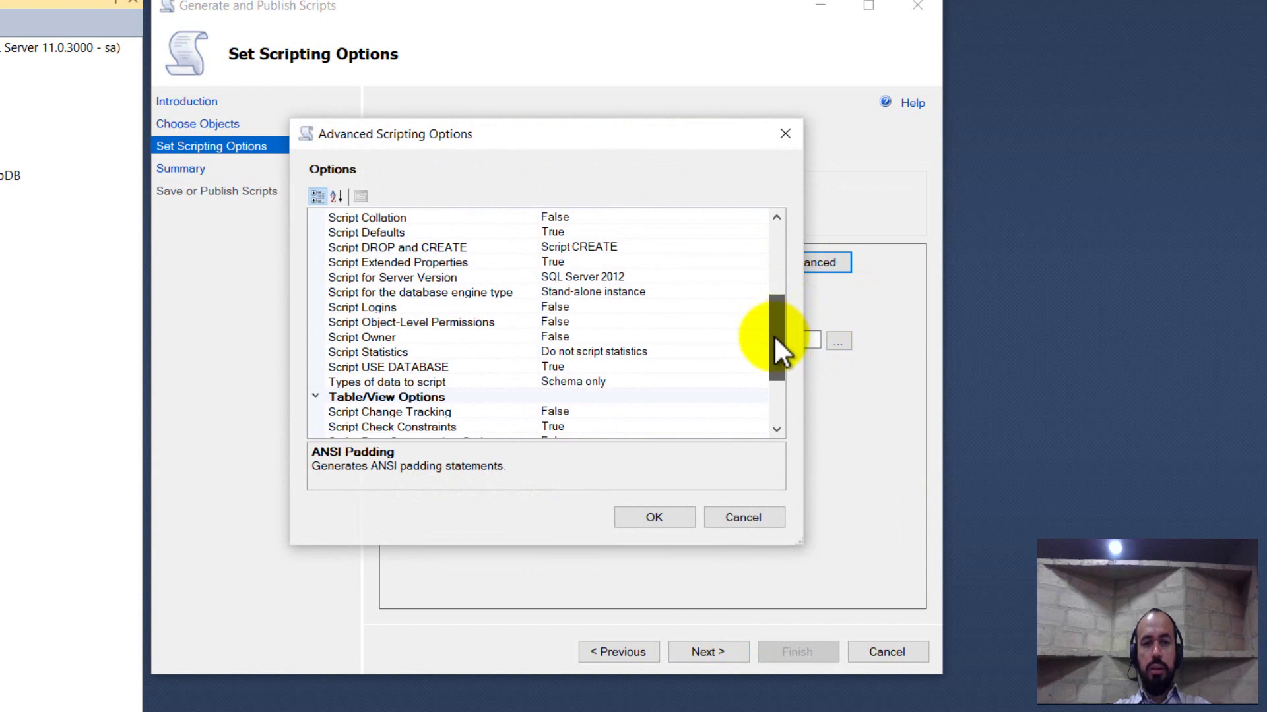
drag(773, 334, 770, 389)
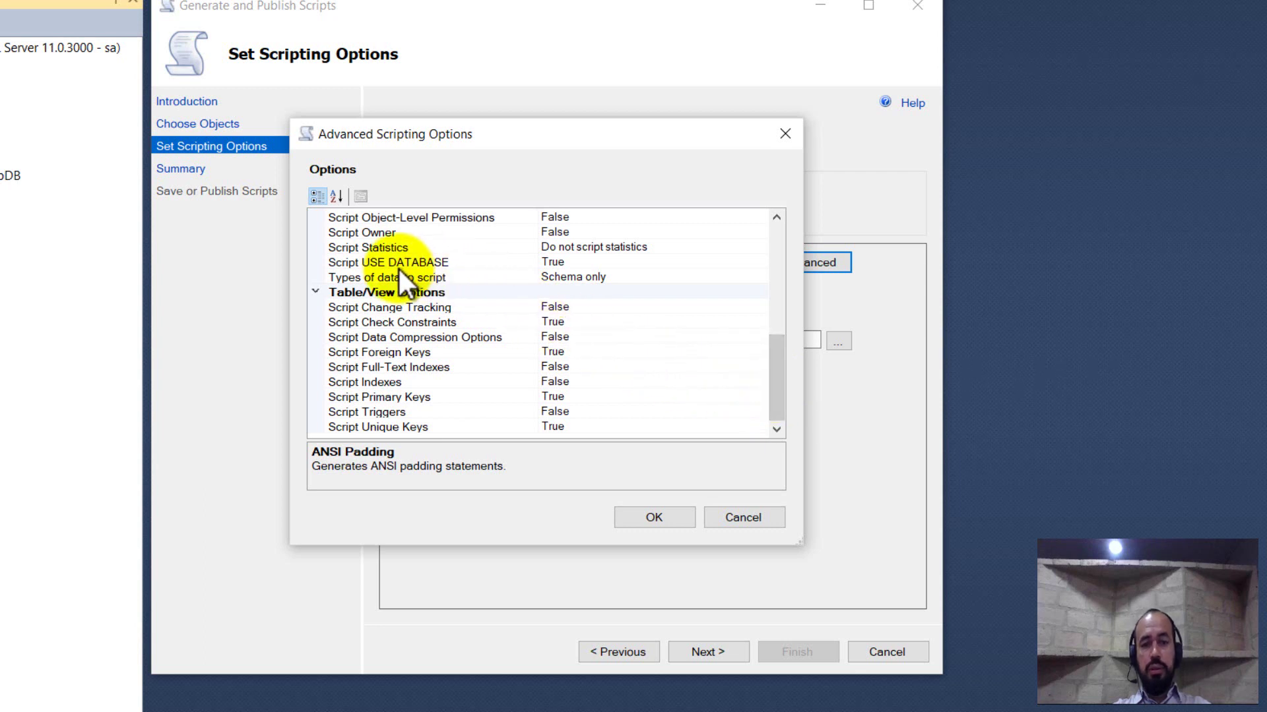
click(558, 278)
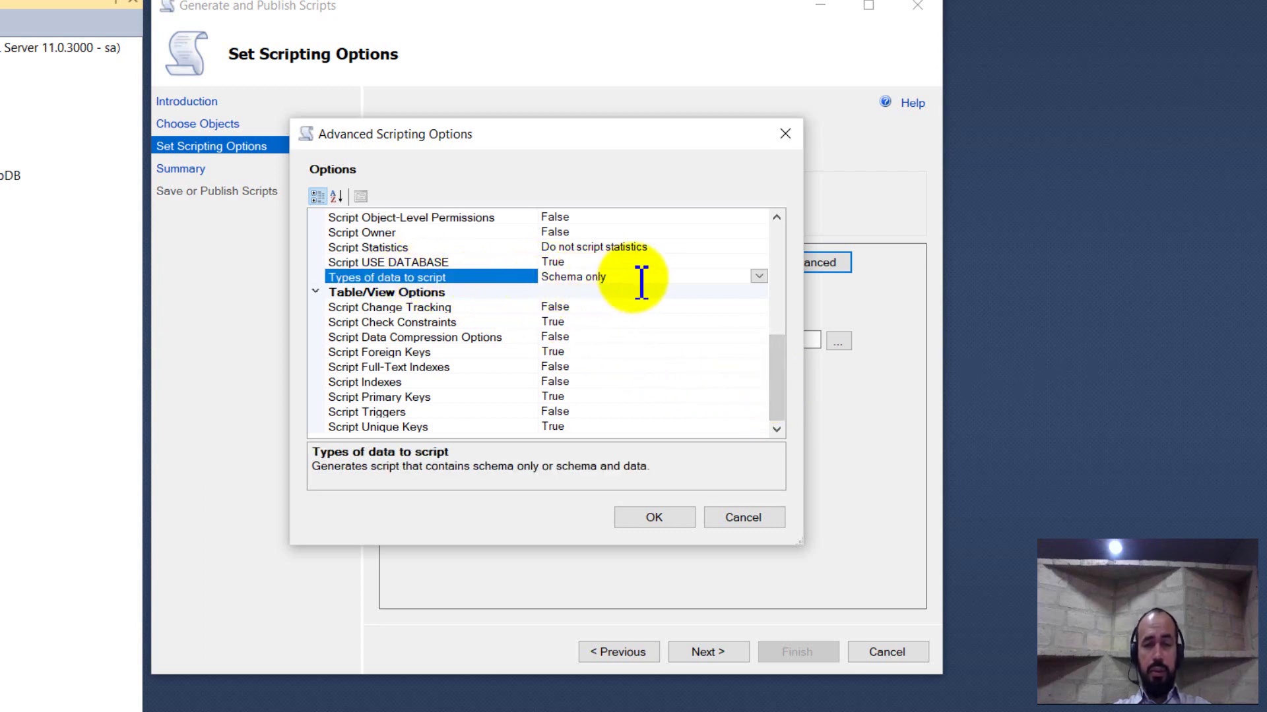
click(759, 277)
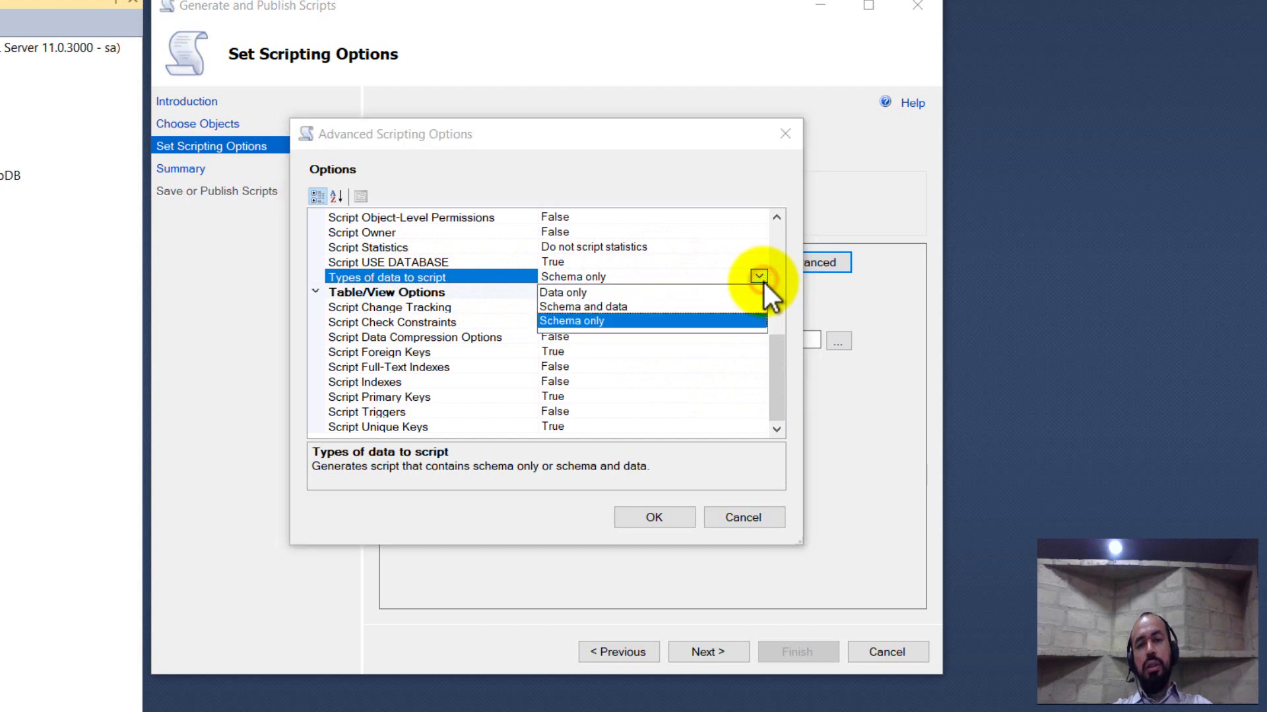
click(561, 306)
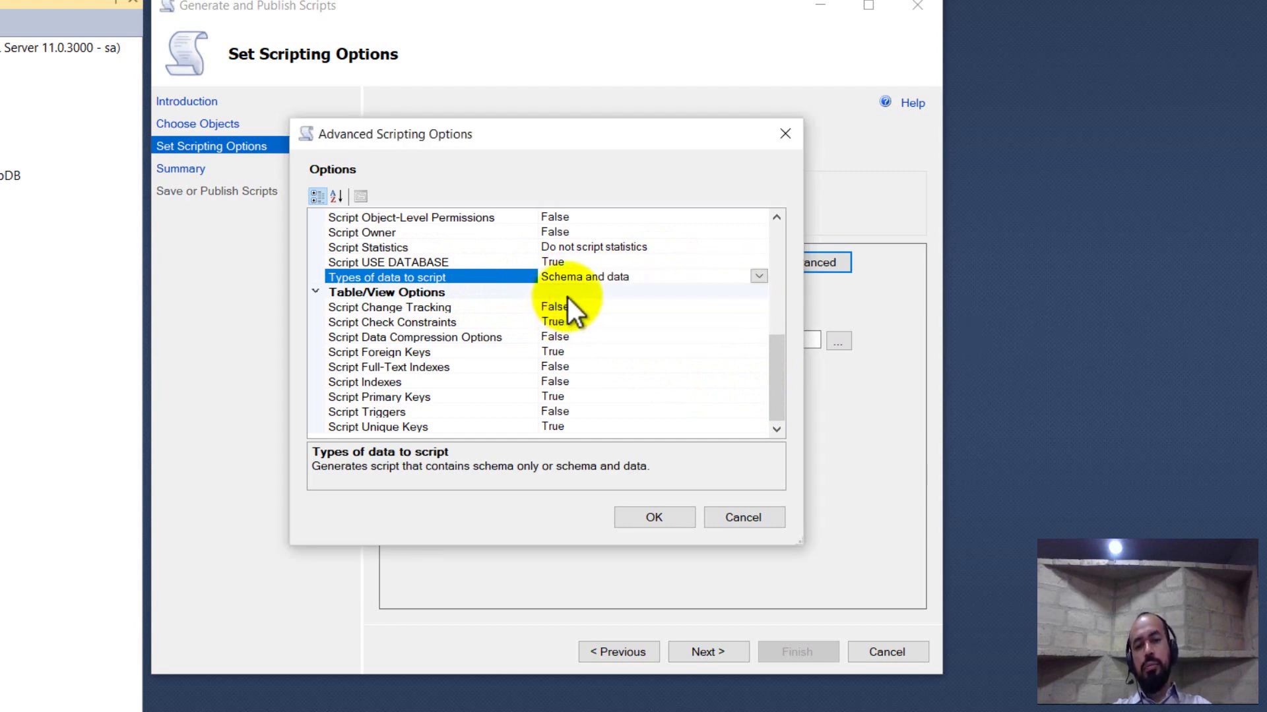
click(655, 515)
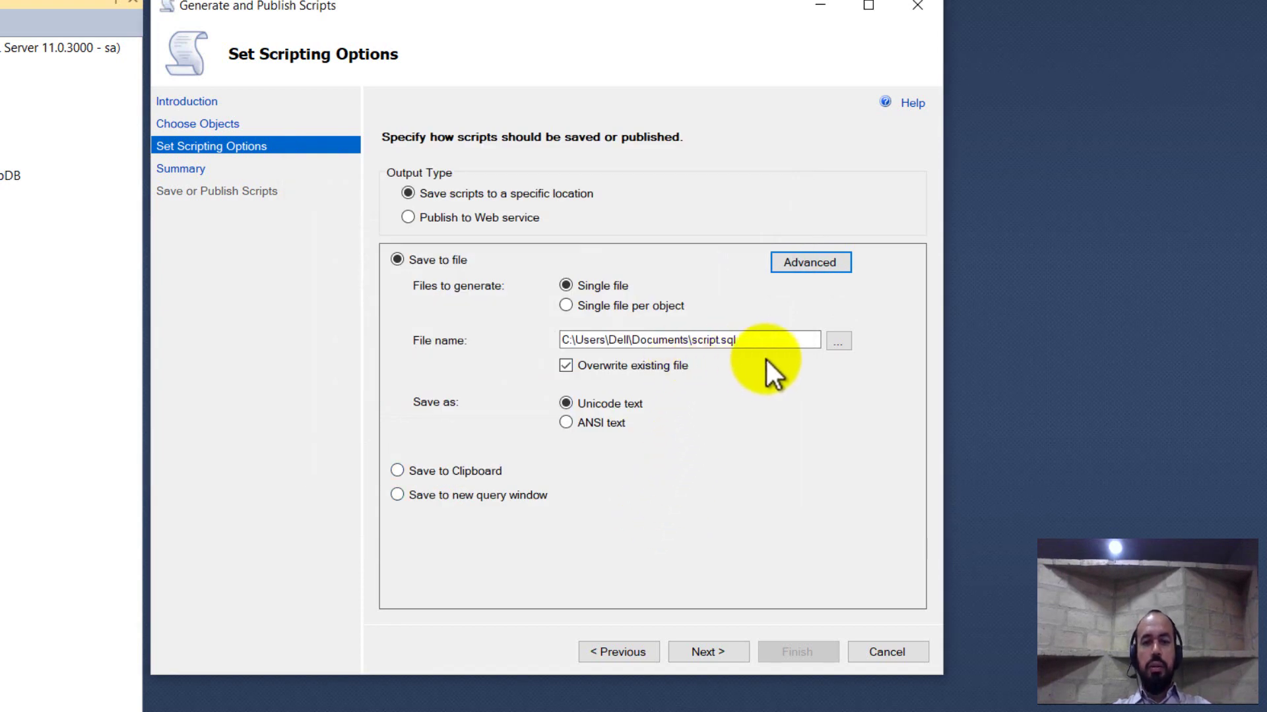
Step: Browse to the folder D:\UAA\Cursos\IPOE\2019\Primavera\Curso 1494 as the location for the script file
click(835, 342)
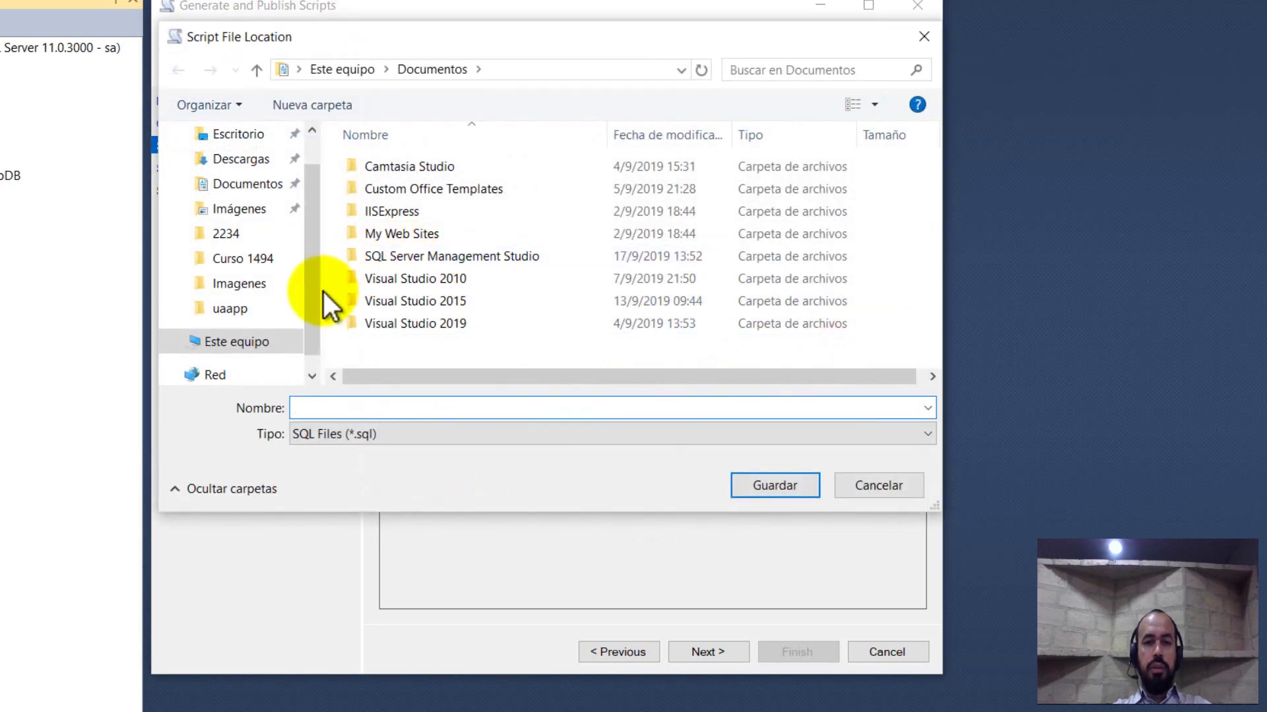
click(271, 344)
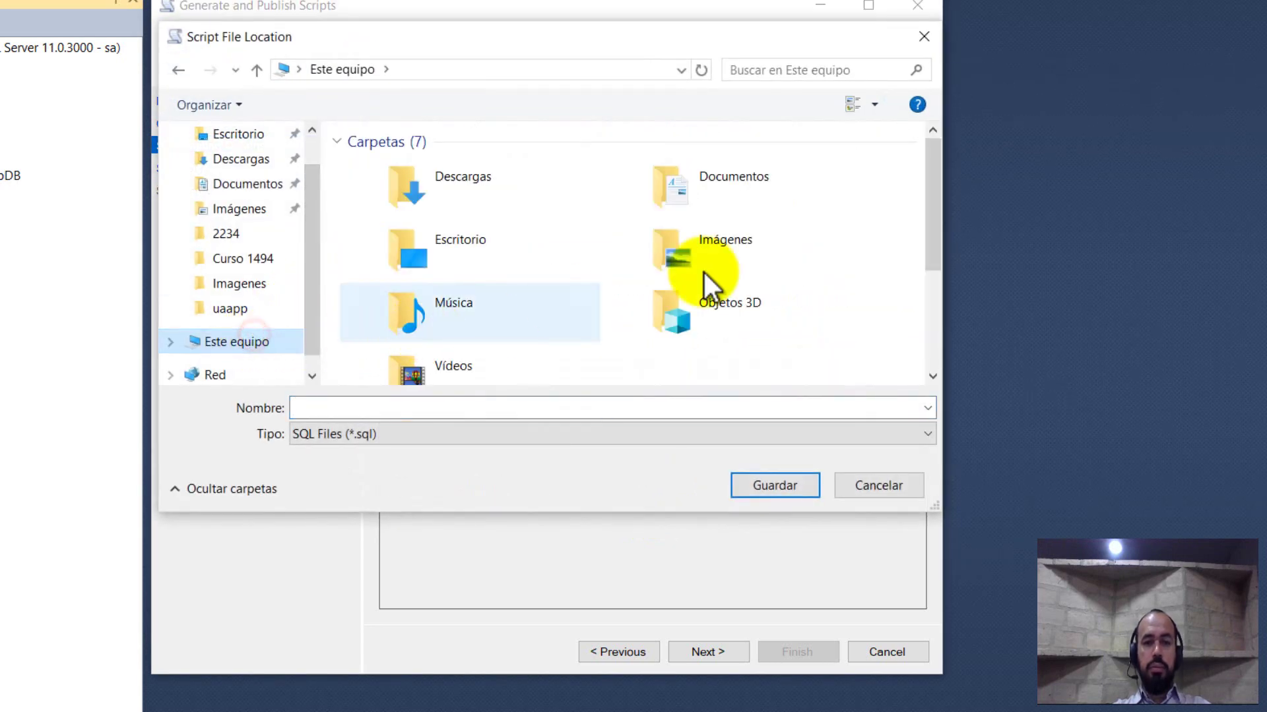
drag(930, 224, 919, 283)
double_click(758, 338)
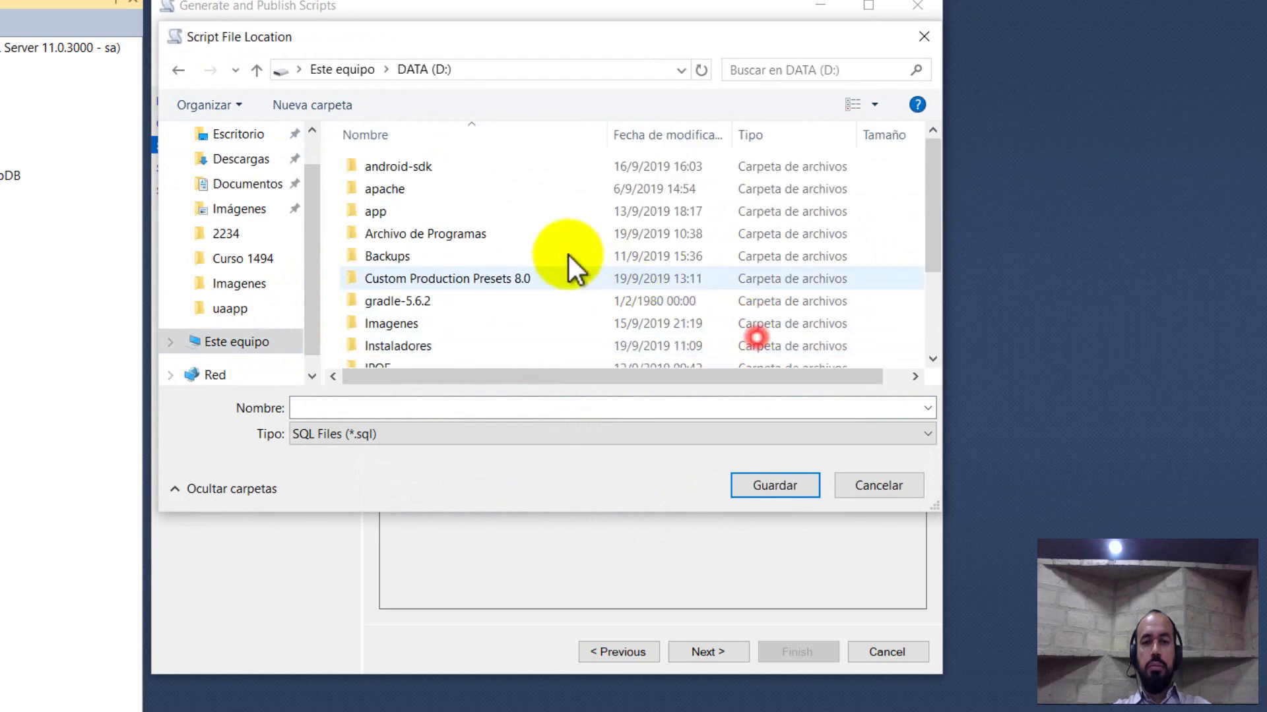
scroll(449, 255, down, 2)
double_click(398, 356)
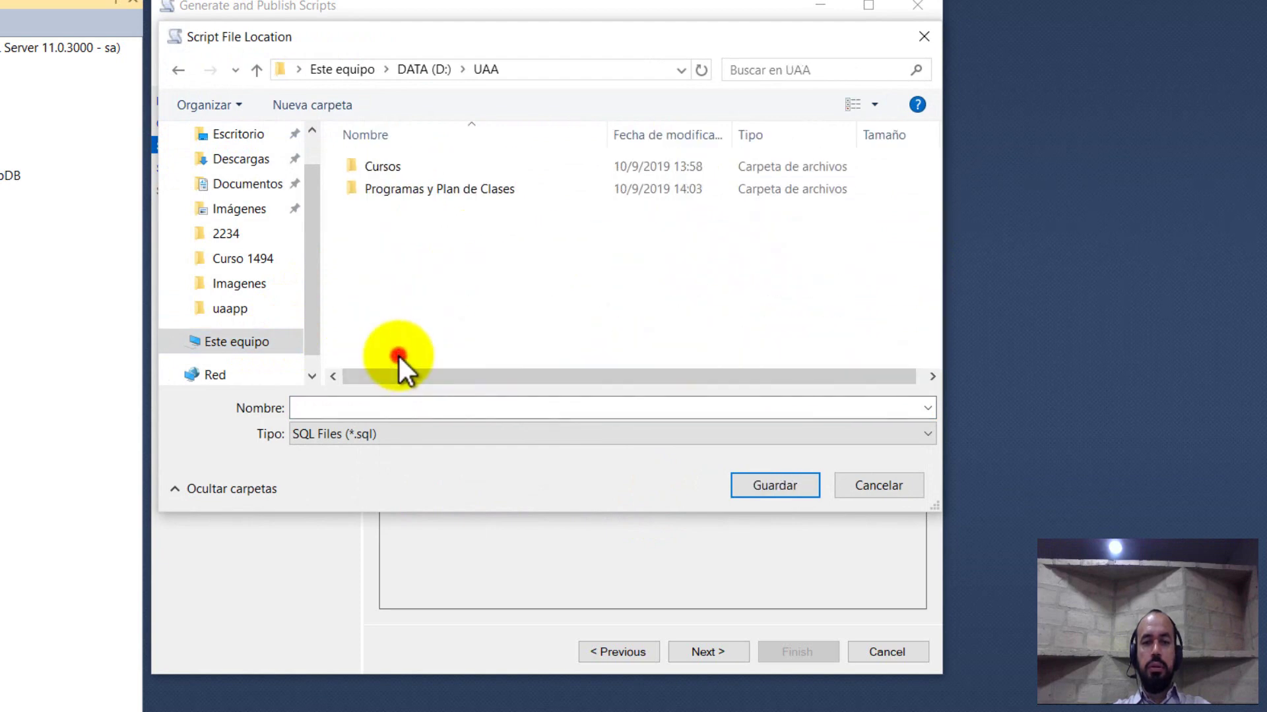
double_click(421, 169)
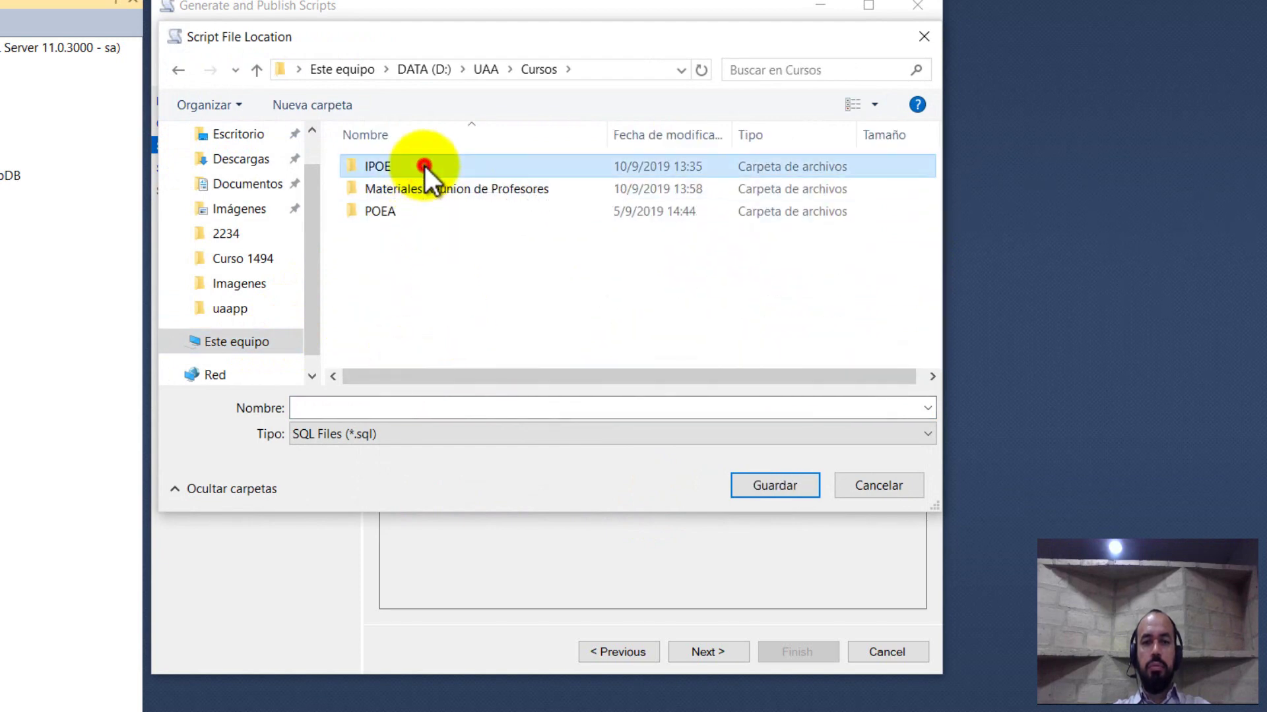
double_click(415, 170)
double_click(414, 170)
double_click(414, 170)
double_click(414, 170)
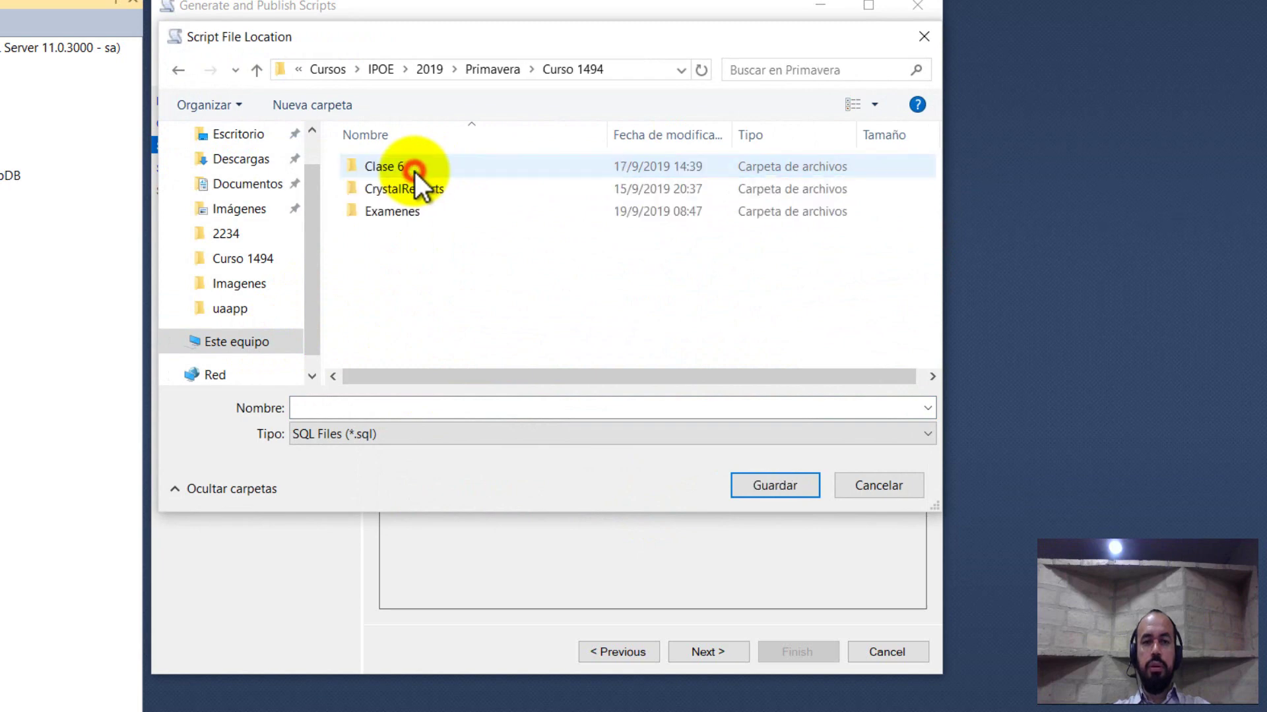
Step: Name the script file script_gabinete, then generate the script and finish the wizard
click(442, 409)
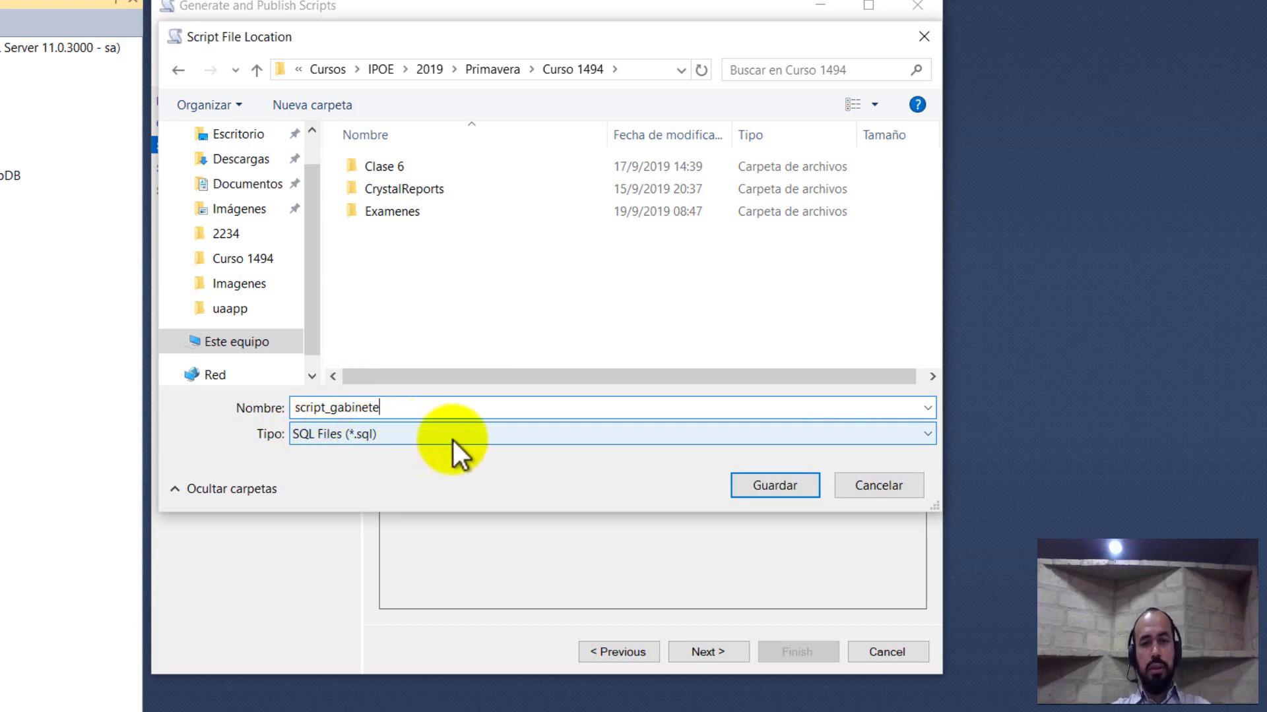
click(757, 487)
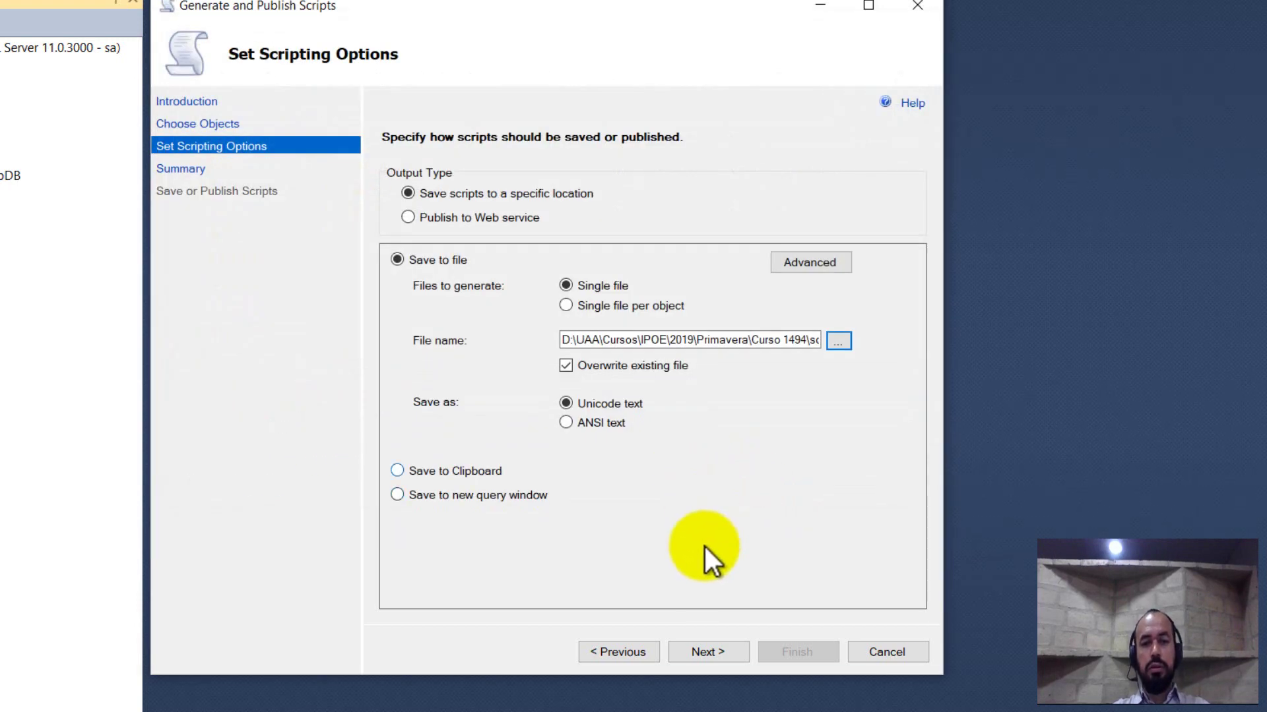
click(707, 654)
click(710, 650)
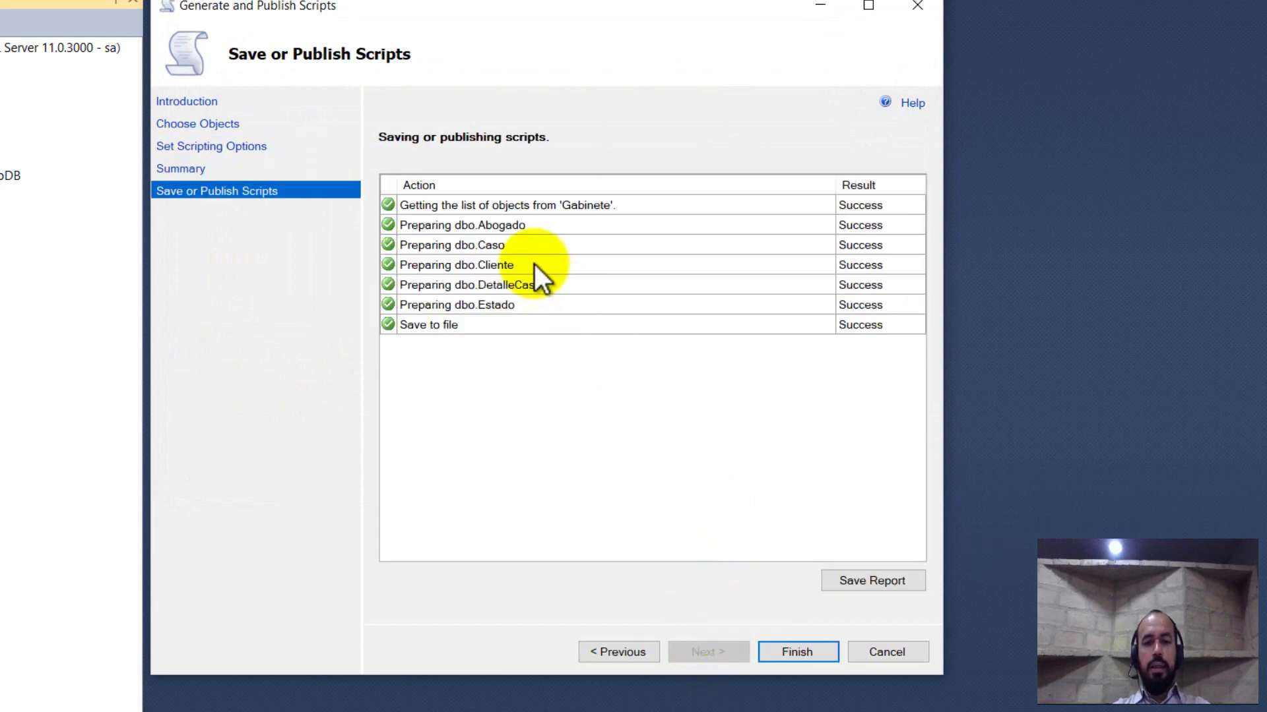
click(789, 654)
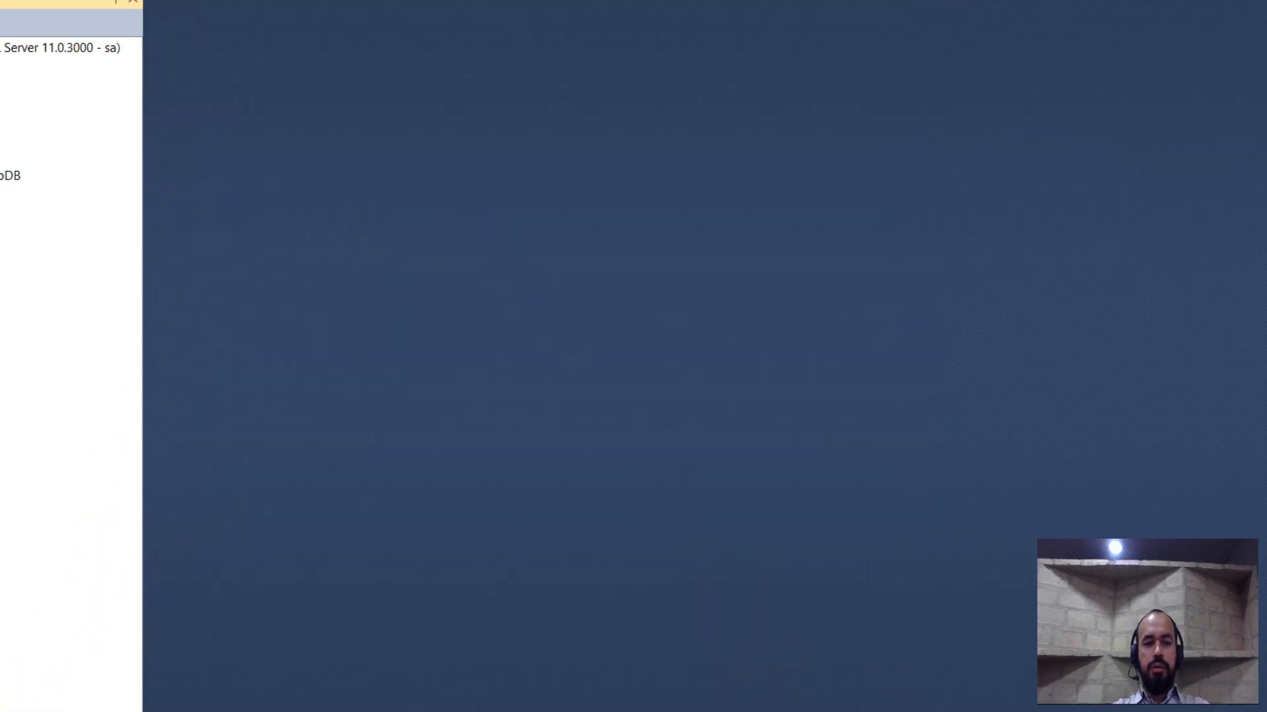
Step: Open the script_gabinete file from the Curso 1494 folder in the SQL Server Management Studio query editor
click(13, 710)
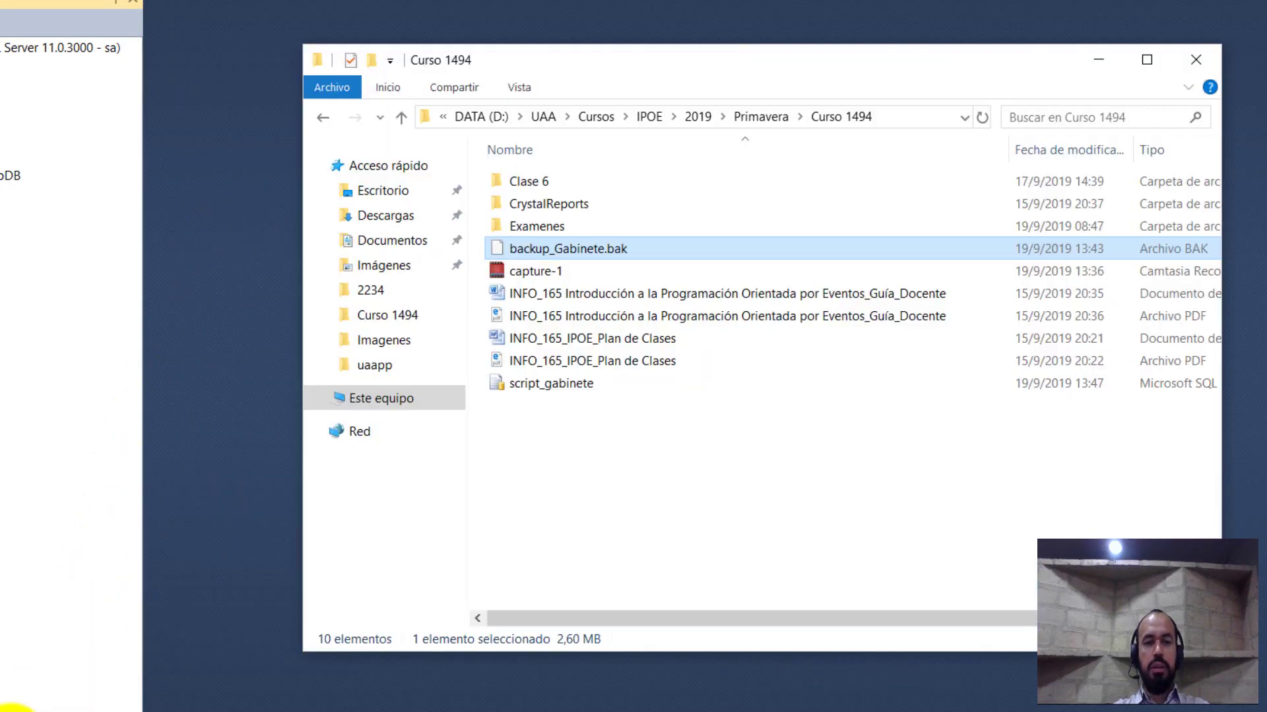
click(691, 458)
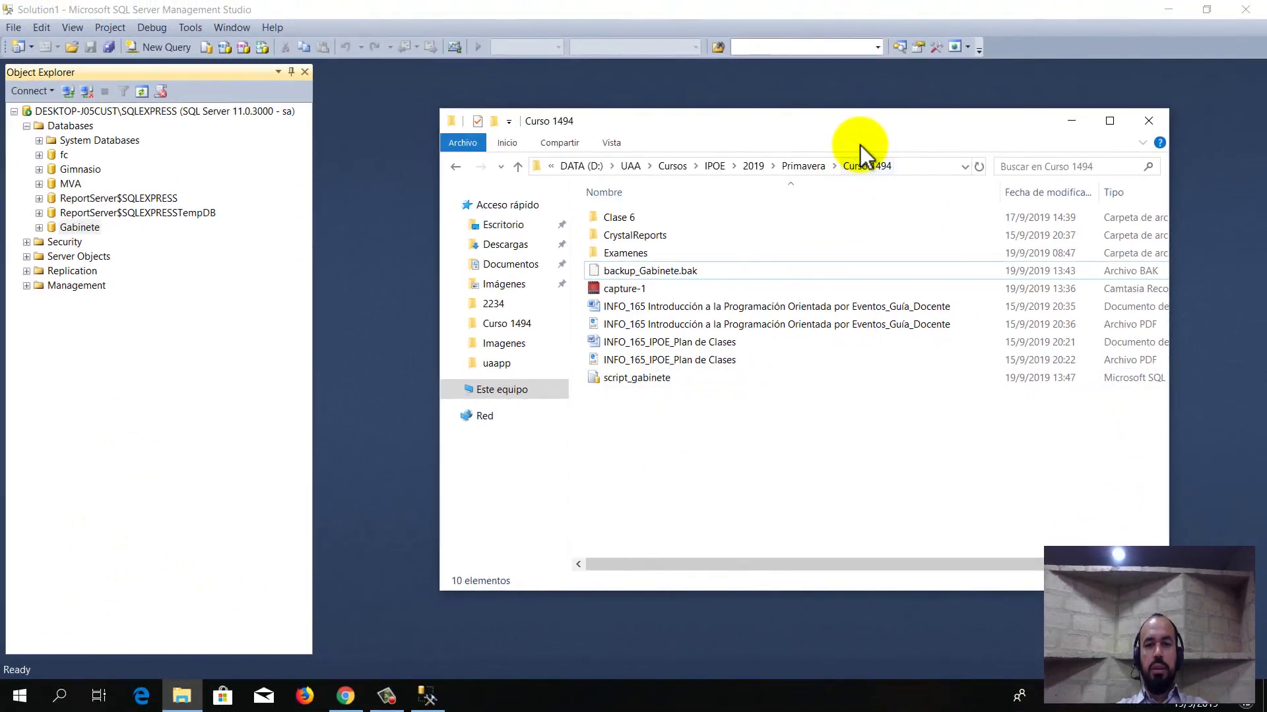
drag(895, 131, 1000, 250)
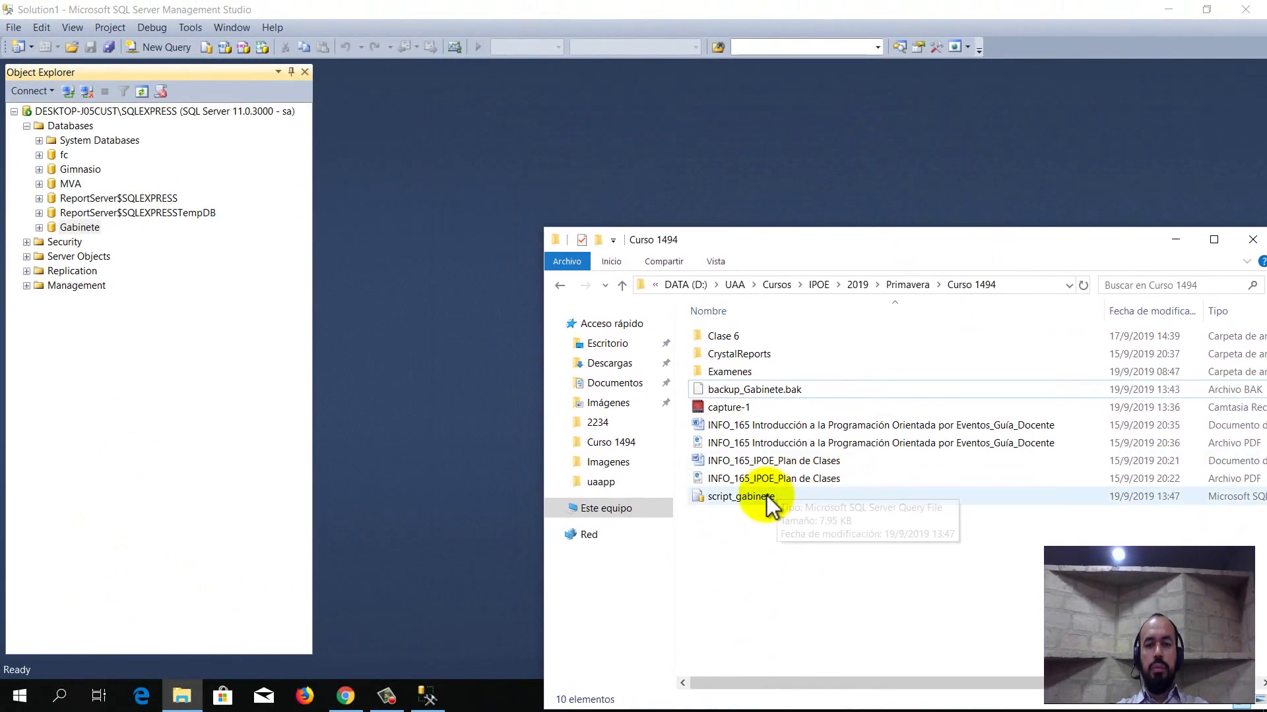
click(743, 490)
drag(742, 493, 410, 184)
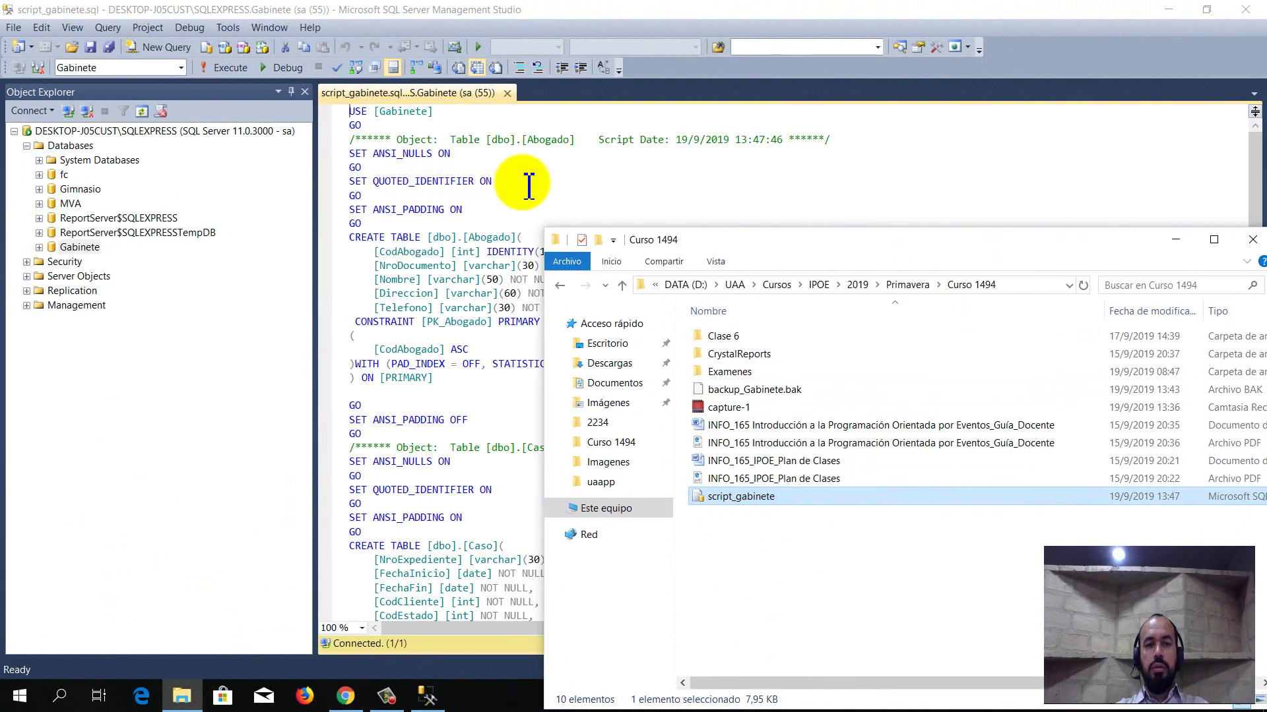
click(978, 198)
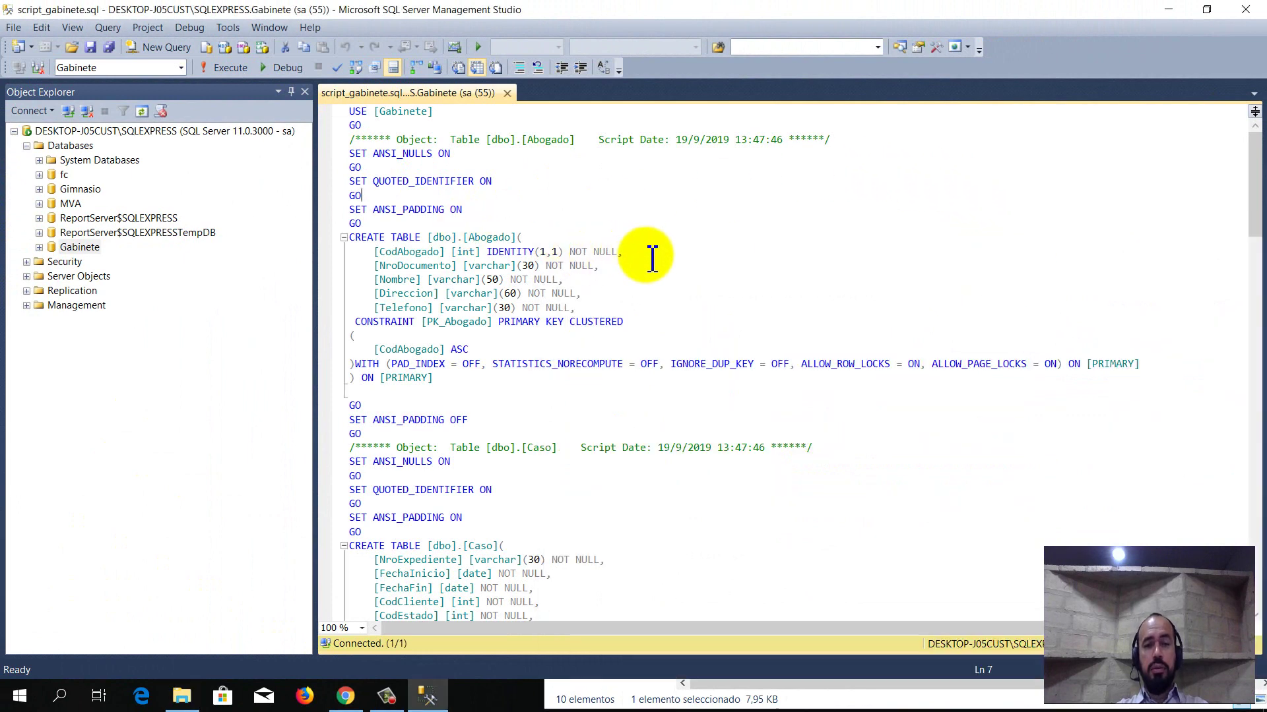
Step: Review the CREATE TABLE statements for Abogado, Caso, Cliente, DetalleCaso and Estado in the script
scroll(702, 255, down, 6)
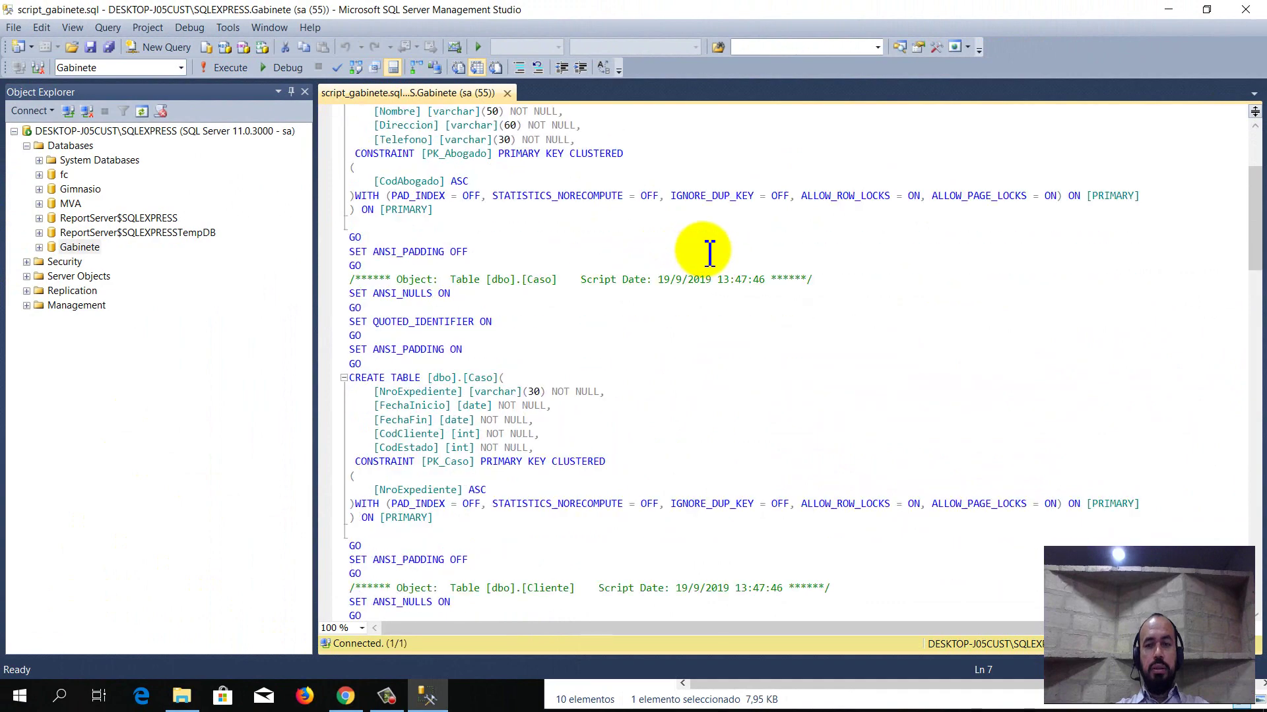
scroll(710, 251, down, 5)
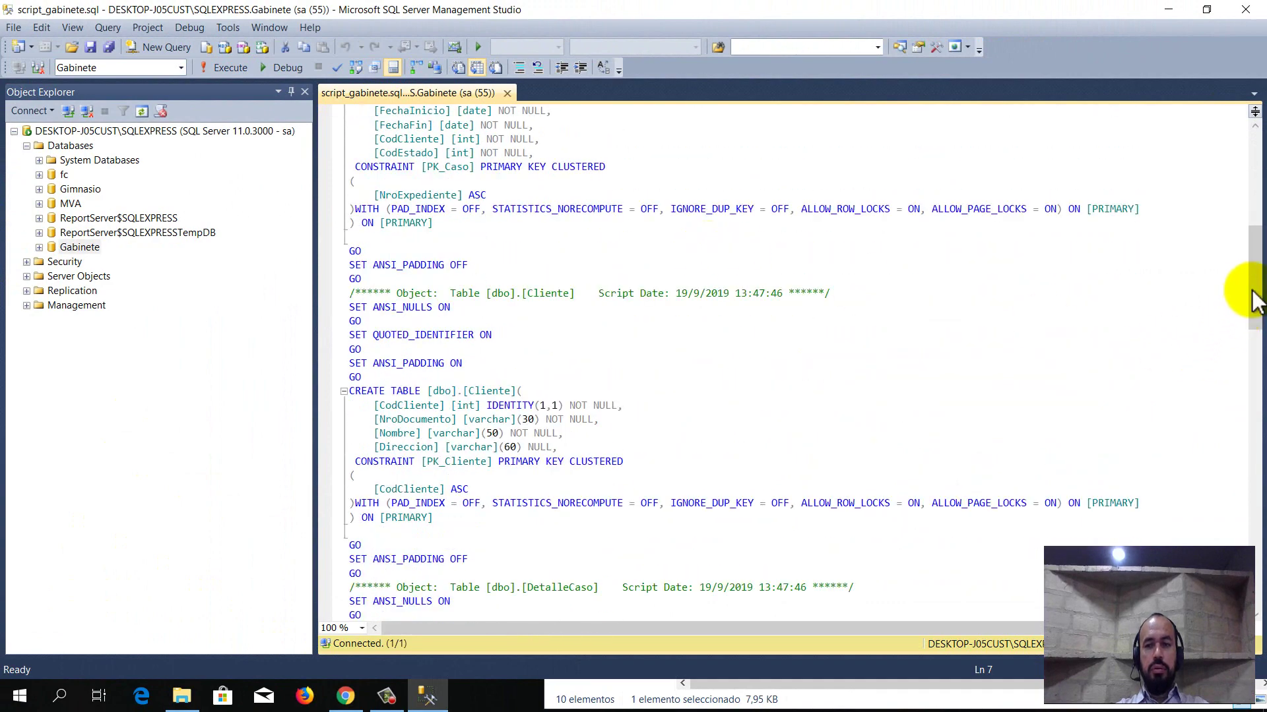
drag(1259, 281, 1258, 311)
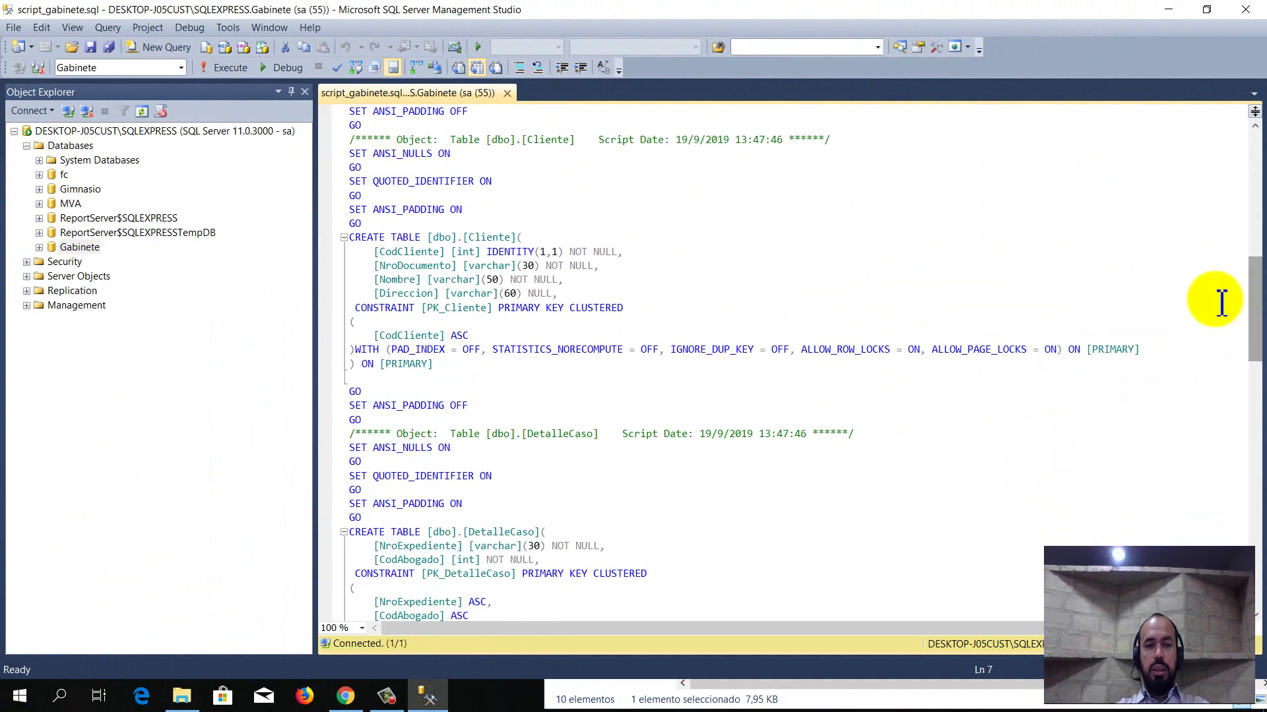
click(366, 239)
drag(377, 244, 462, 317)
scroll(823, 310, down, 6)
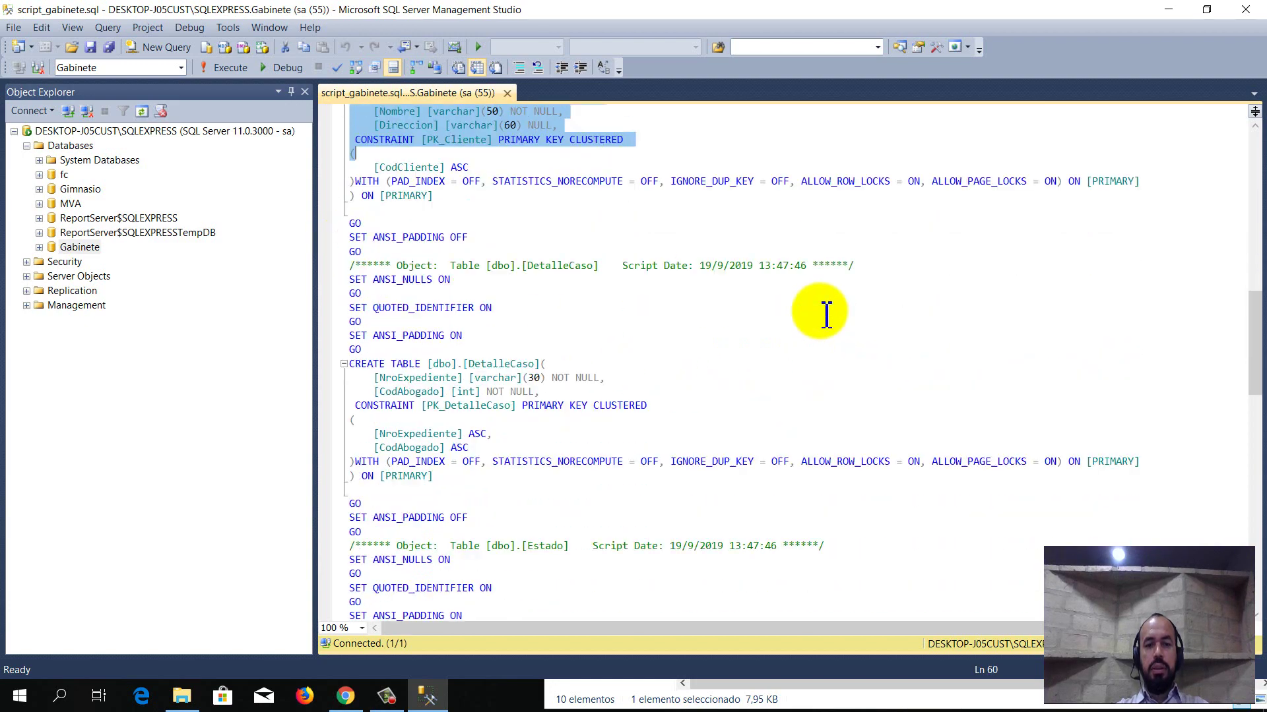
scroll(826, 314, down, 3)
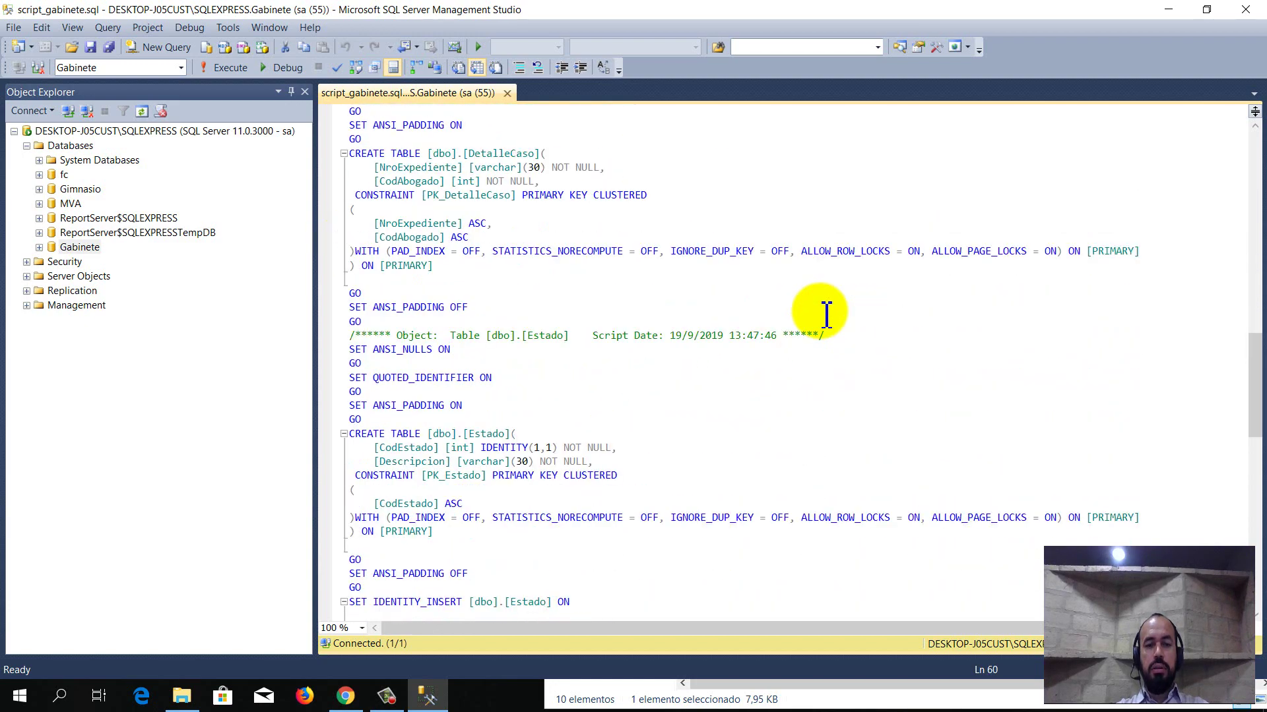
scroll(825, 314, down, 2)
scroll(826, 315, down, 1)
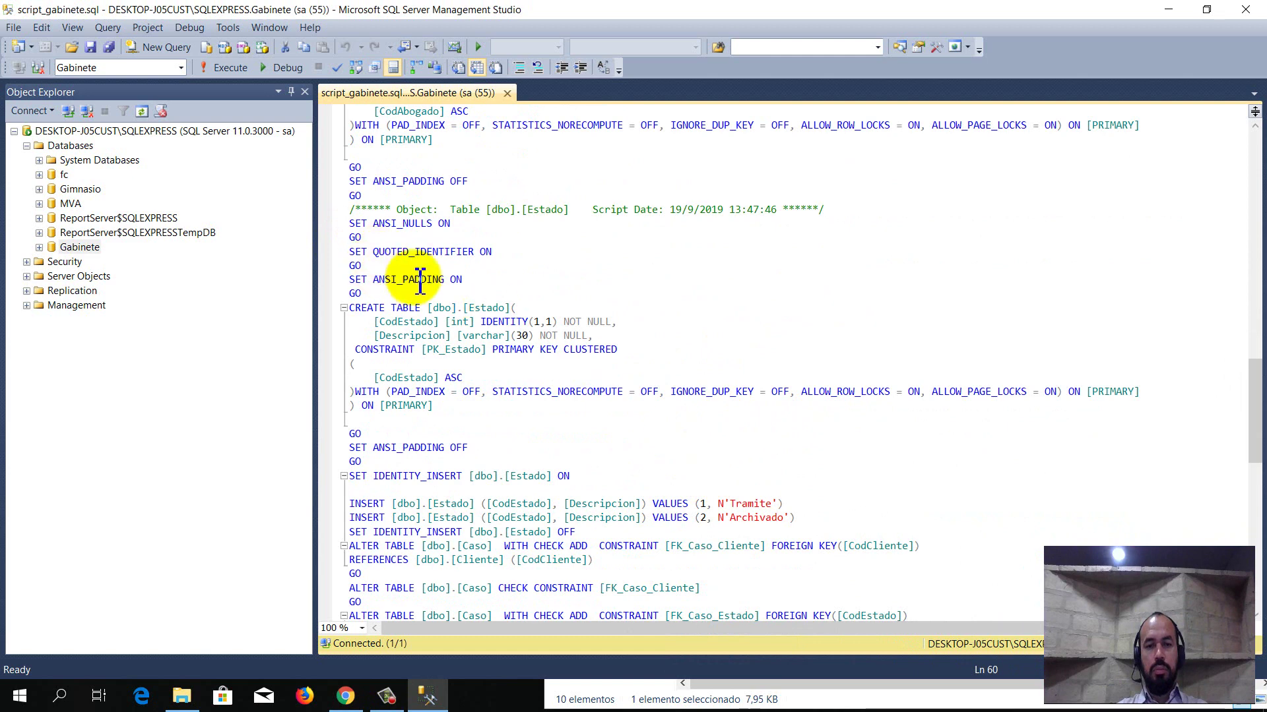
Step: Examine the Estado table's CREATE TABLE definition and the INSERT statements for its Tramite and Archivado records
click(570, 309)
scroll(675, 360, down, 3)
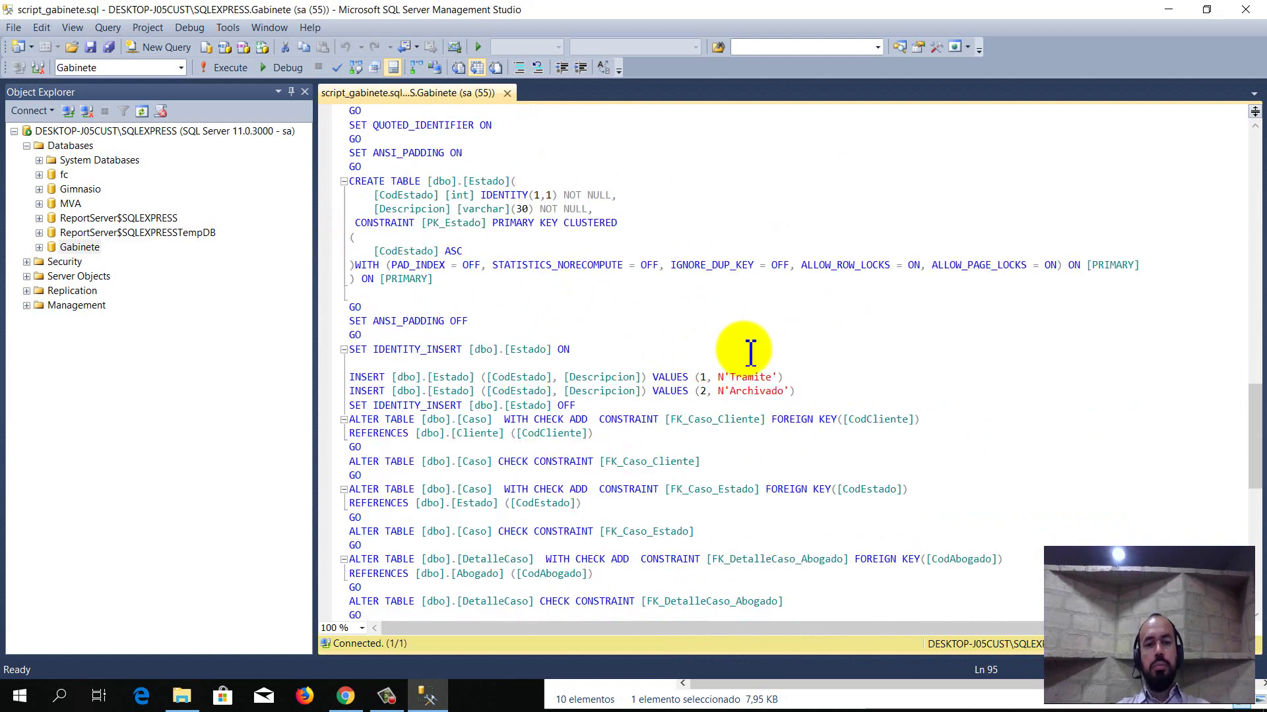
scroll(751, 353, down, 1)
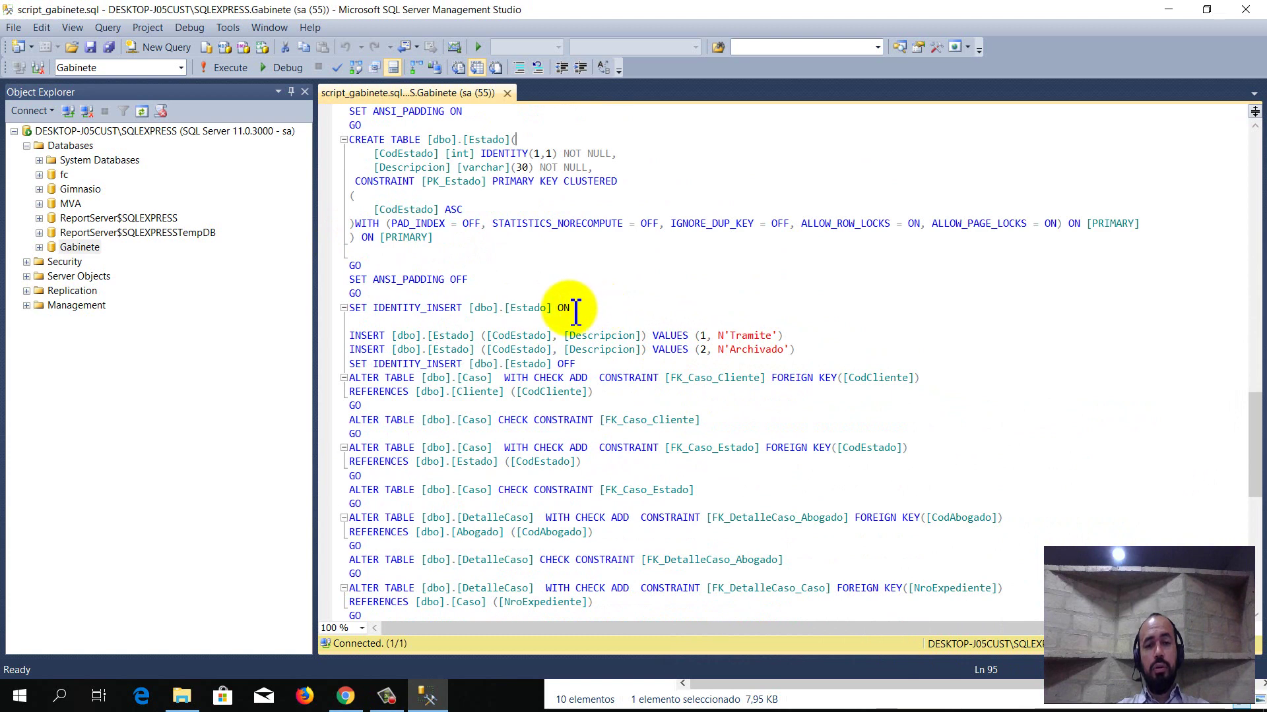
click(651, 350)
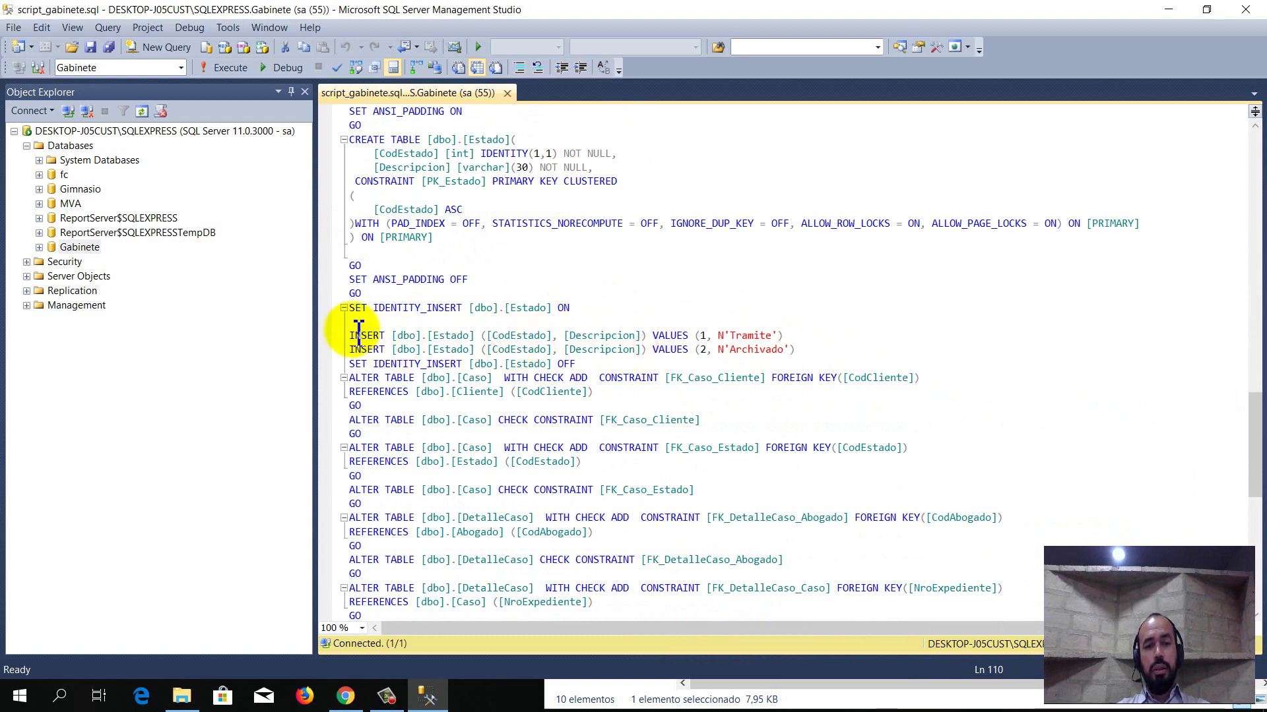
drag(350, 335, 840, 353)
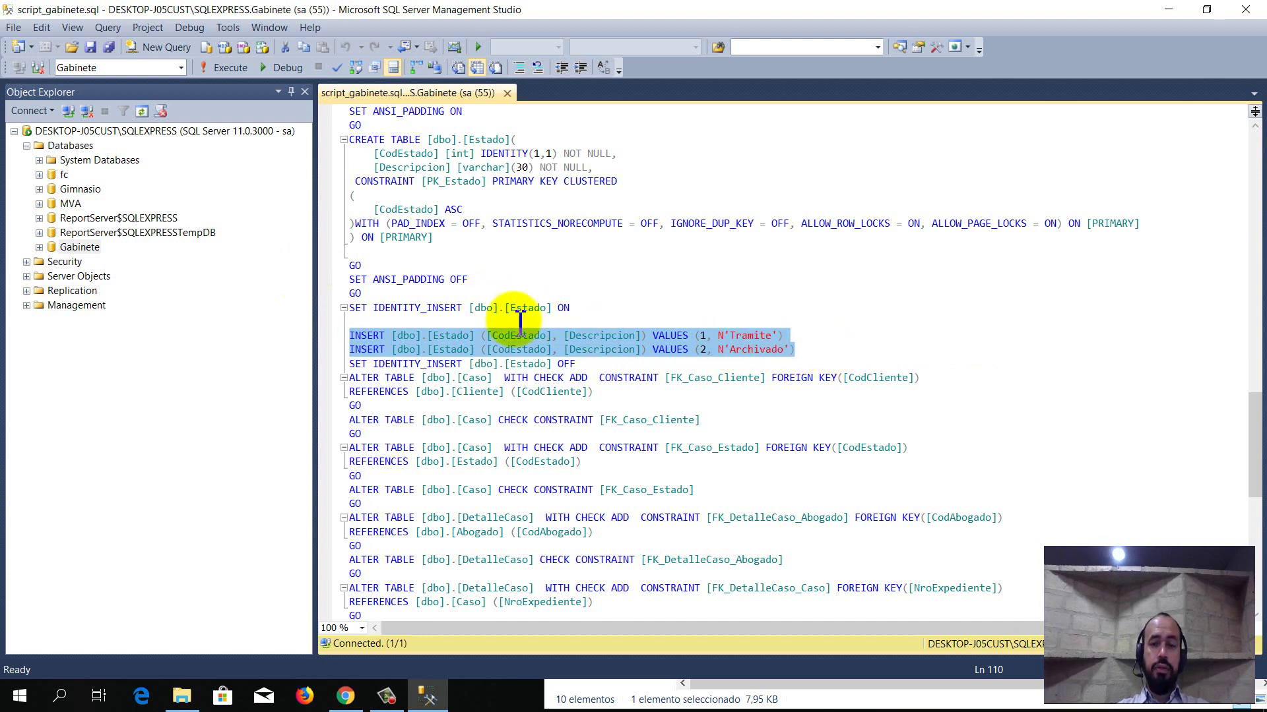
click(756, 338)
double_click(754, 350)
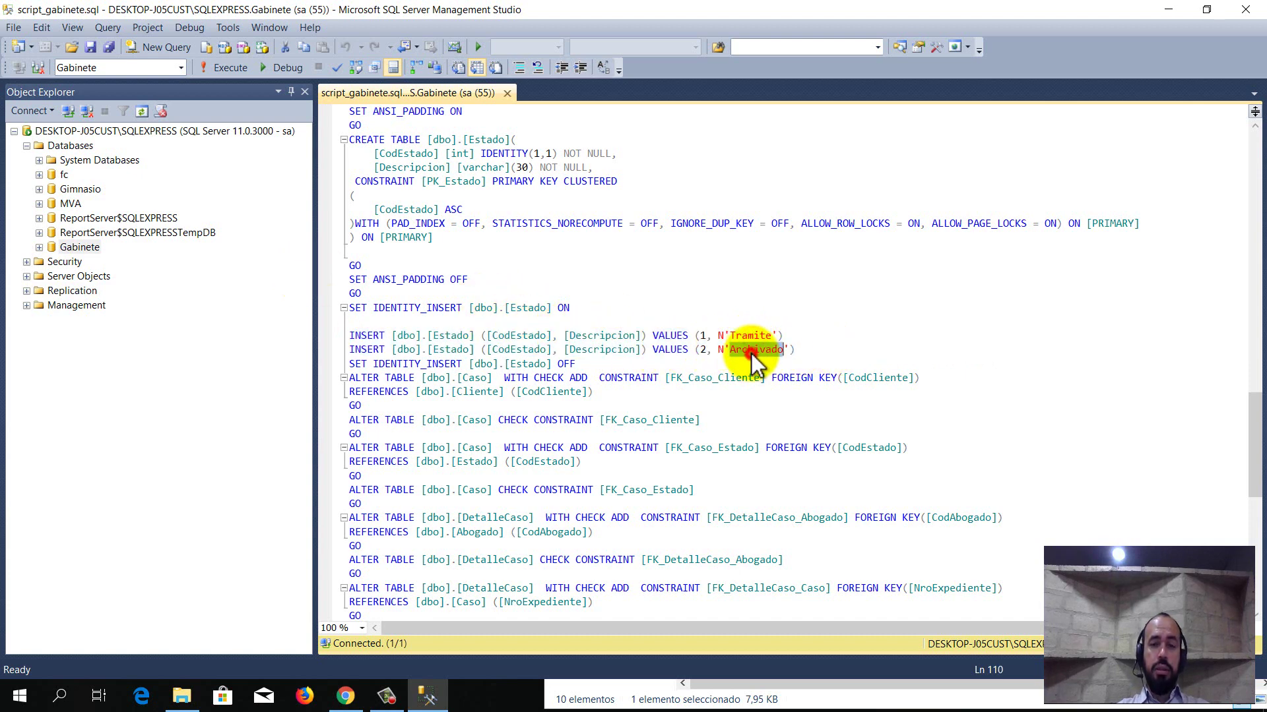
click(740, 335)
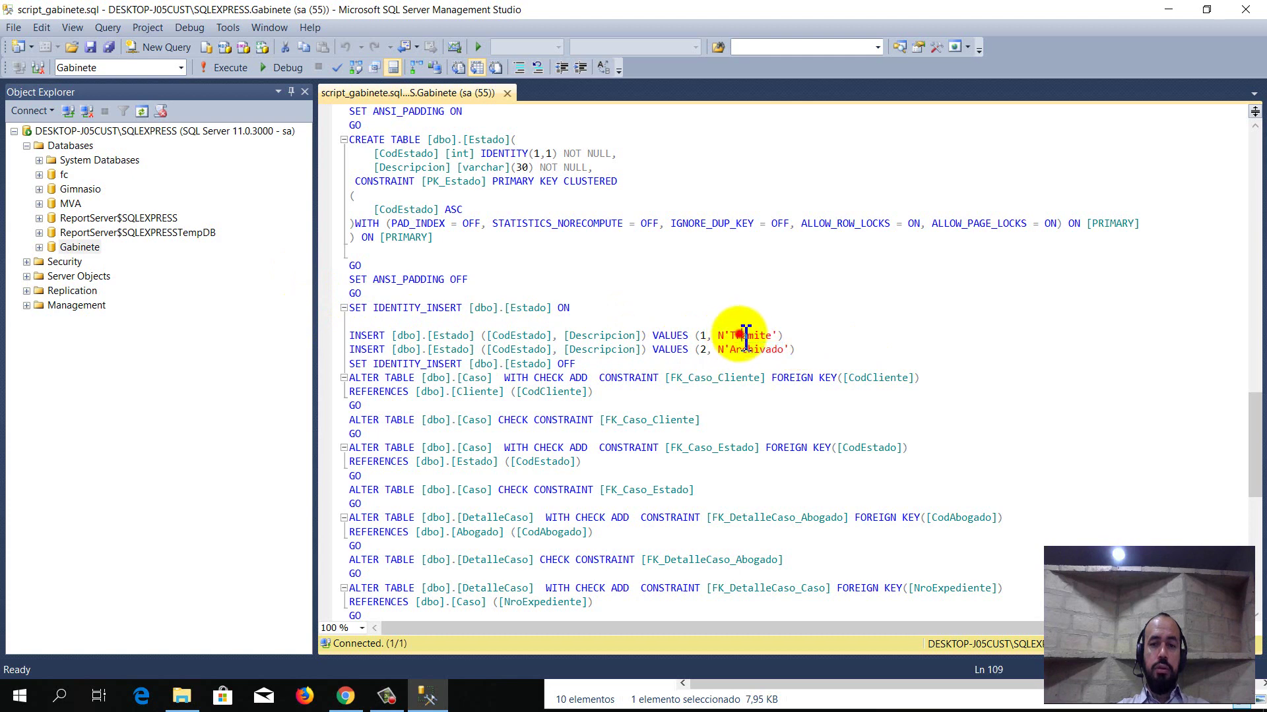
double_click(747, 352)
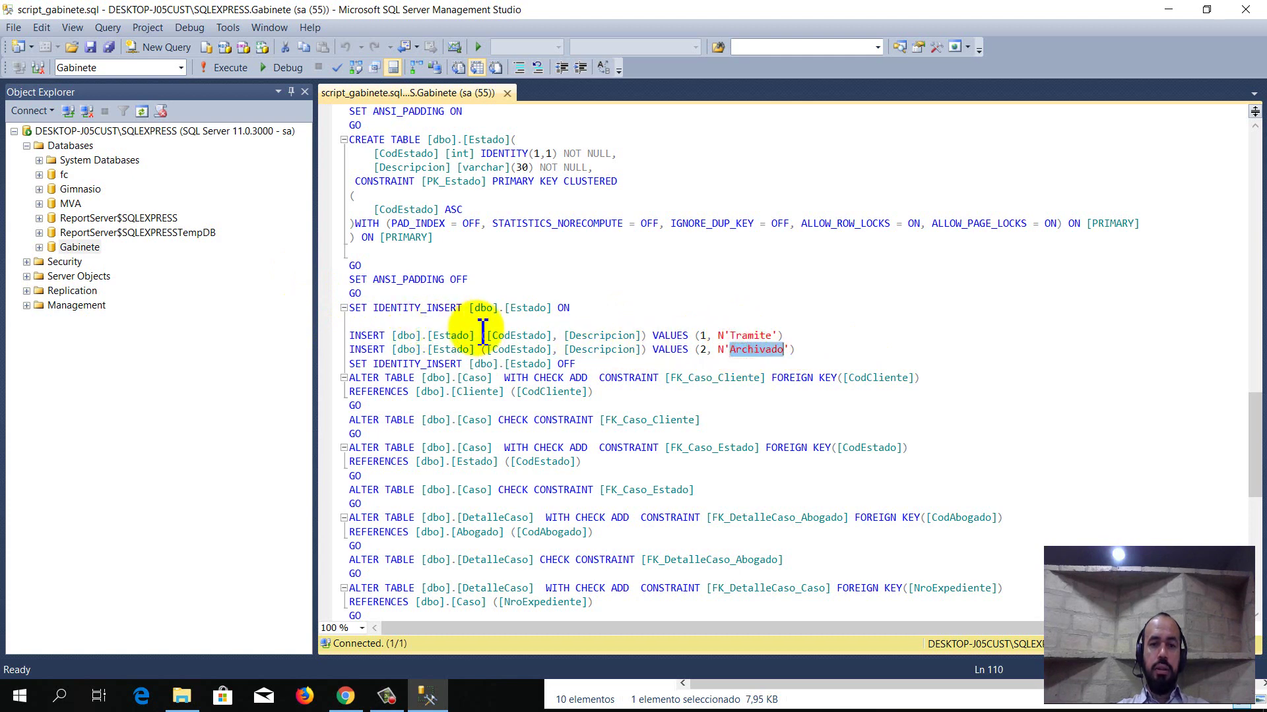
double_click(528, 307)
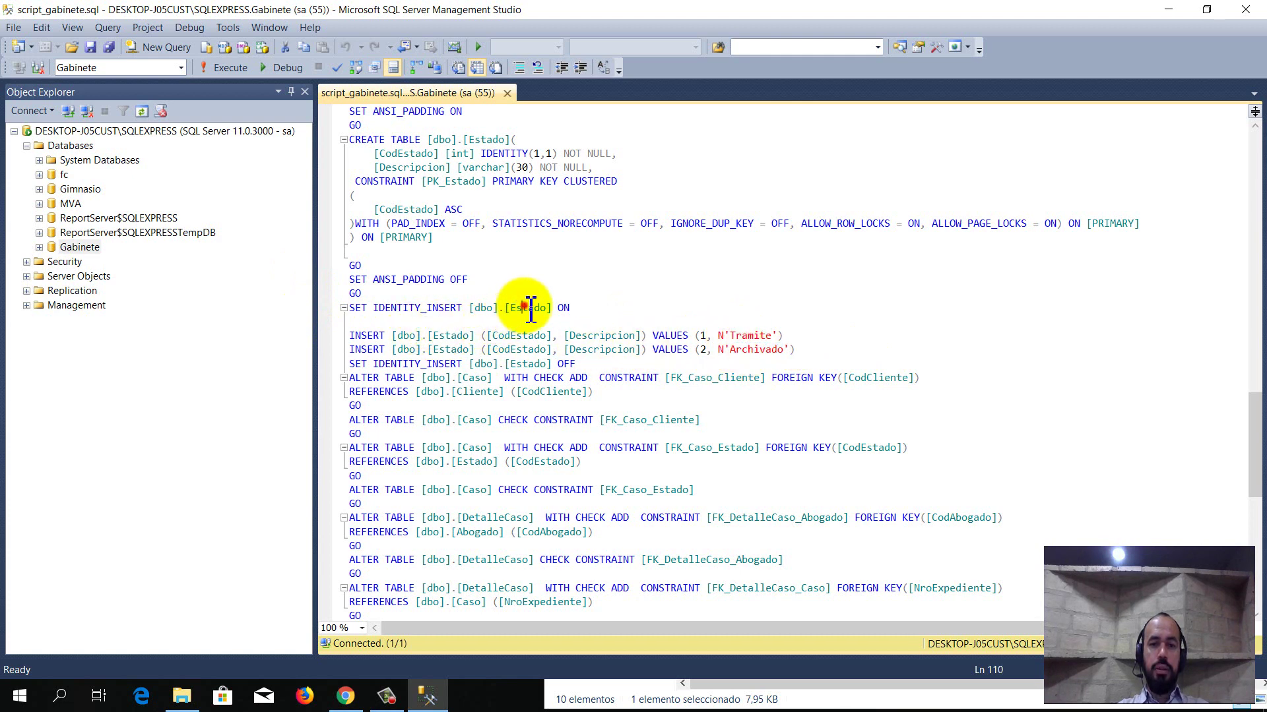
click(844, 353)
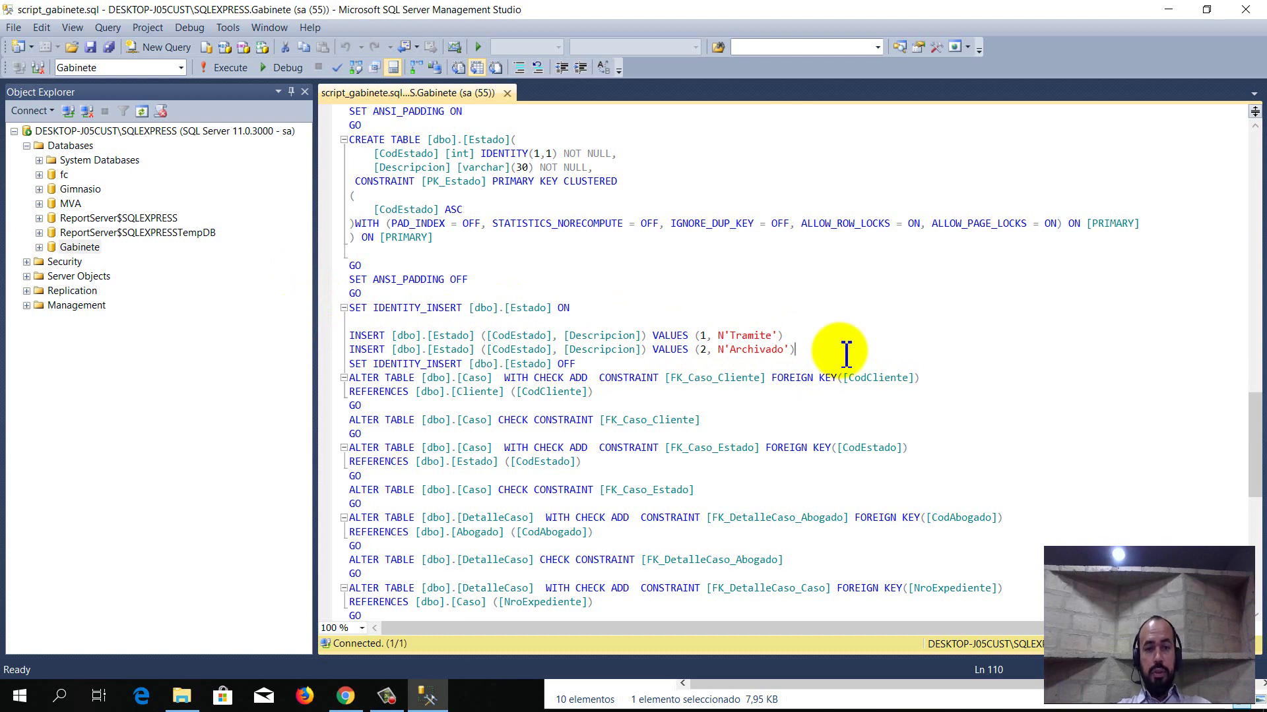
scroll(846, 353, up, 1)
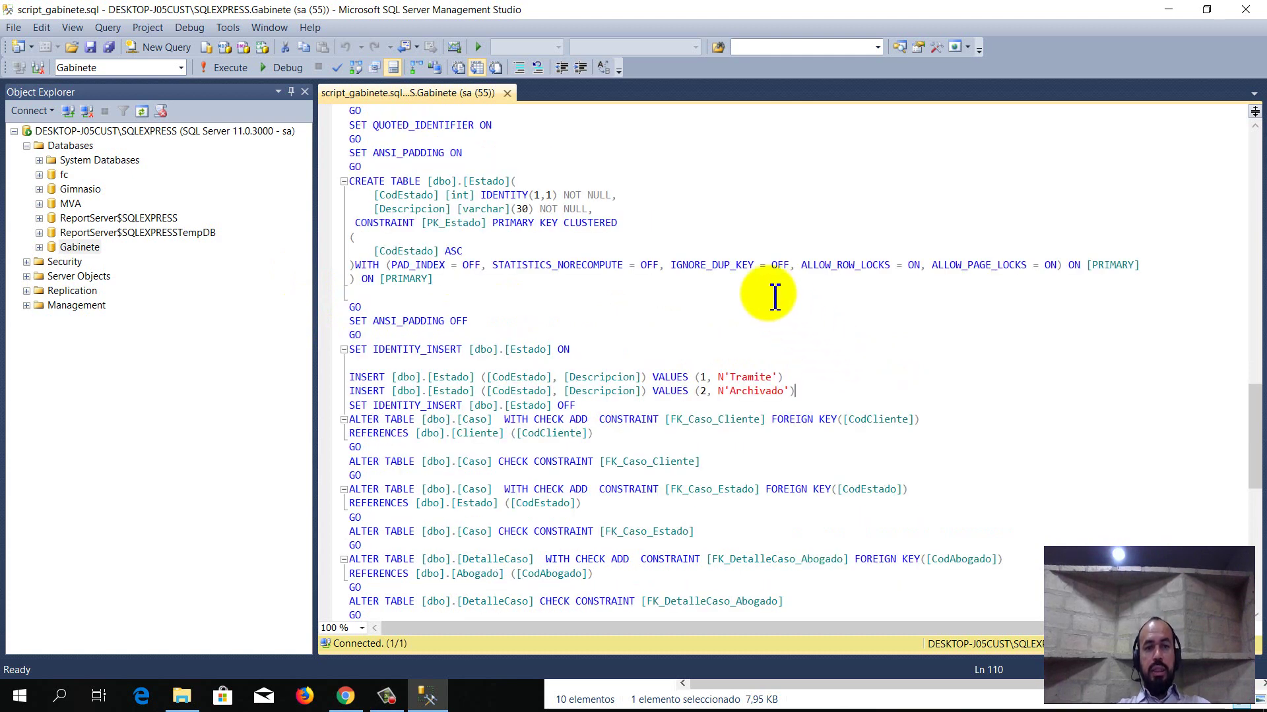
drag(350, 182, 476, 223)
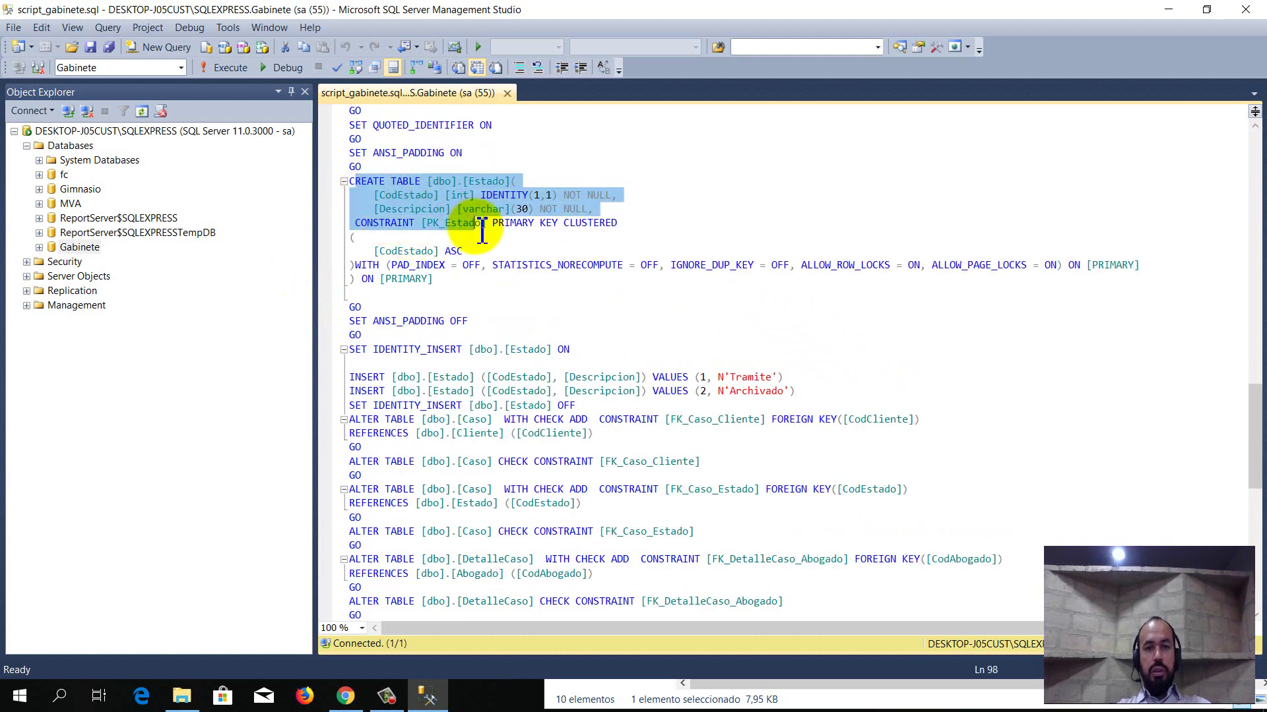
drag(434, 279, 375, 252)
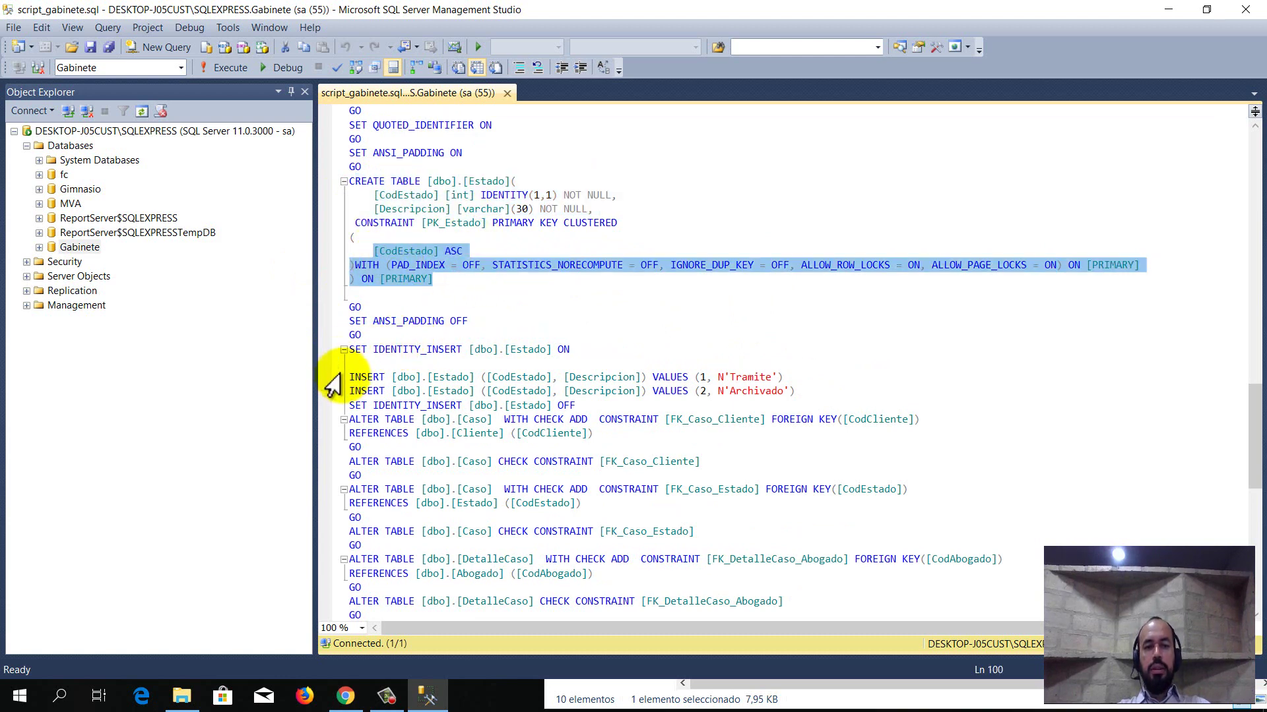
drag(349, 376, 869, 397)
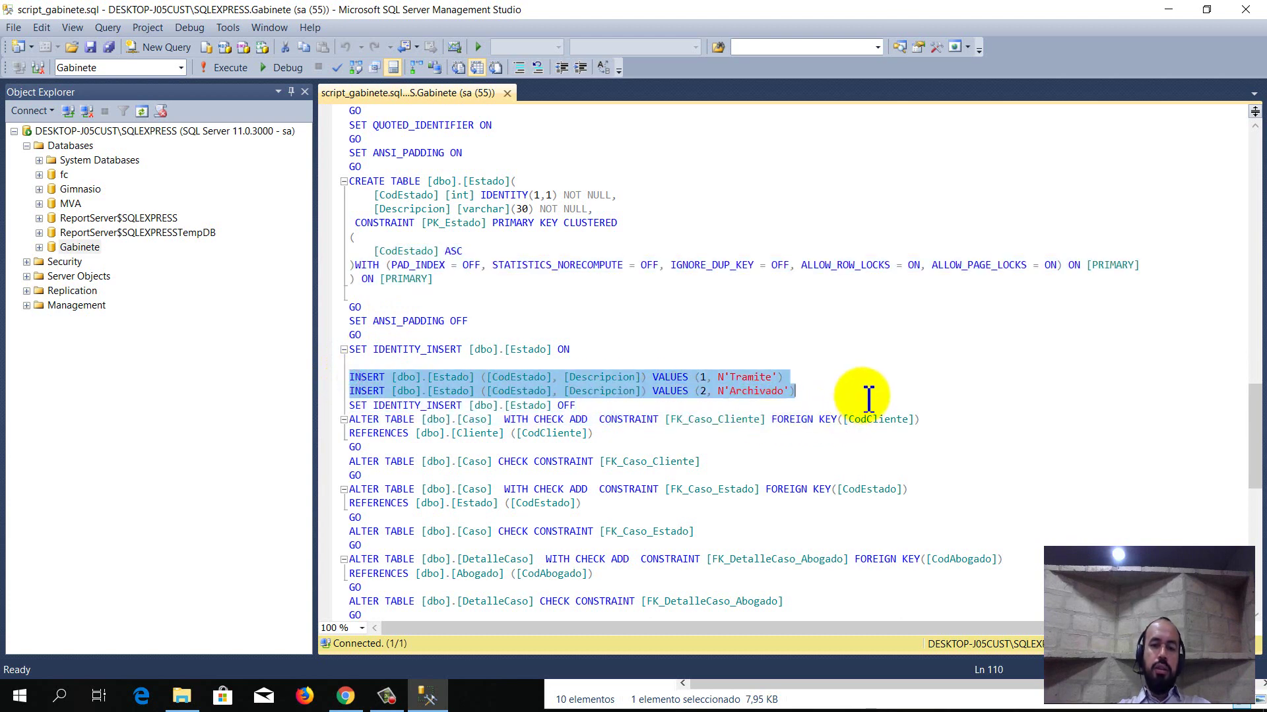
Step: Skim the script's table definitions once more and return to its beginning
drag(1252, 425, 1233, 108)
scroll(721, 324, down, 13)
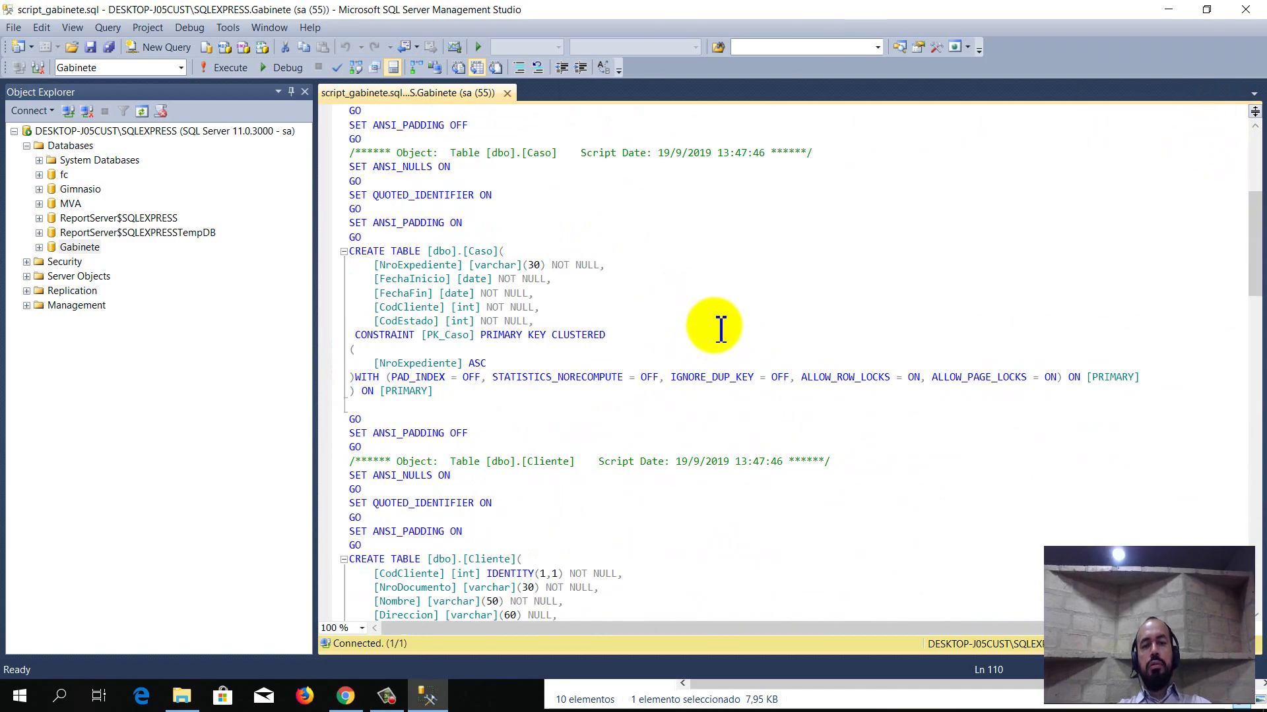
scroll(723, 323, down, 3)
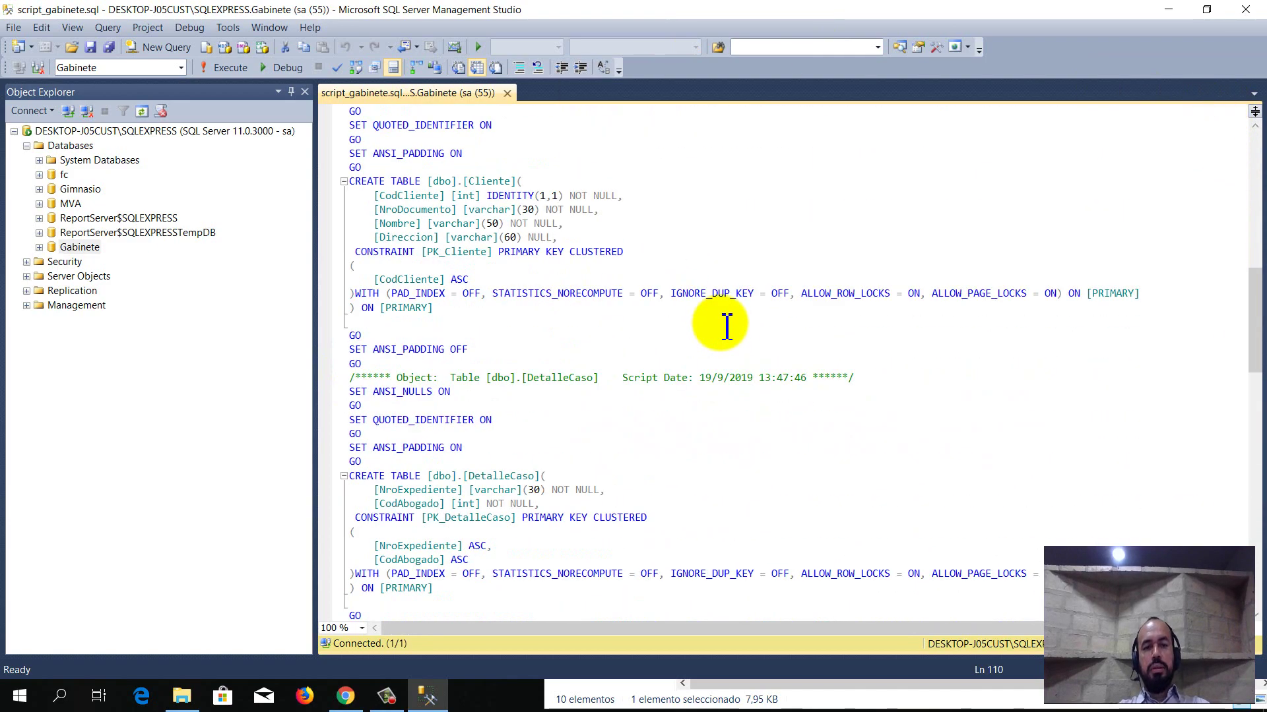
scroll(726, 326, up, 14)
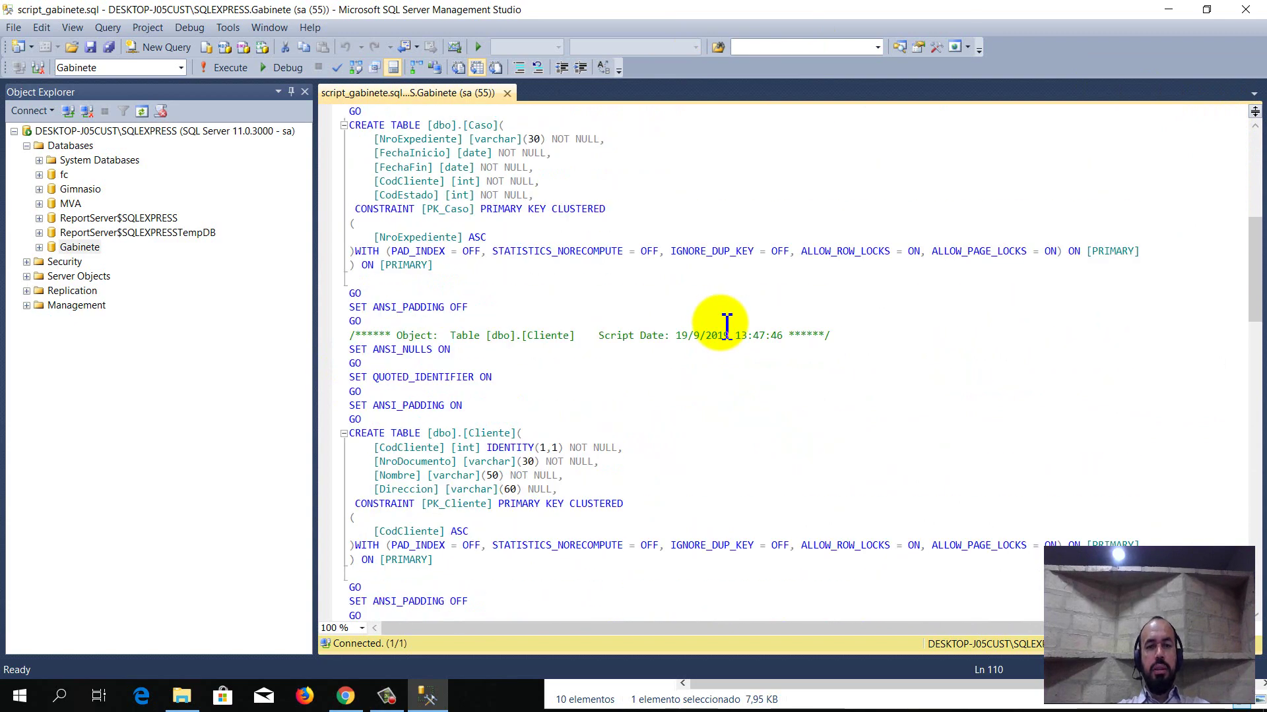
scroll(693, 300, up, 2)
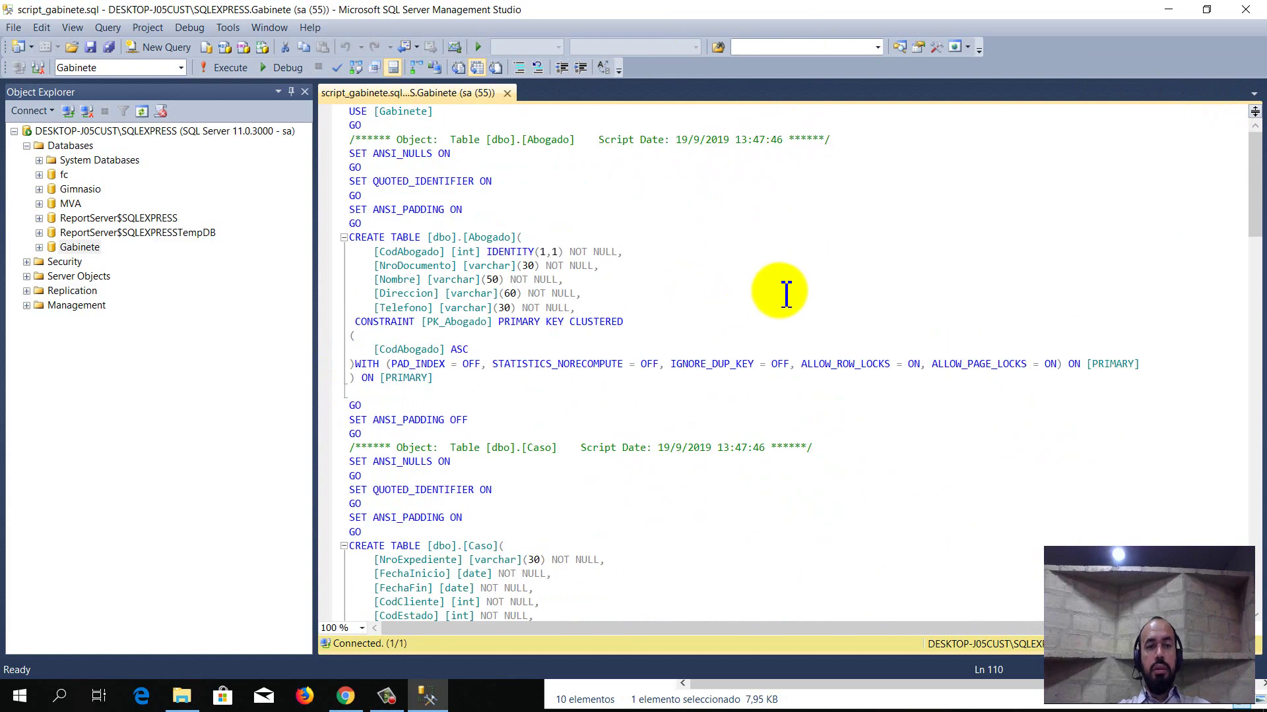
click(633, 218)
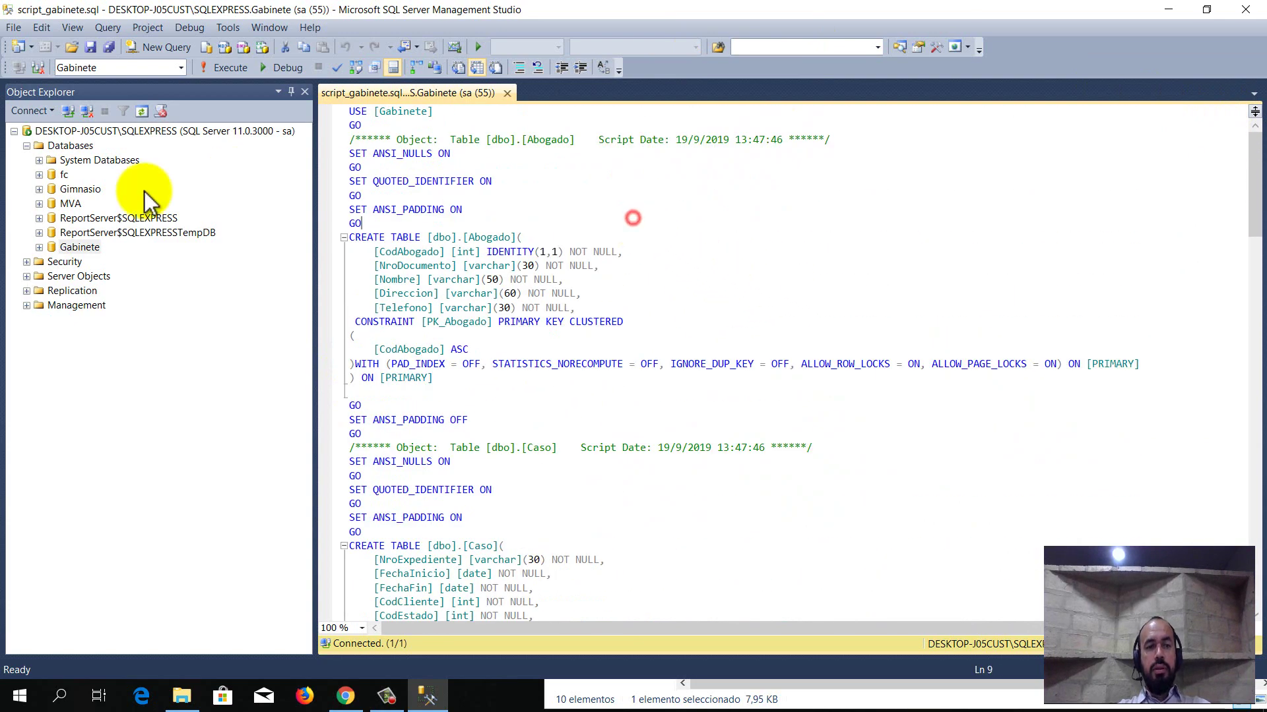
Step: Delete the Gabinete database, closing its existing connections
right_click(79, 249)
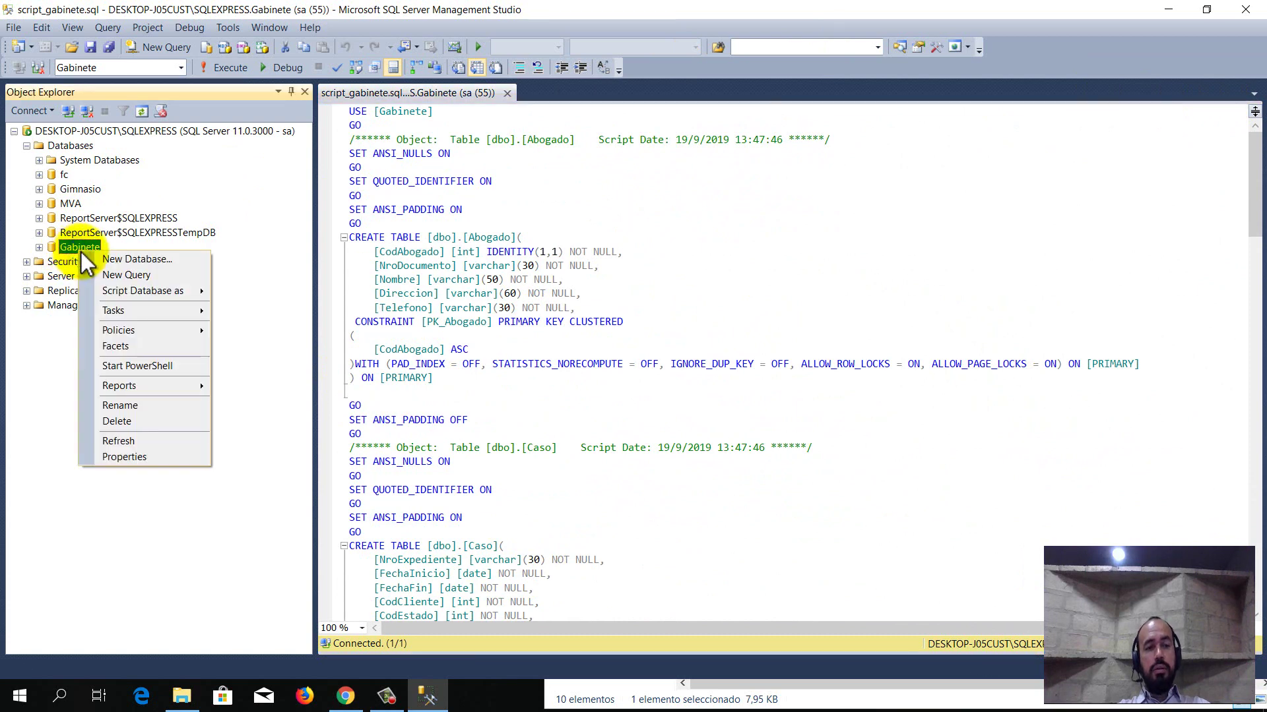
click(153, 426)
click(588, 476)
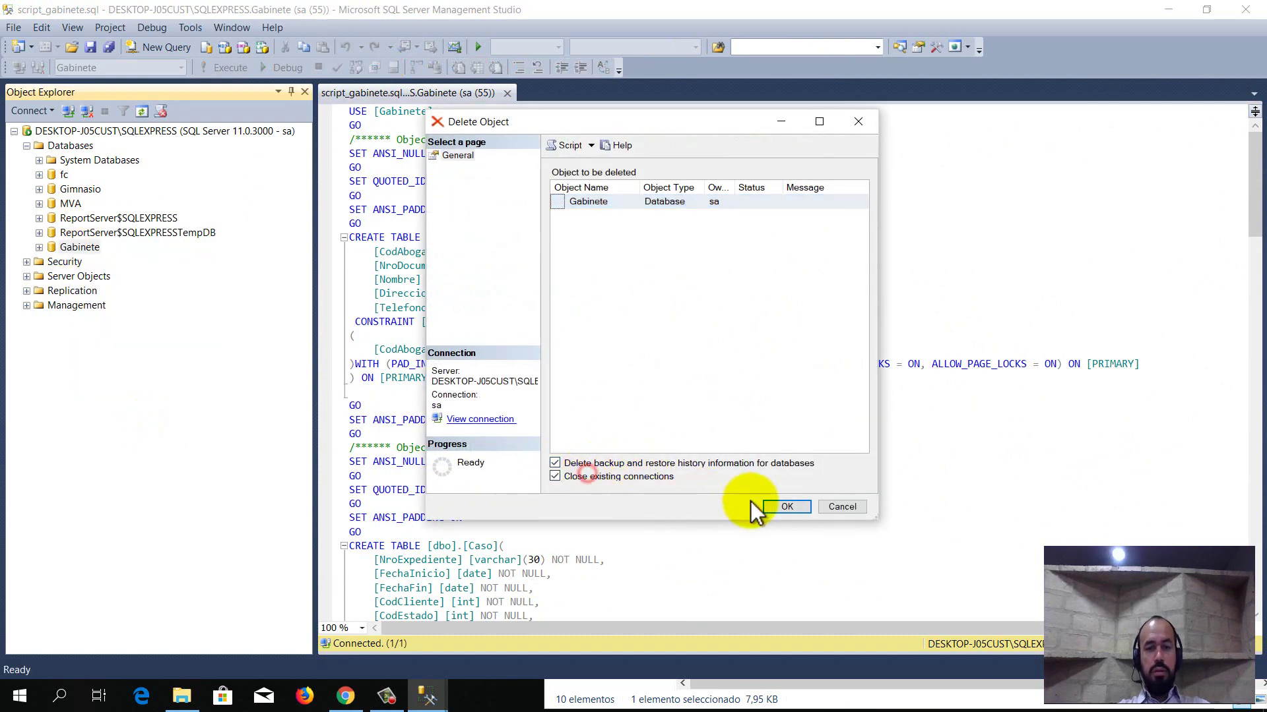
click(777, 509)
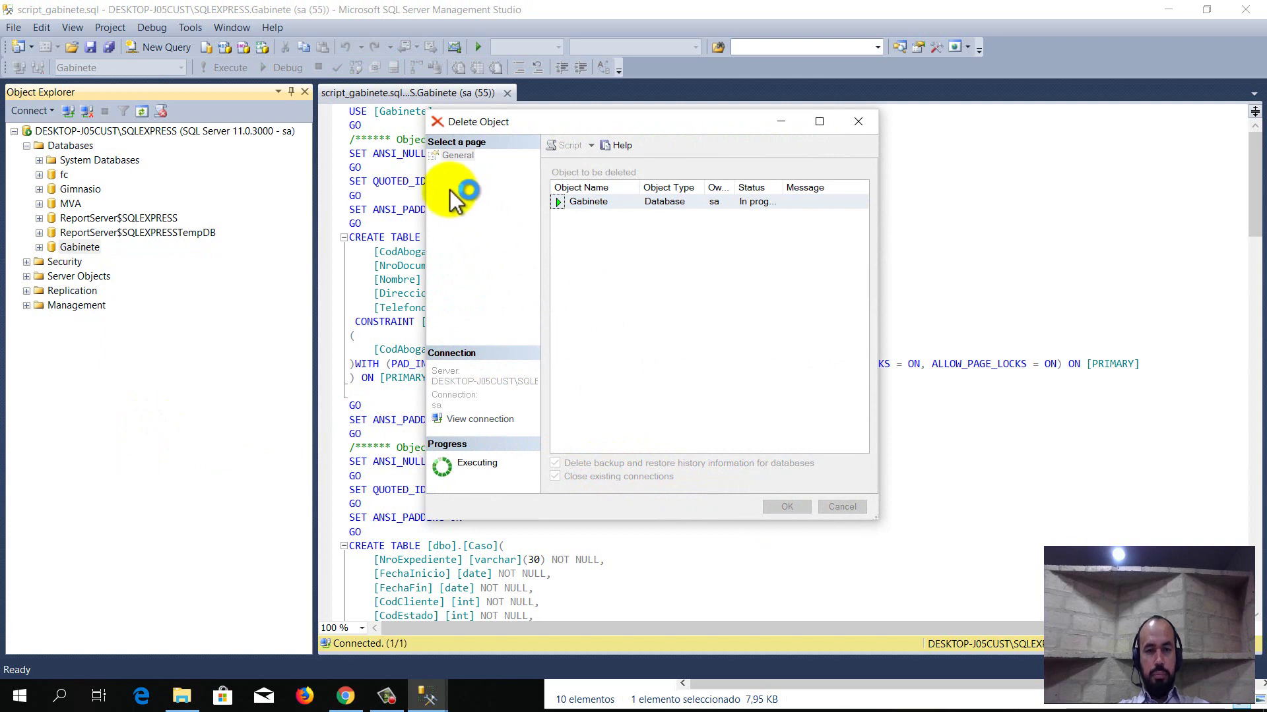
Step: Check the USE [Gabinete] statement and the lines following it at the start of the script
click(609, 218)
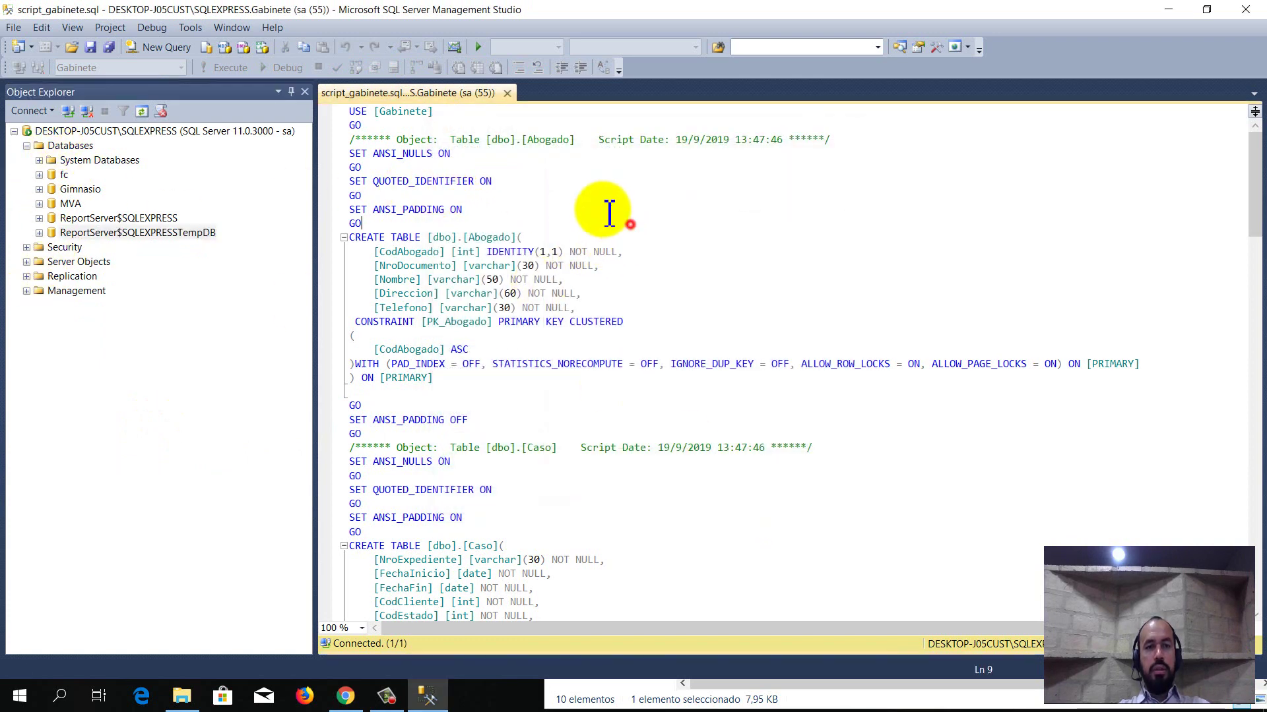
click(420, 112)
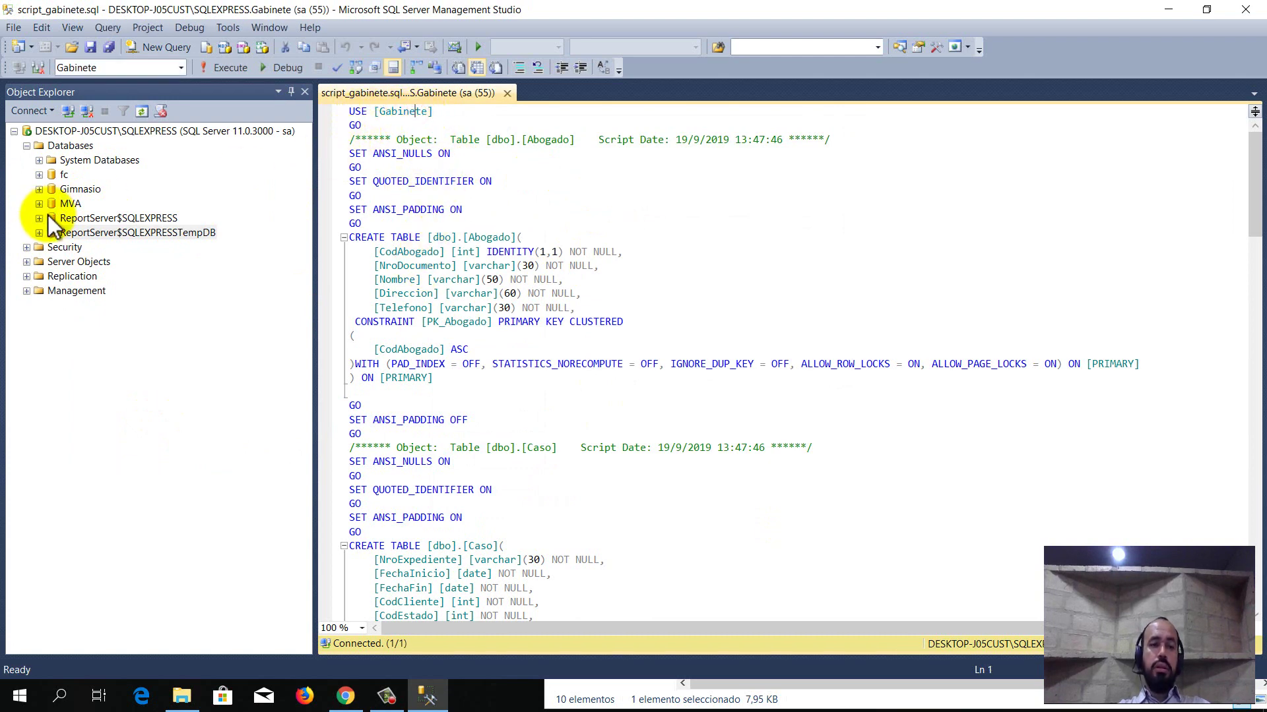
click(353, 137)
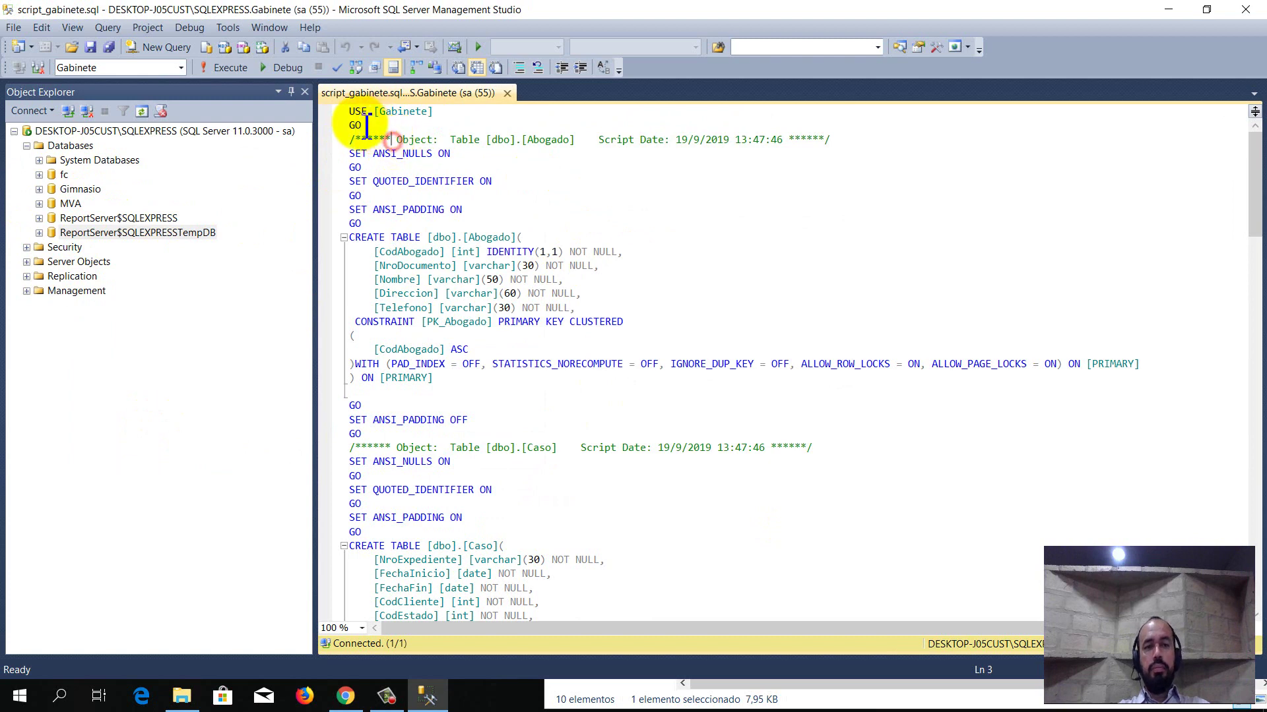
Step: Create a new database named Gabinete with default settings, matching the name in the script's USE statement
drag(351, 111, 455, 111)
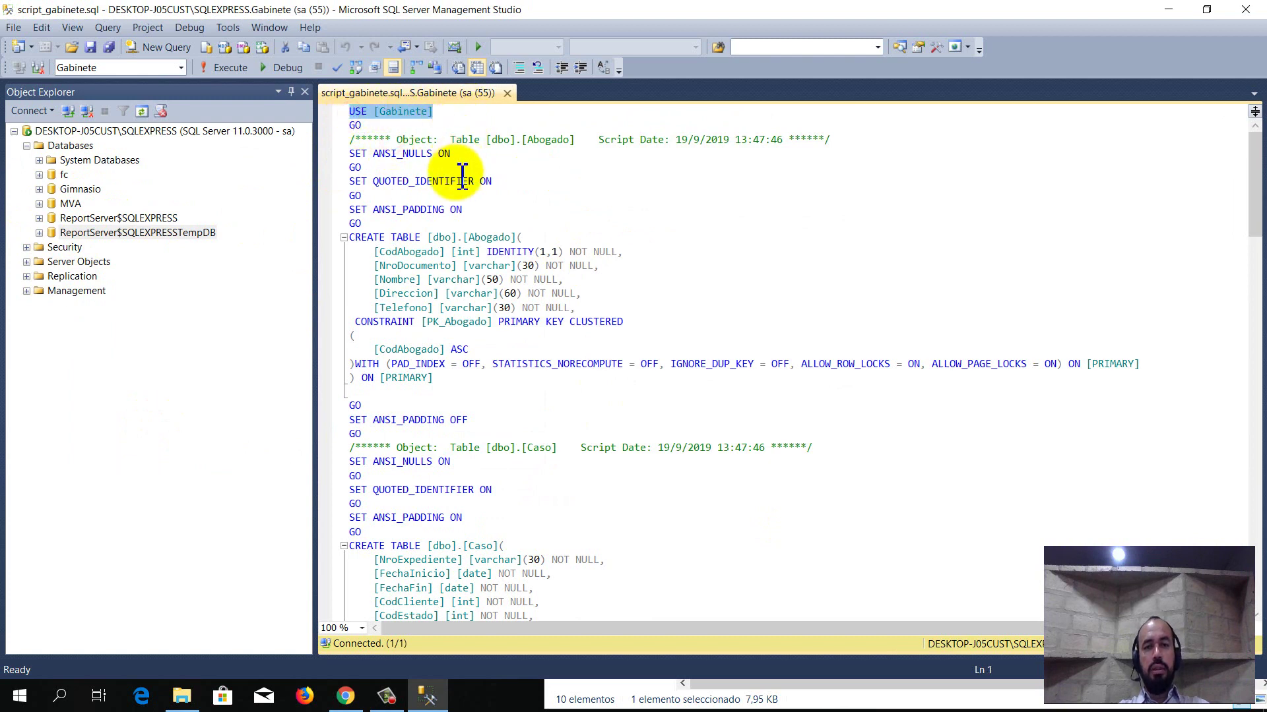
double_click(409, 110)
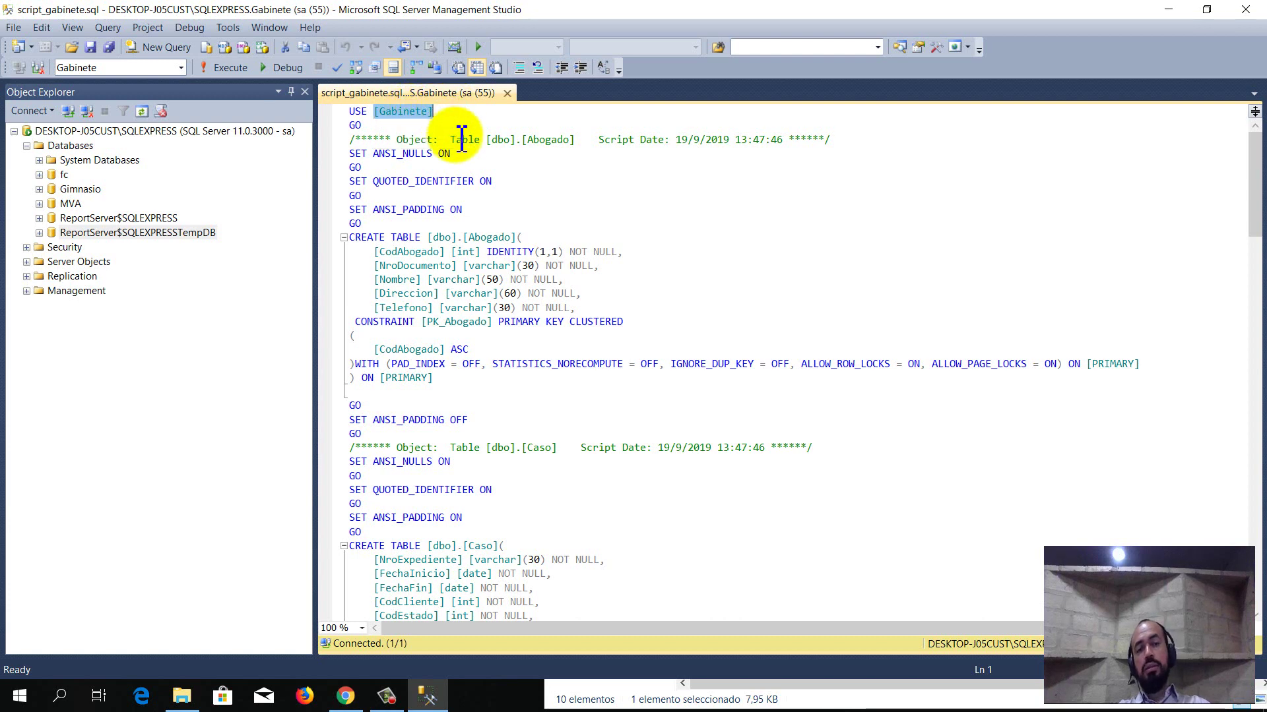
click(409, 125)
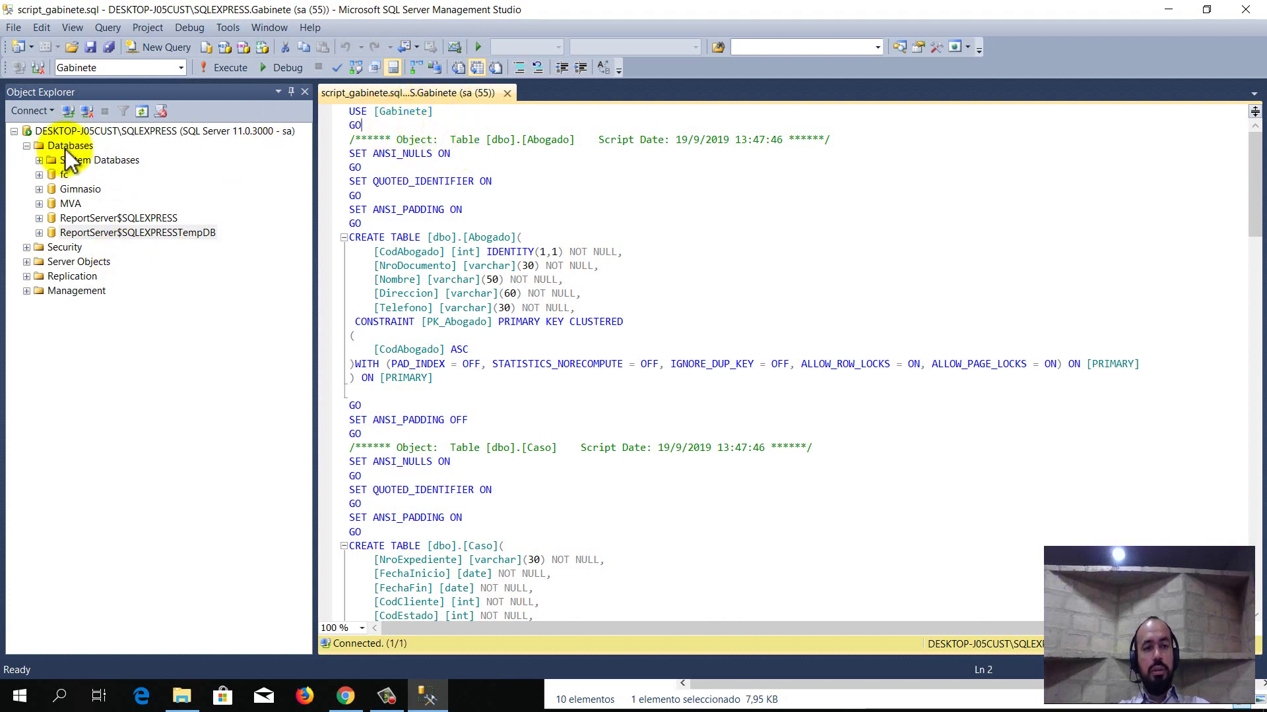
drag(428, 111, 380, 113)
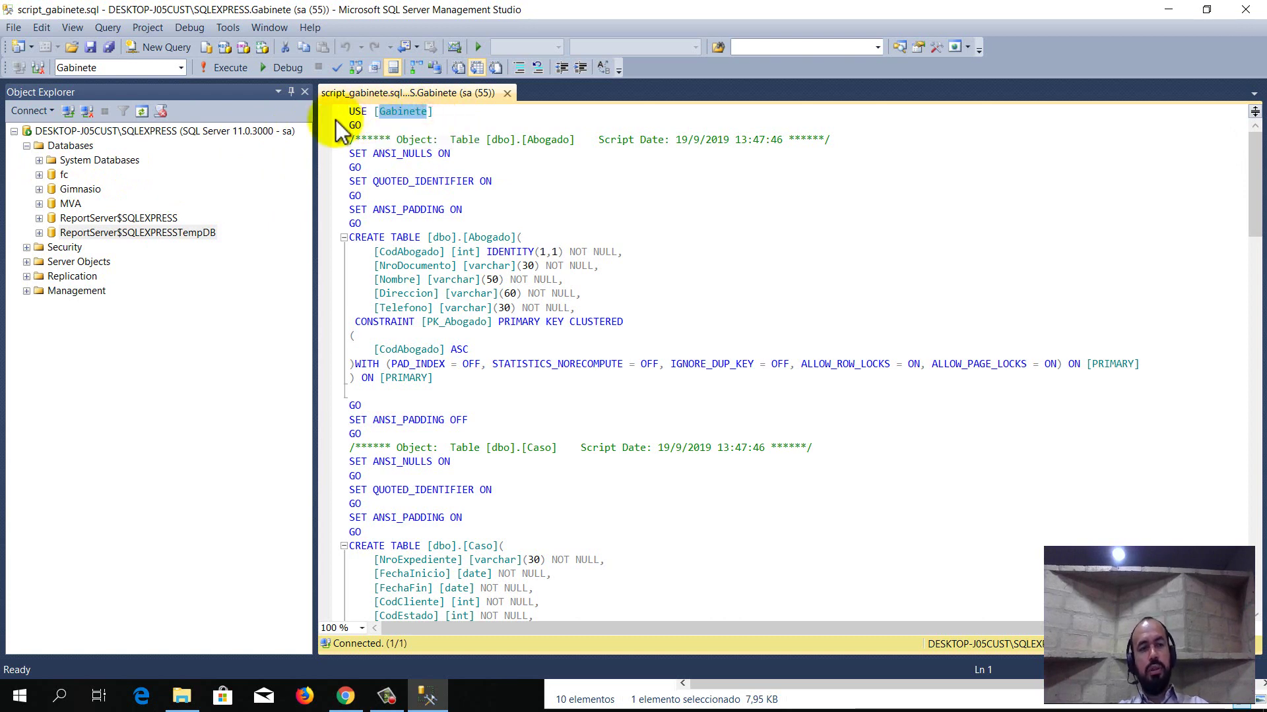
right_click(77, 148)
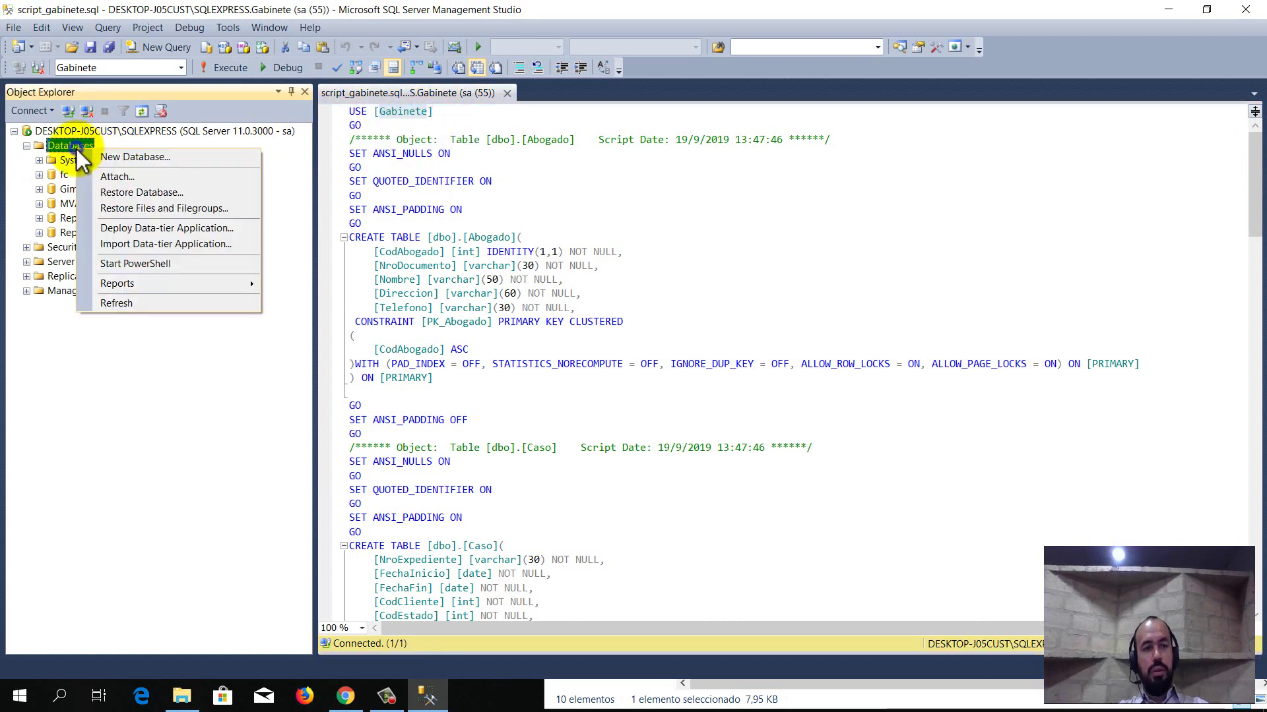
click(161, 160)
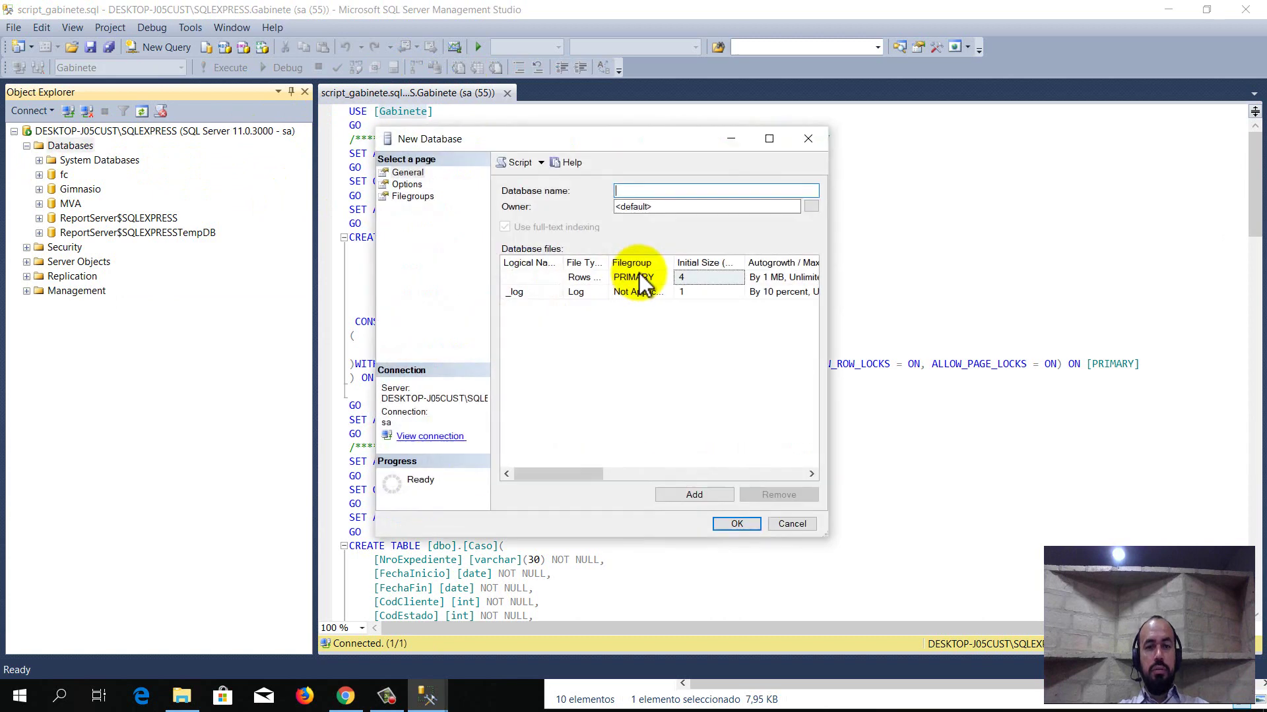
click(664, 192)
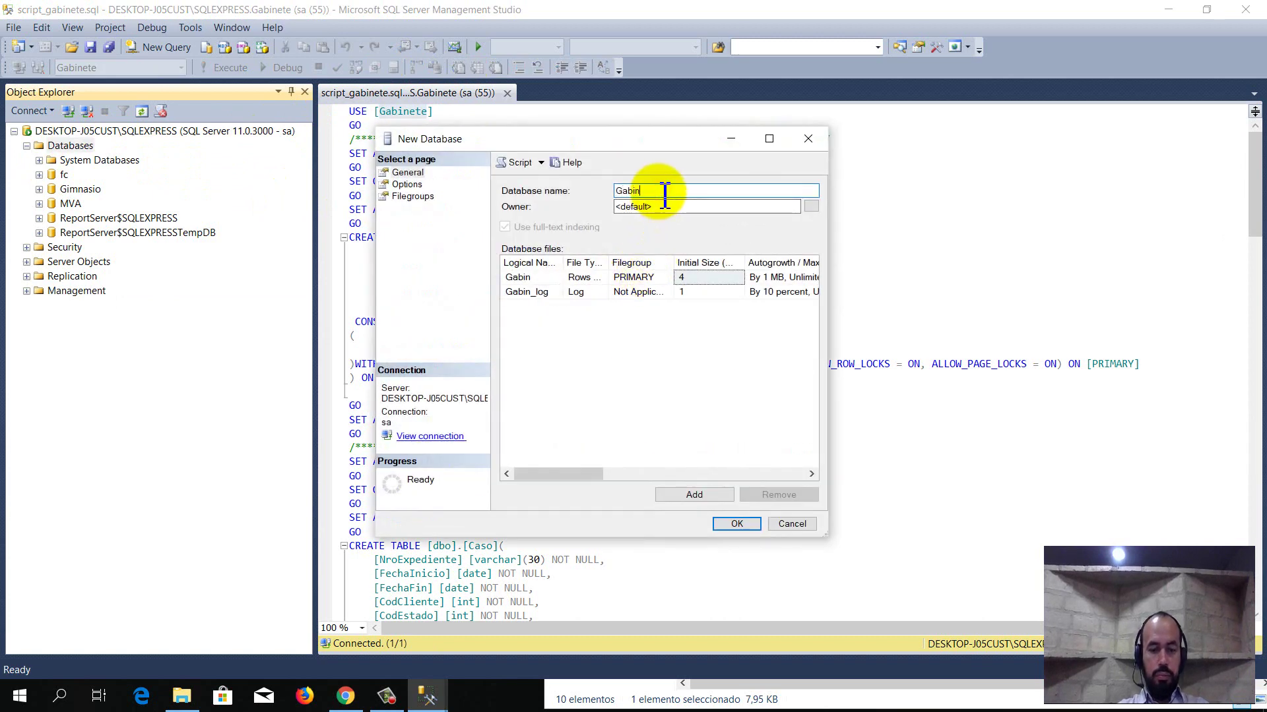
text(Gabinete)
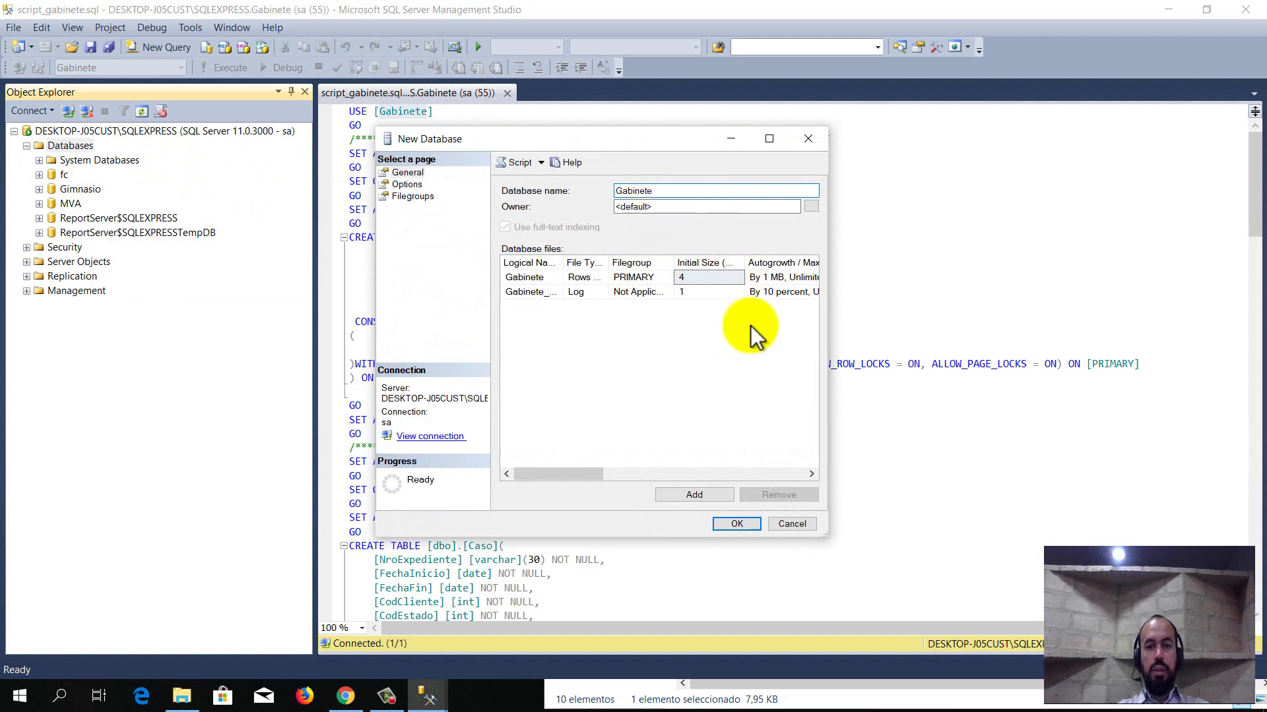
click(733, 524)
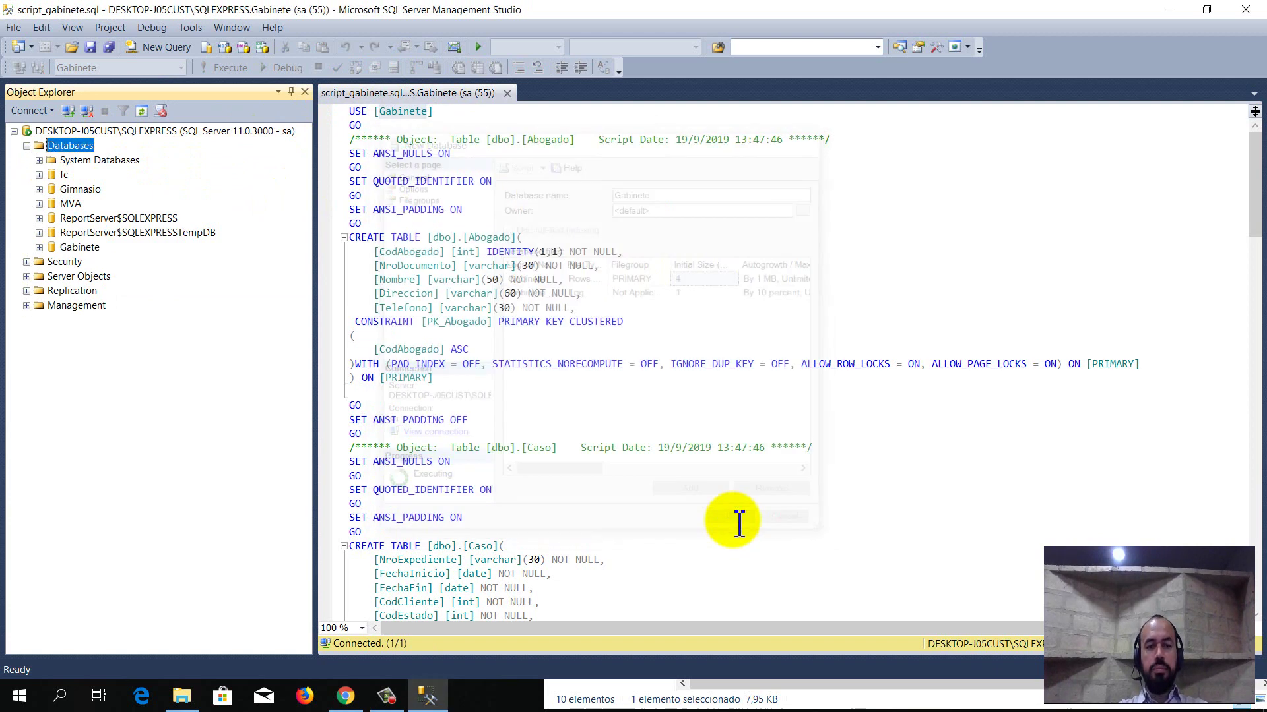
Step: Try to execute the open script_gabinete.sql script, and close its query window
click(650, 239)
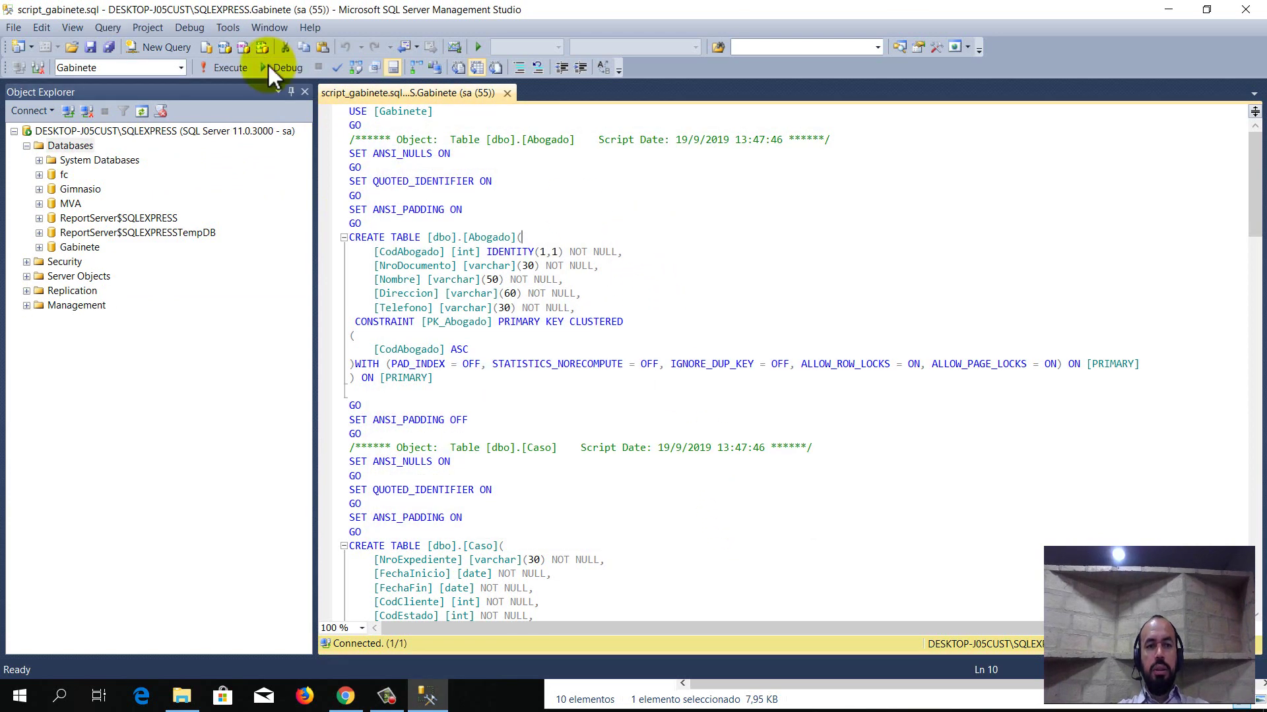
click(232, 69)
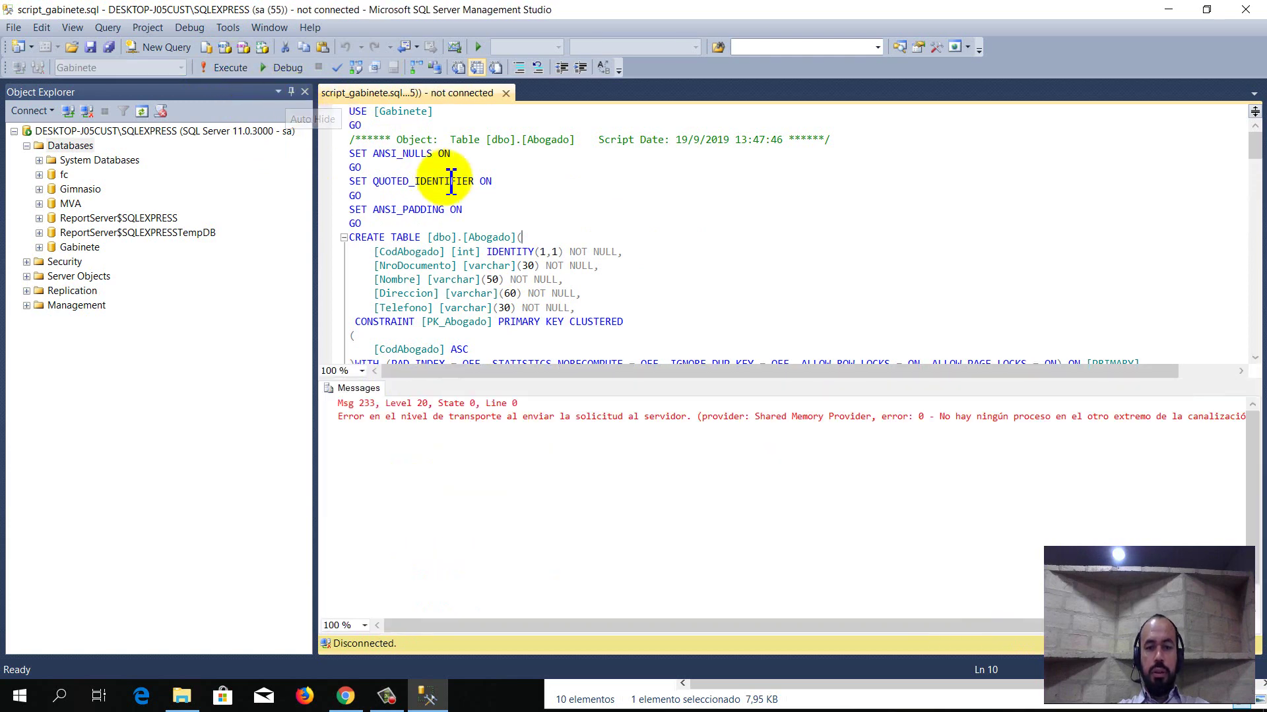
click(647, 200)
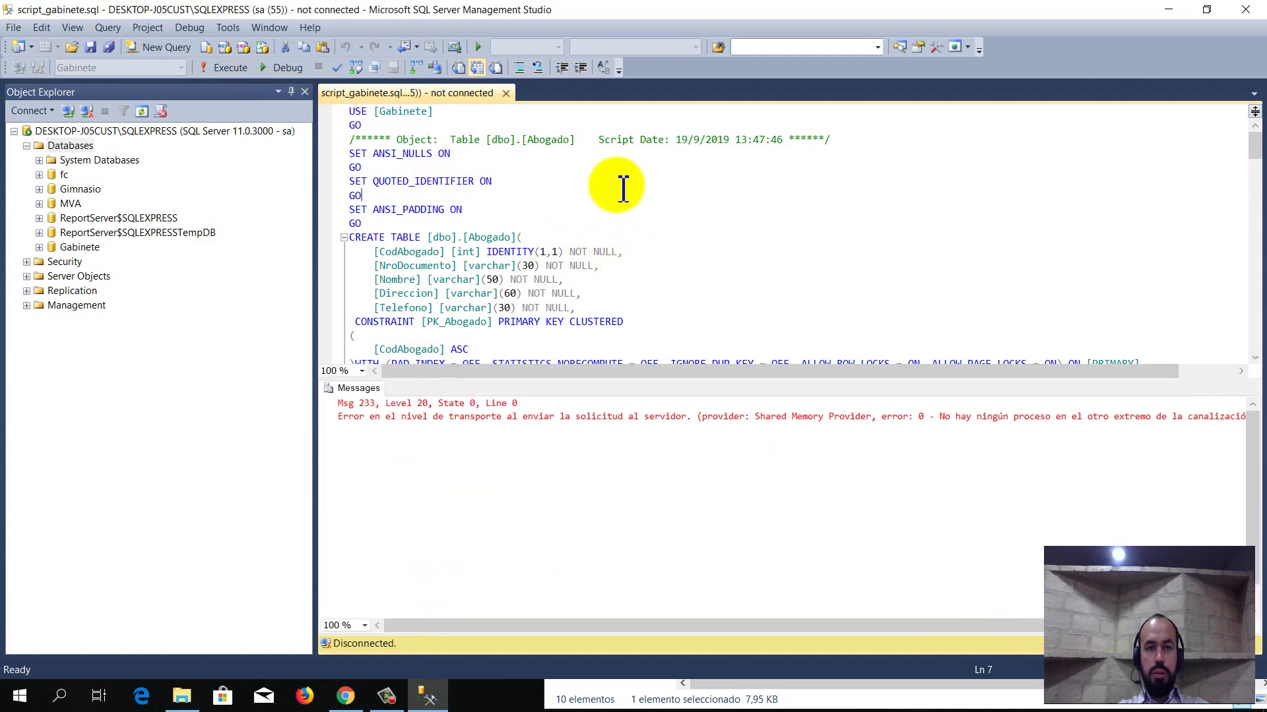
click(506, 93)
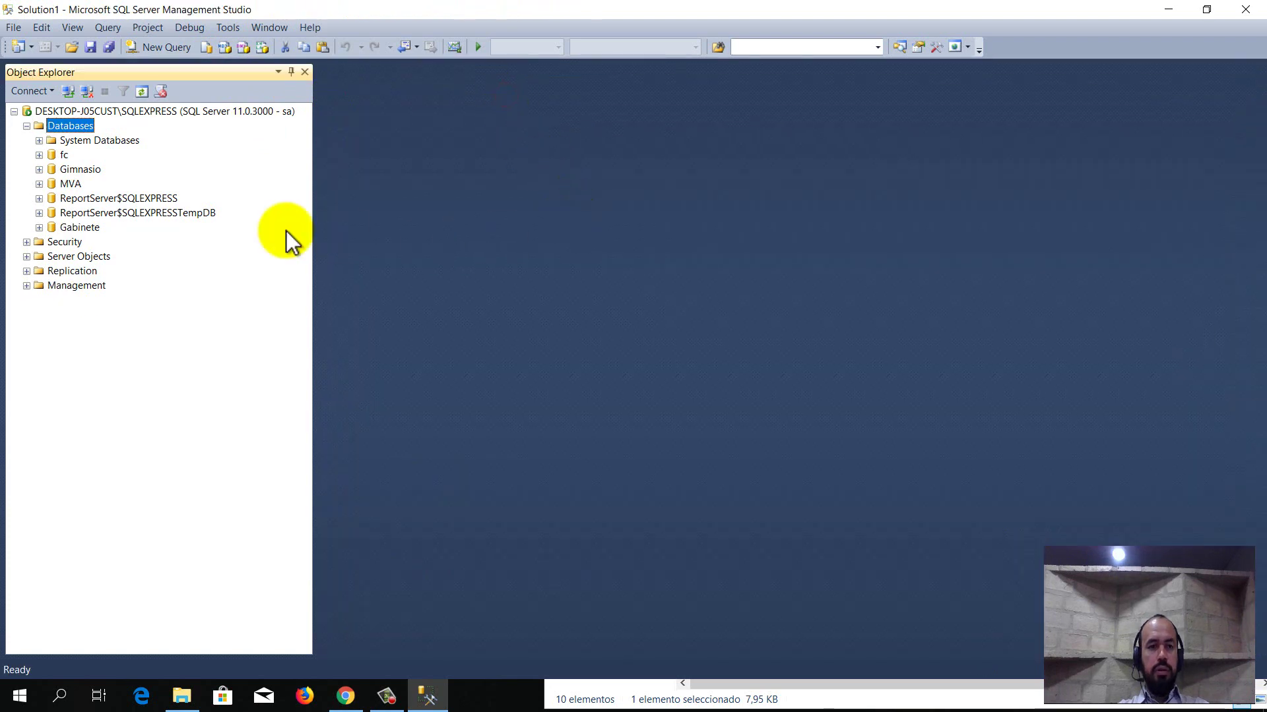
Step: Open a blank query window connected to the new Gabinete database
right_click(89, 230)
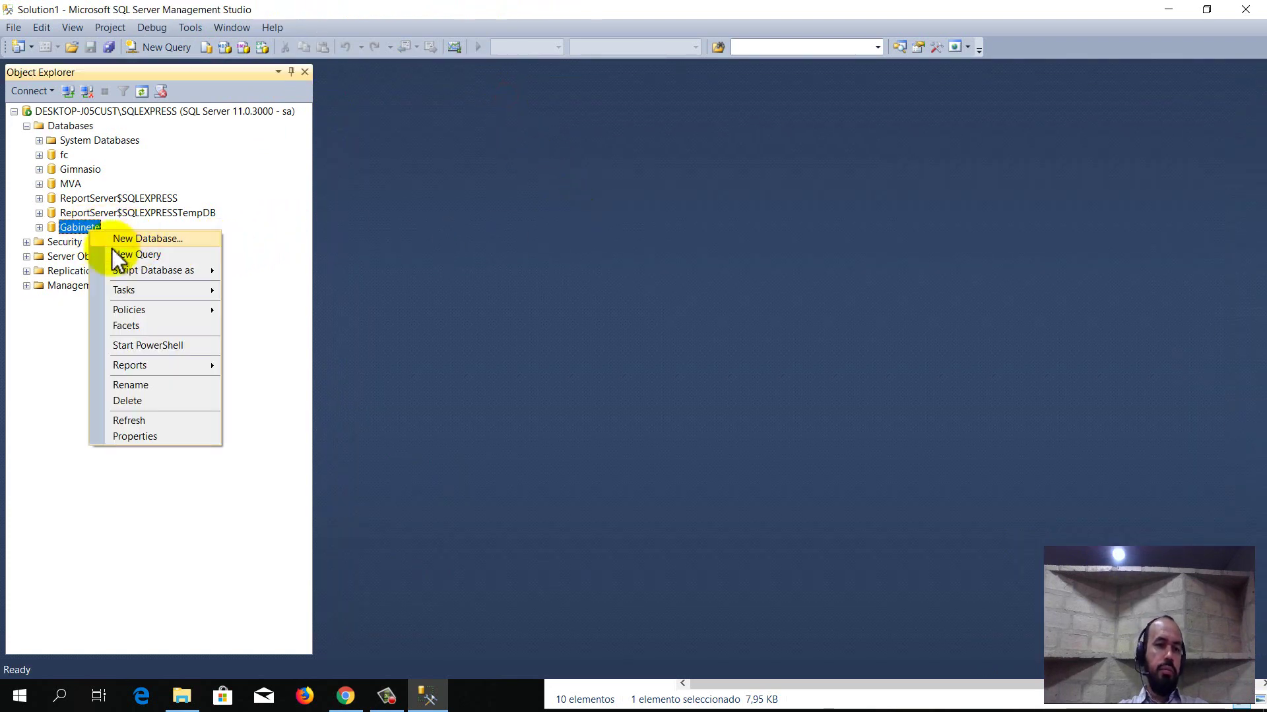
click(133, 254)
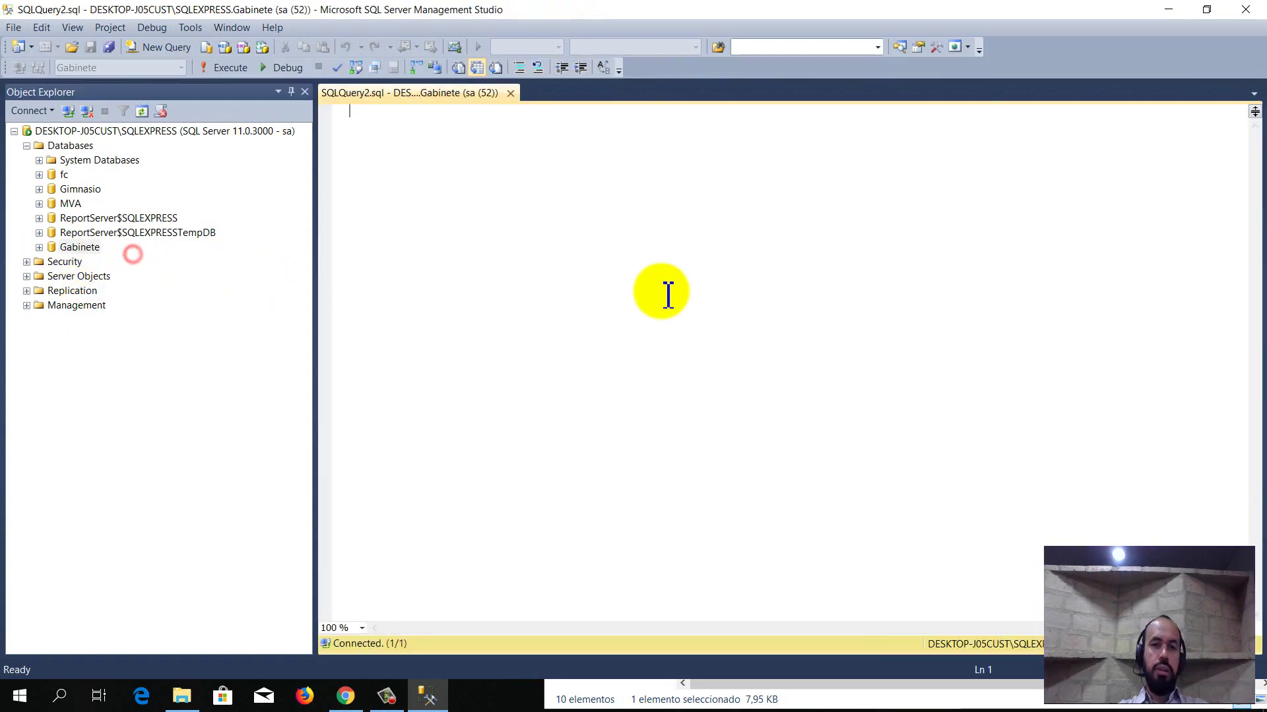
click(674, 275)
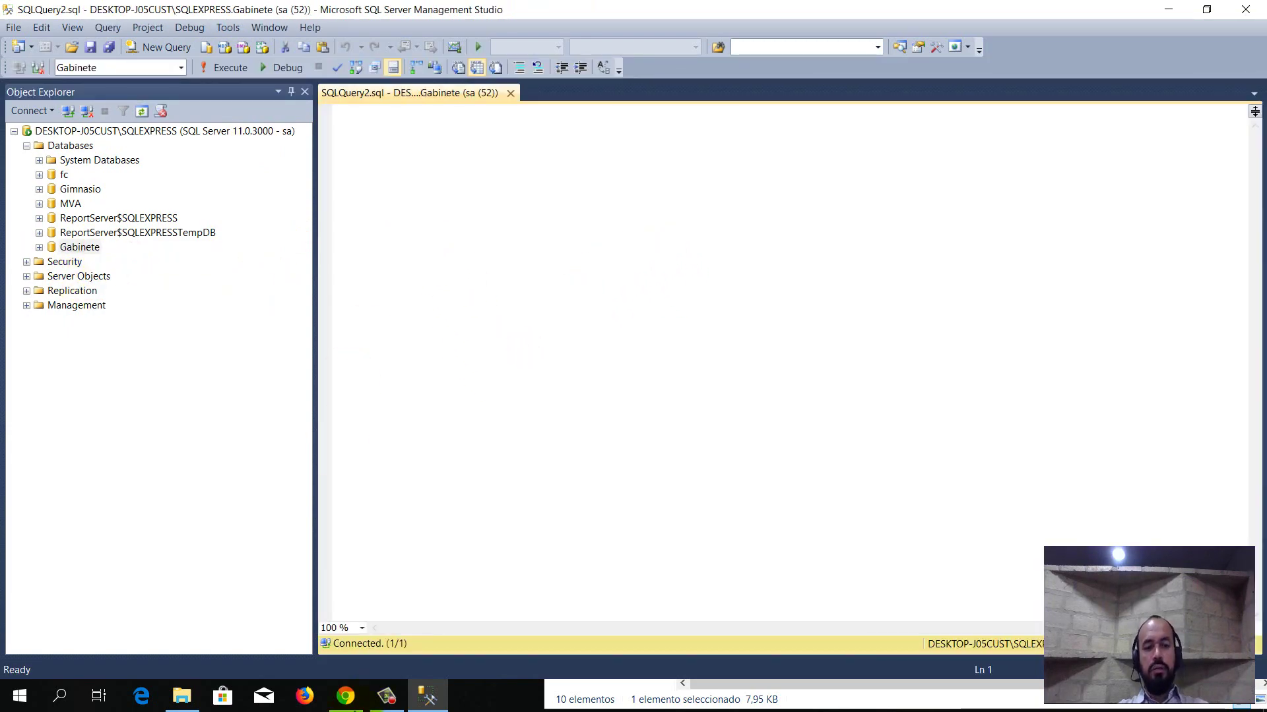
Step: Reopen script_gabinete from the Curso 1494 folder, execute it against Gabinete, and close the script
click(186, 696)
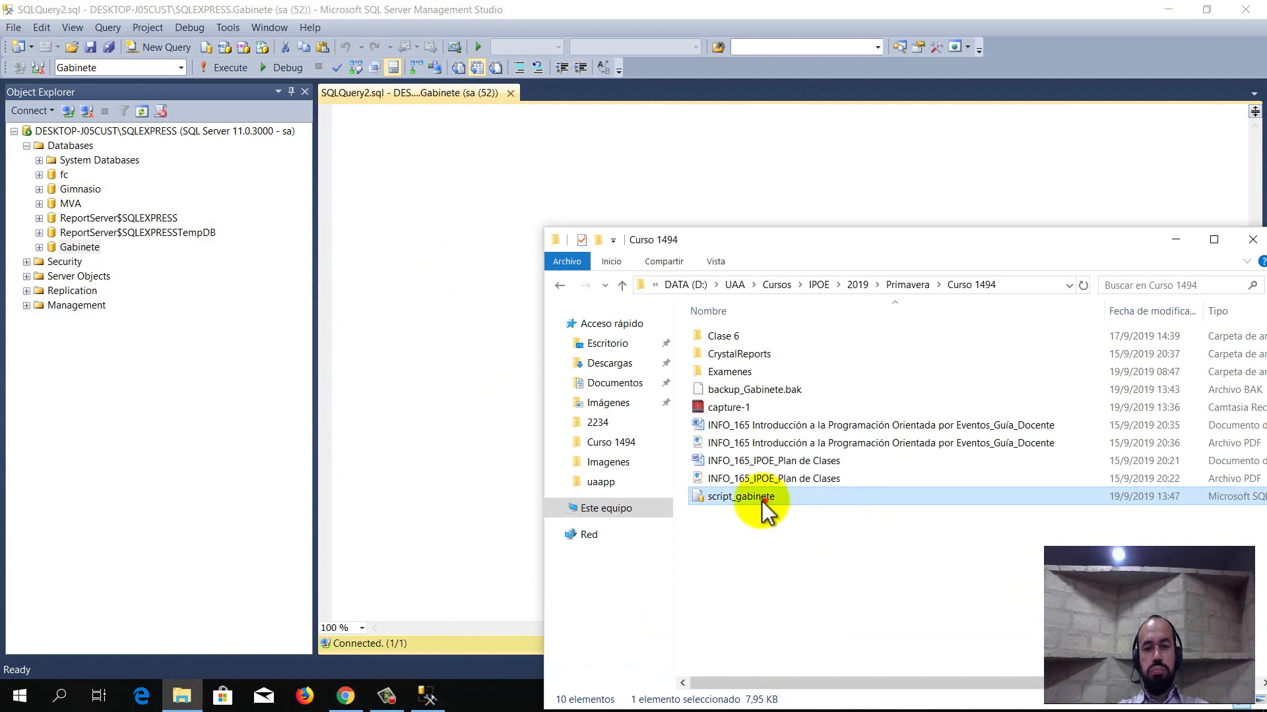
drag(752, 497, 409, 208)
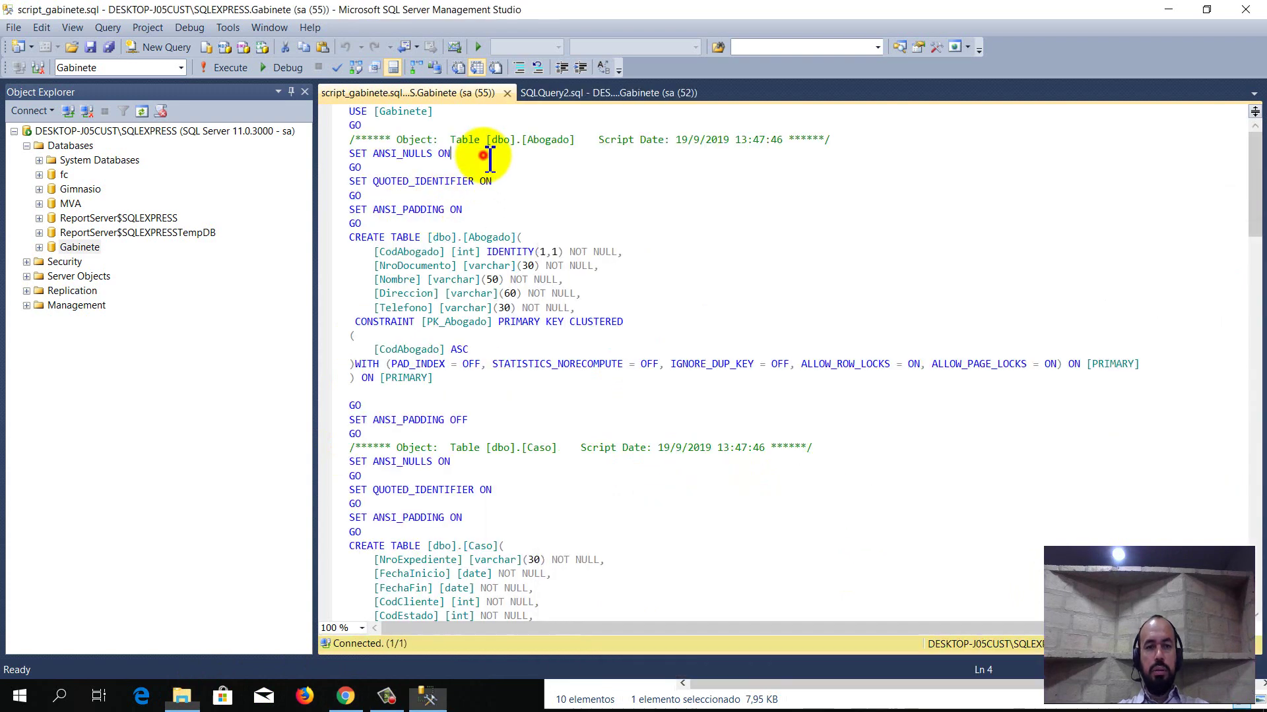
click(227, 66)
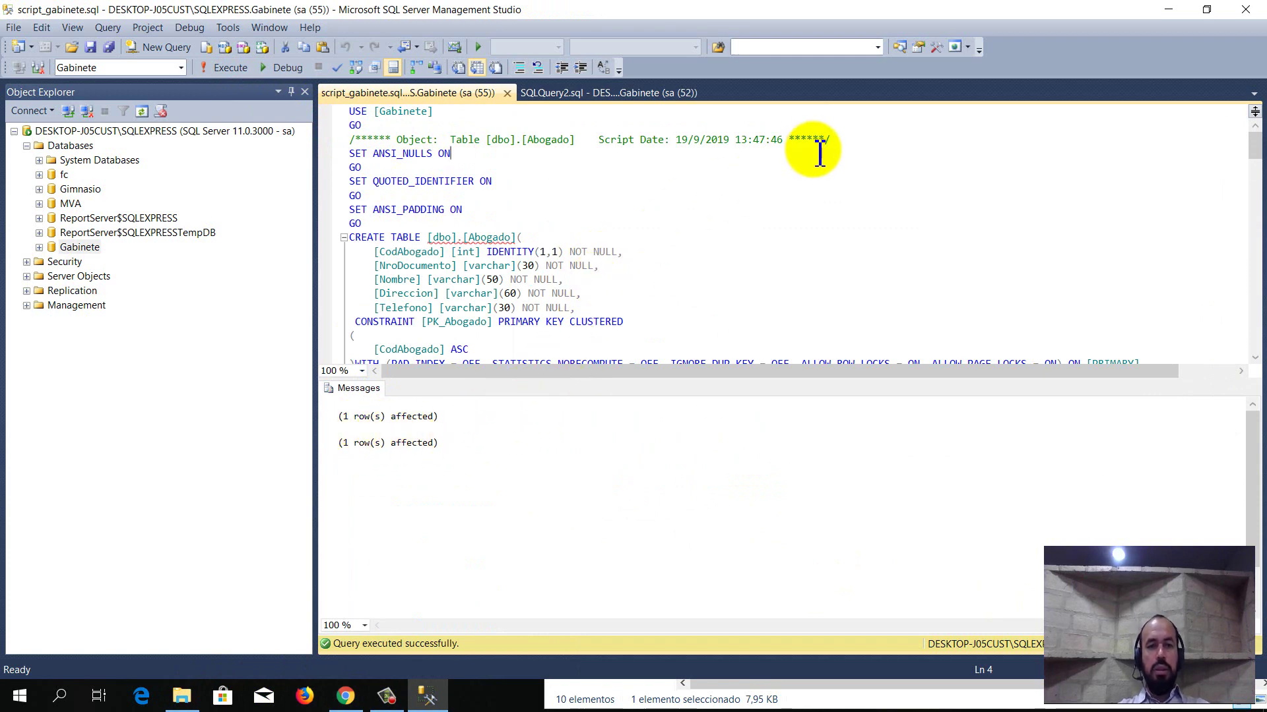
click(507, 93)
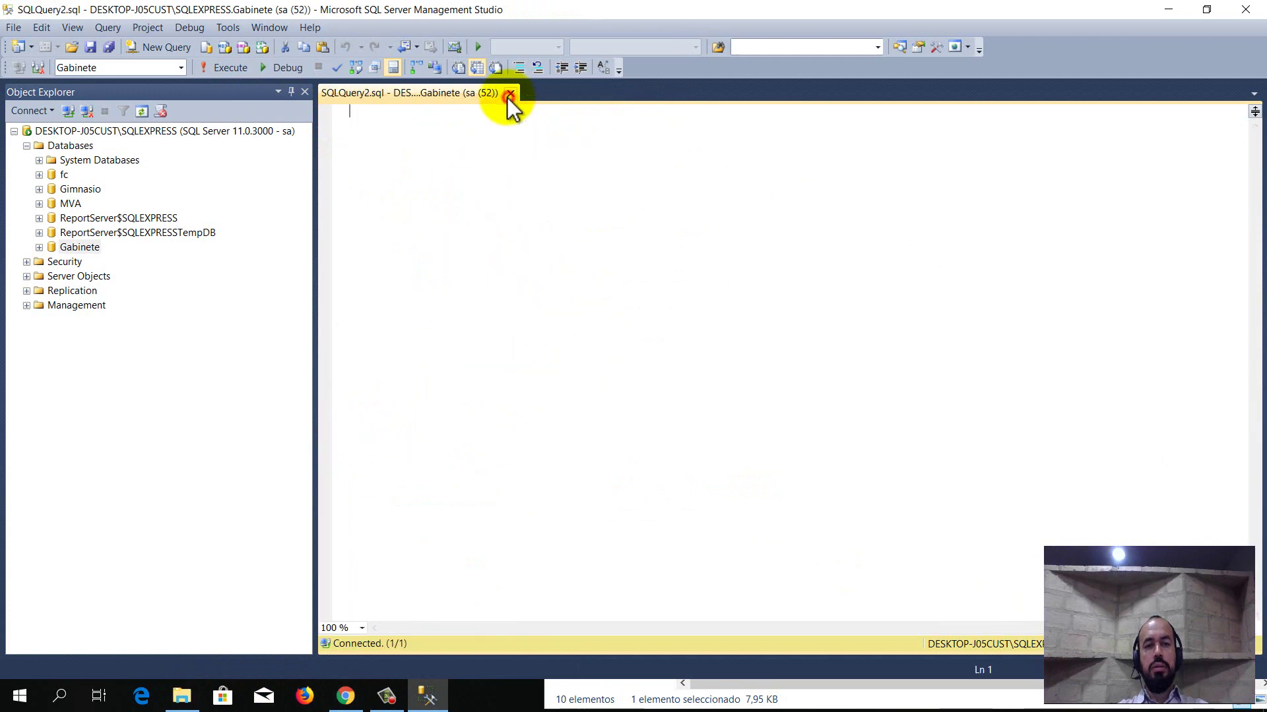
Step: List the Gabinete database's tables and run "select * from Estado" in the blank query window
click(39, 247)
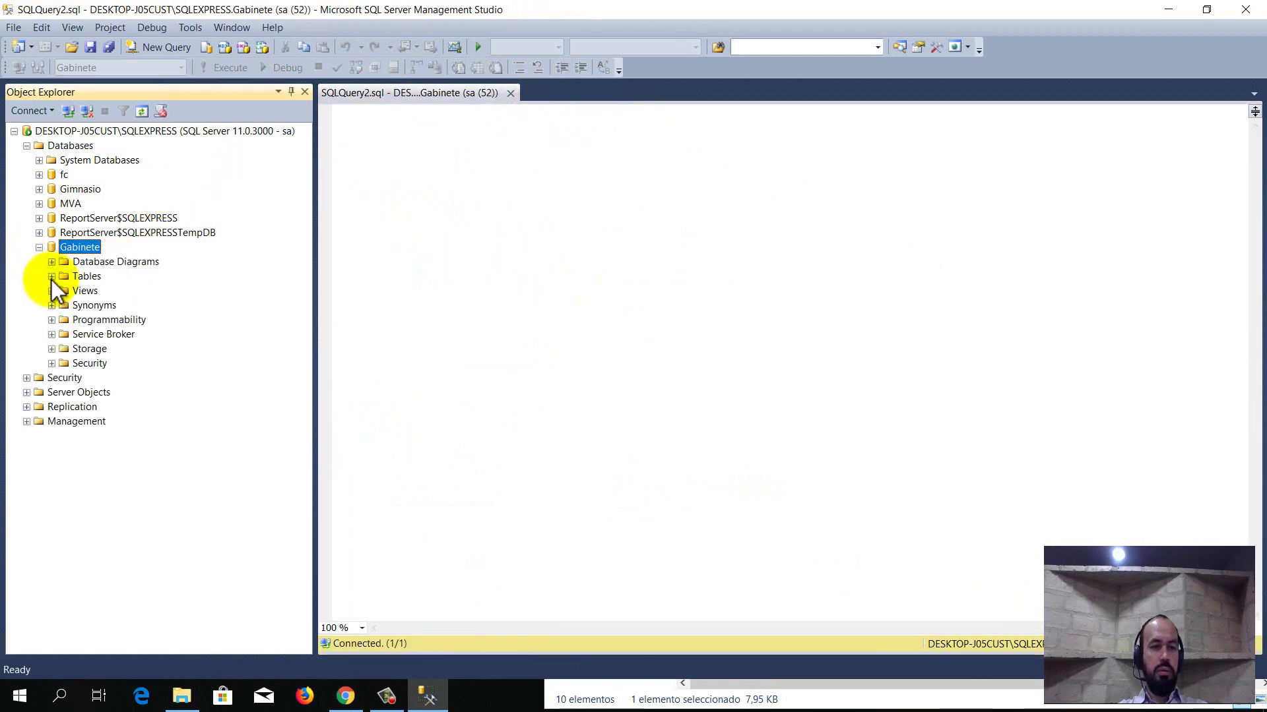
click(51, 277)
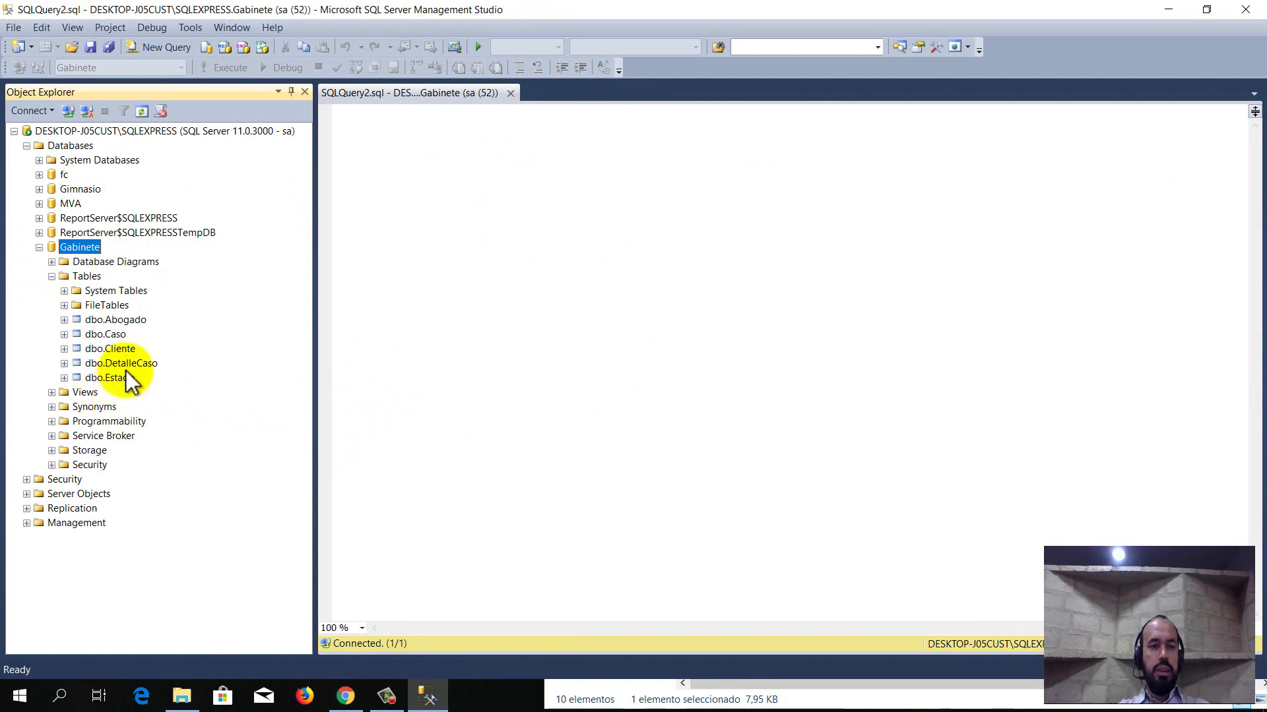
click(679, 282)
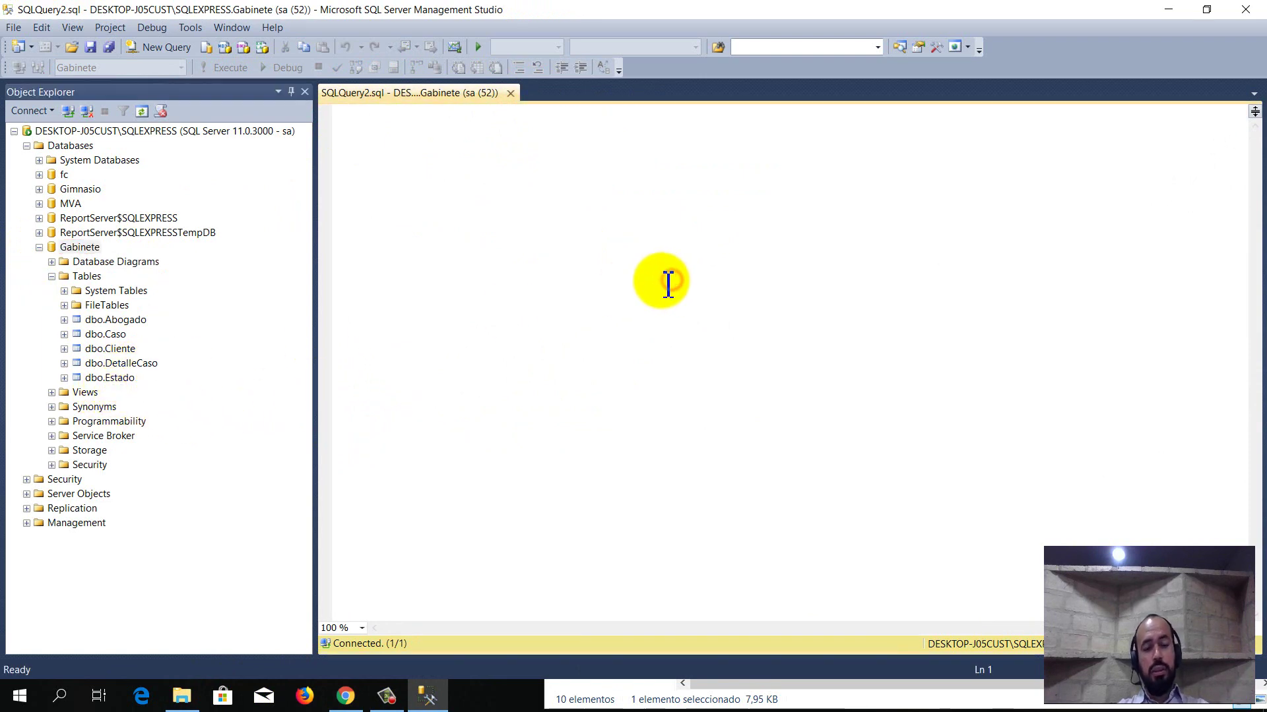
text(select )
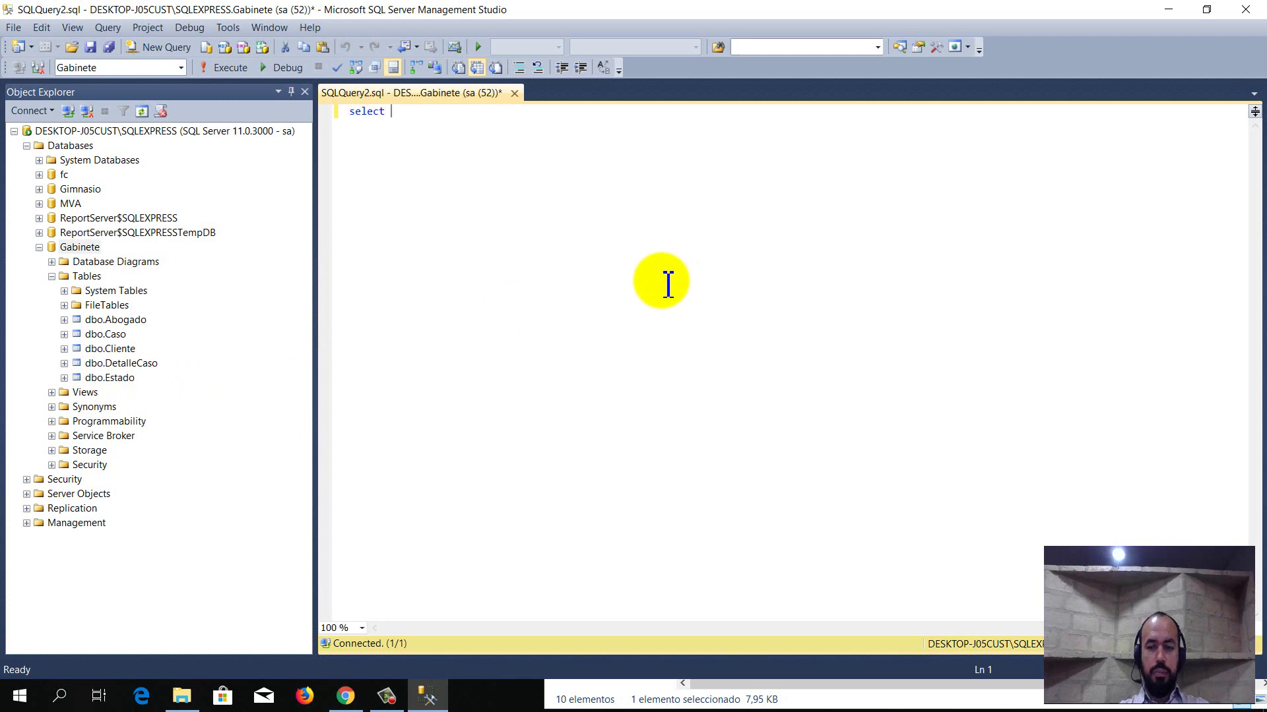
text(* from )
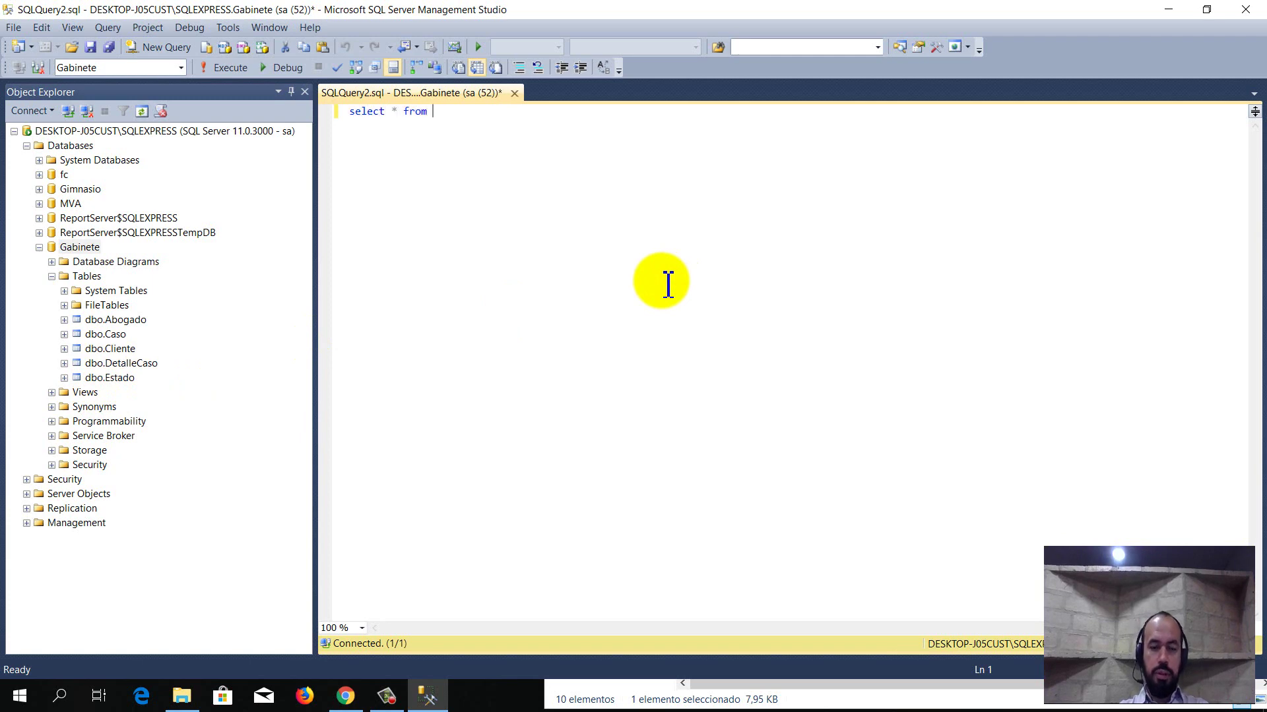
text(esta)
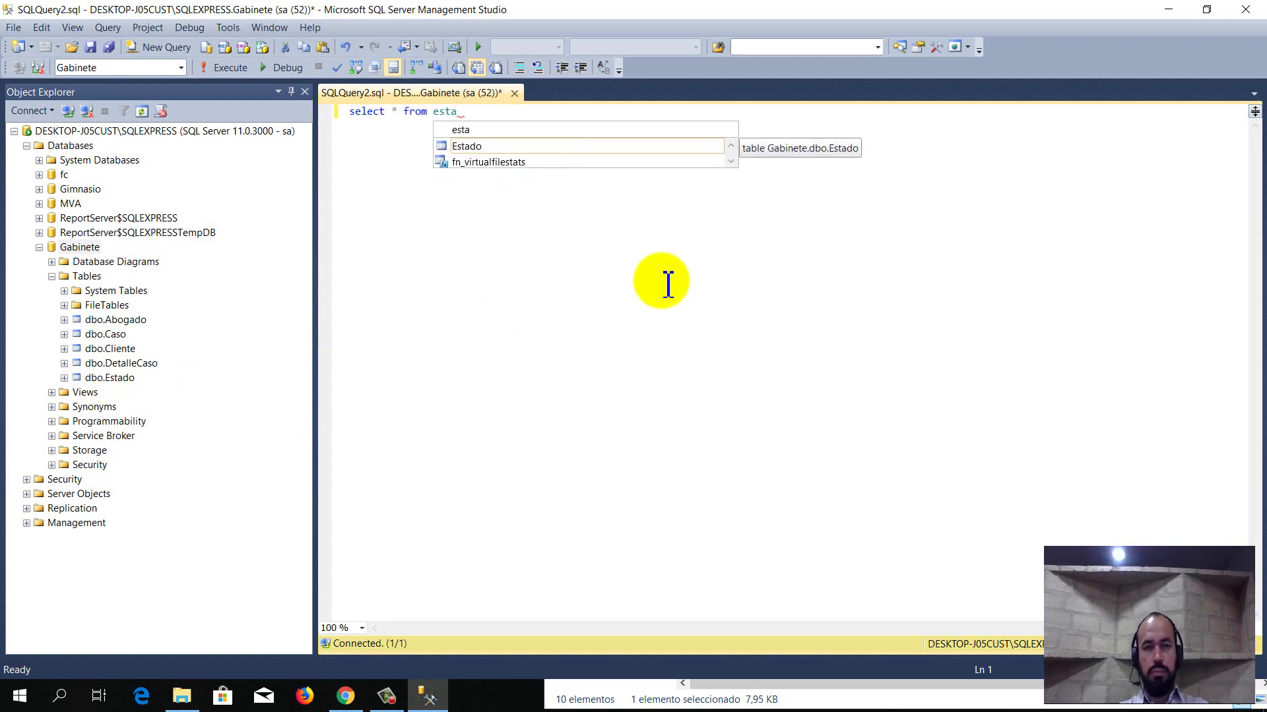
key(Tab)
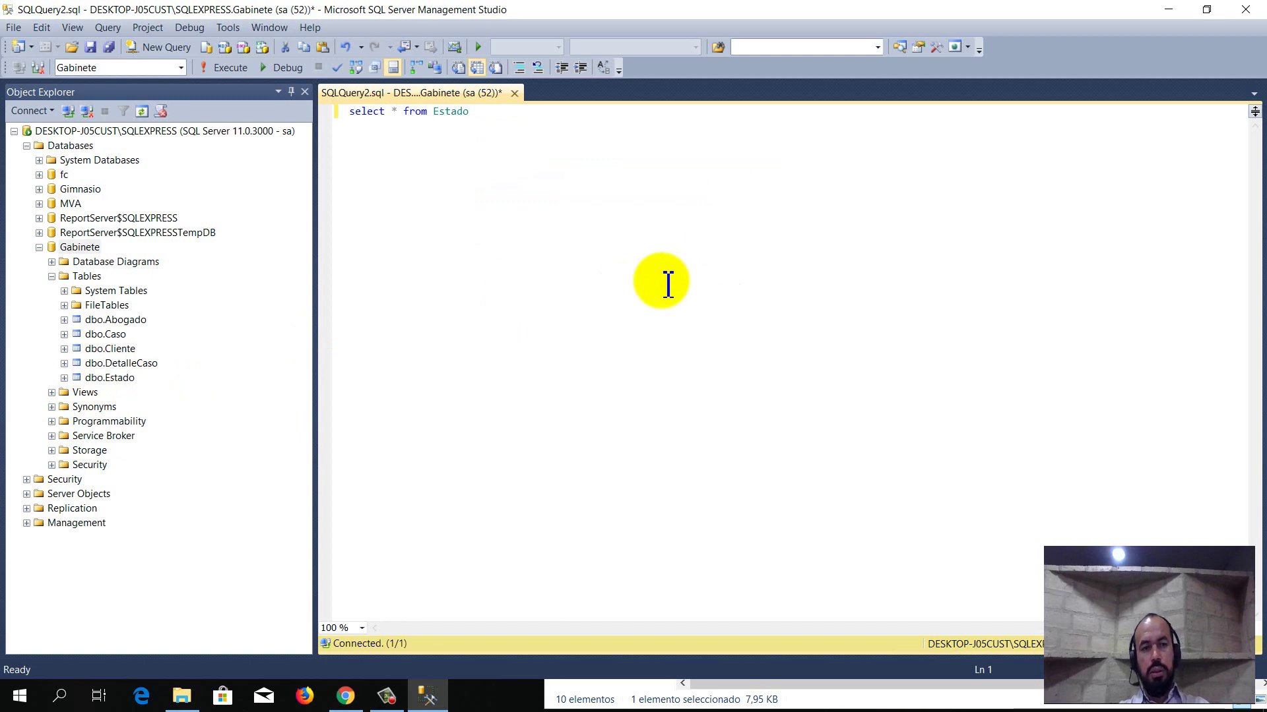
click(227, 68)
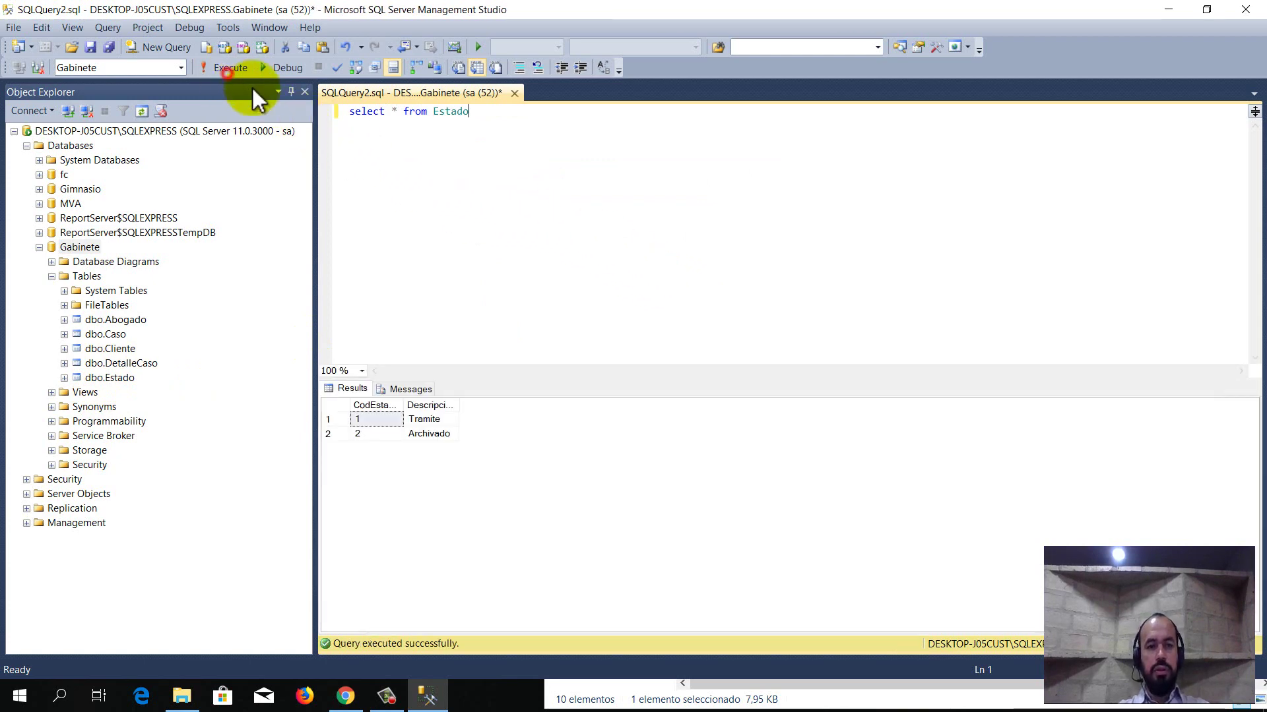
Step: Check the Estado records in the query results, widening the Descripcion column
click(367, 419)
click(440, 435)
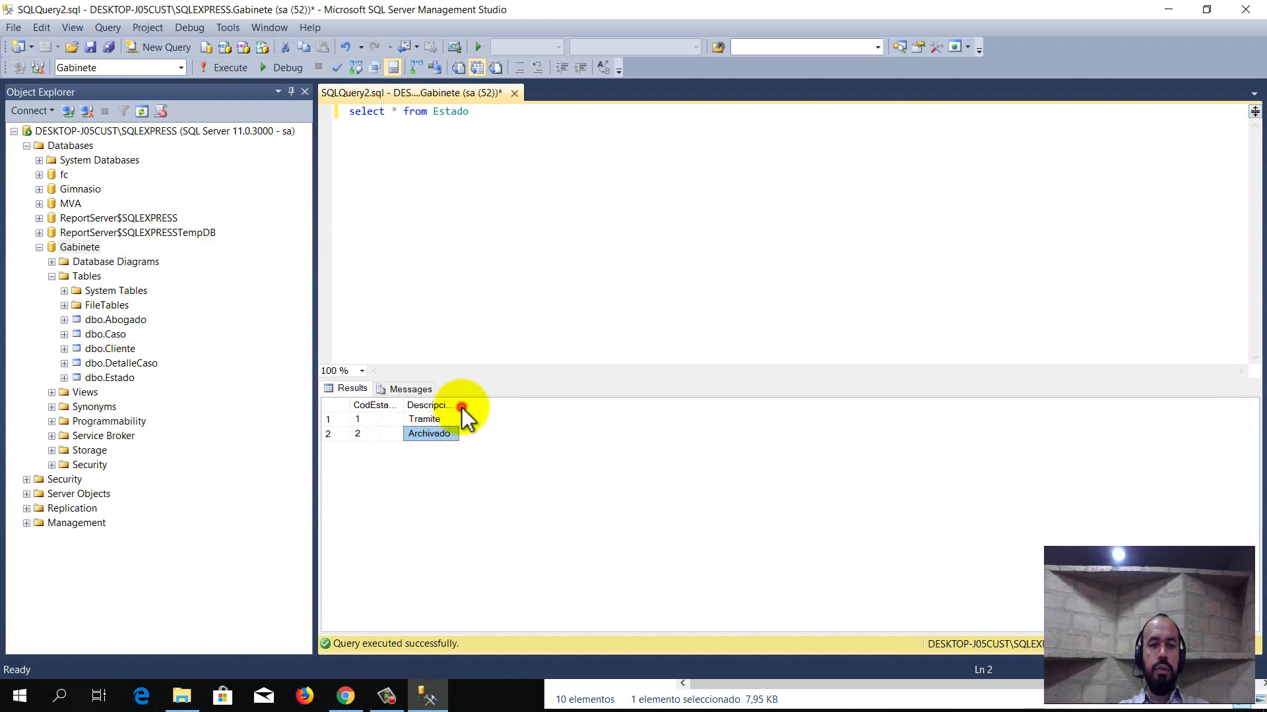
drag(461, 405, 574, 396)
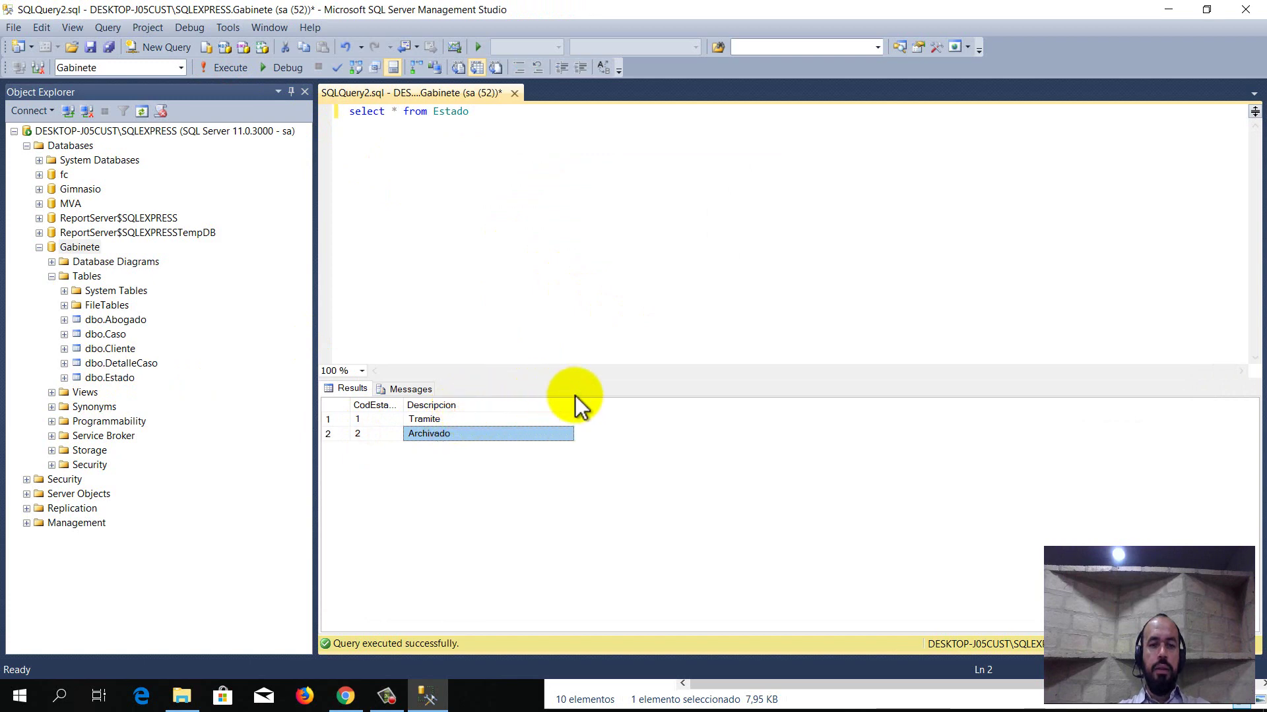
click(468, 419)
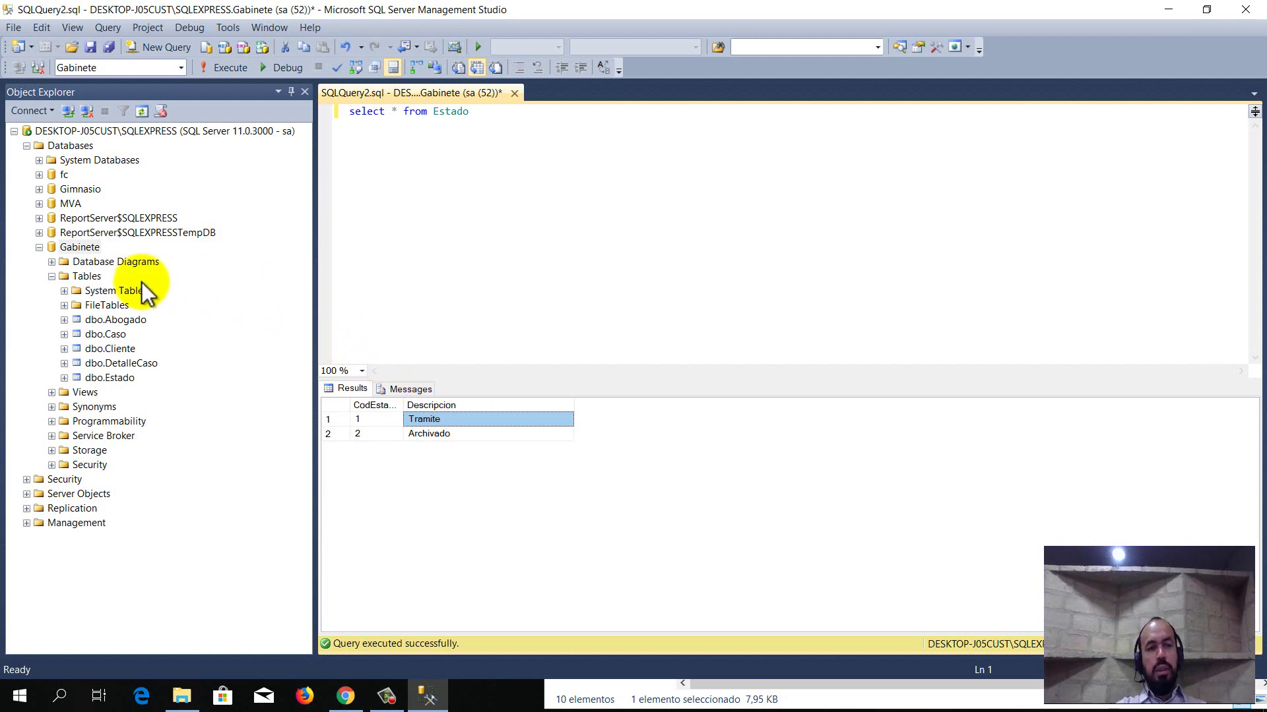
Step: Collapse the Gabinete database's list of tables
click(51, 276)
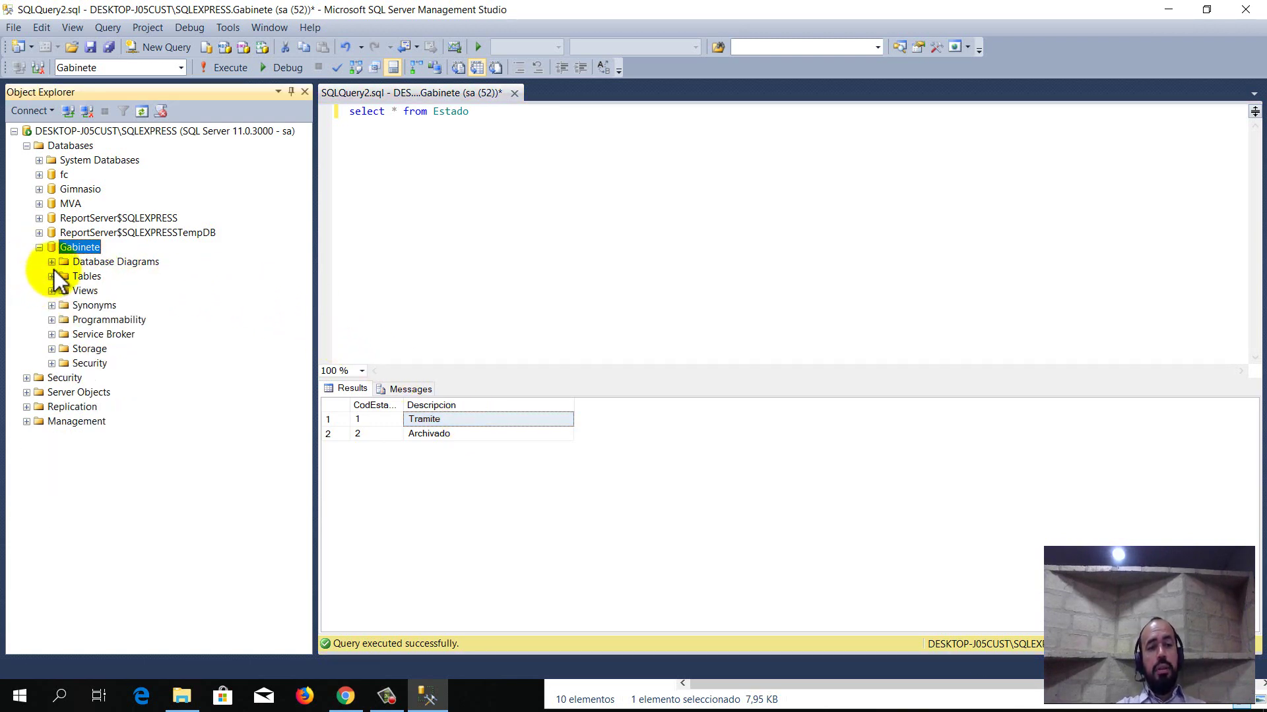
click(74, 249)
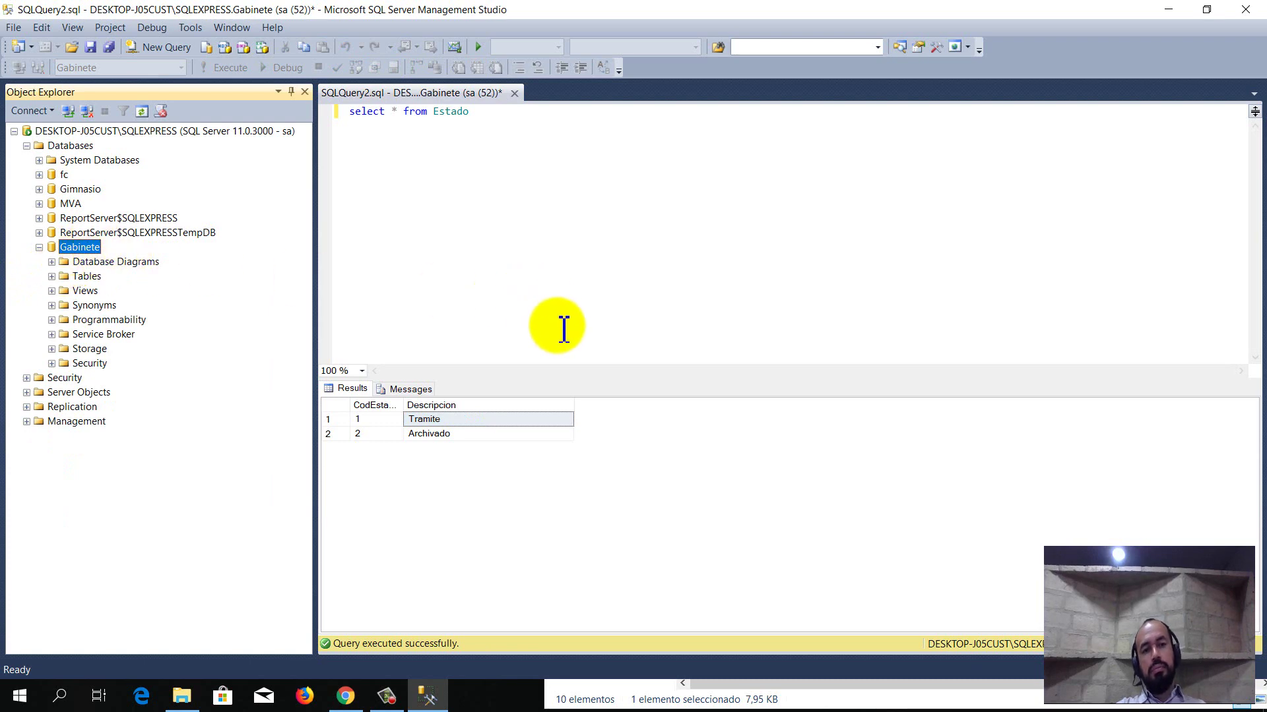
click(555, 269)
click(387, 696)
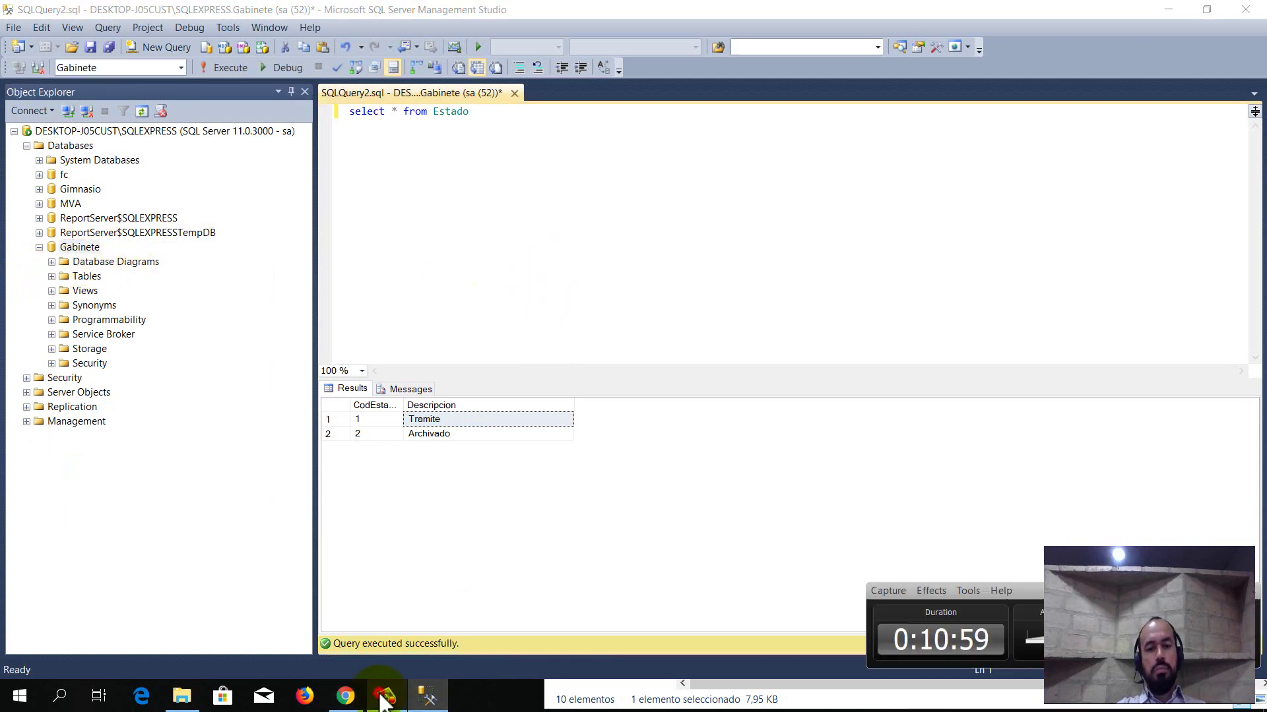